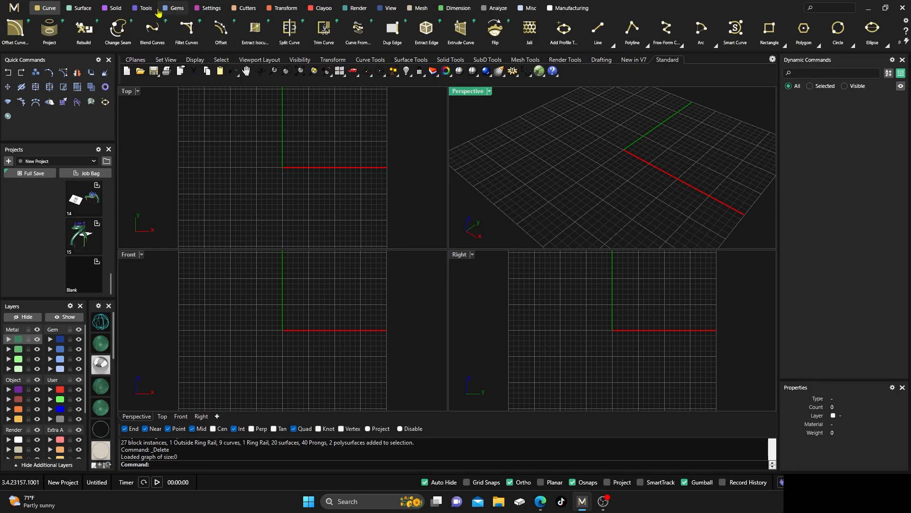
- Create a ring rail at US finger size 7
left_click(143, 8)
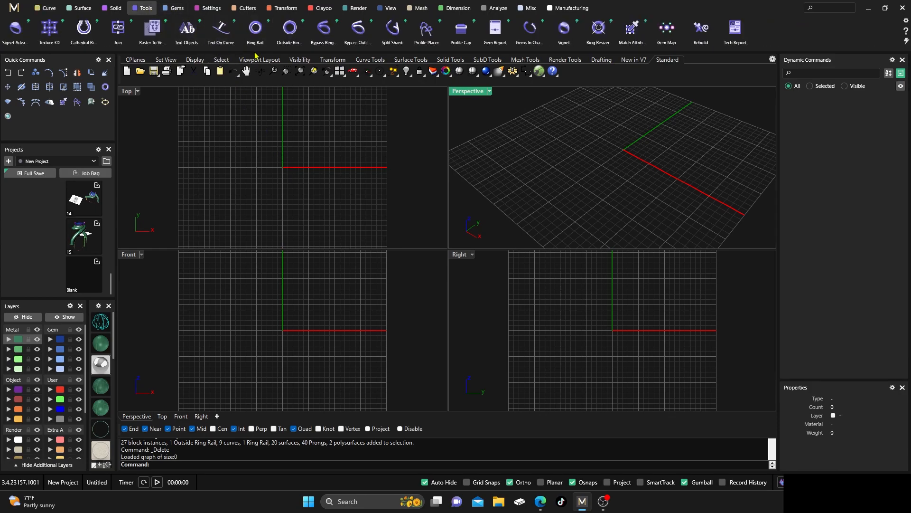
left_click(256, 28)
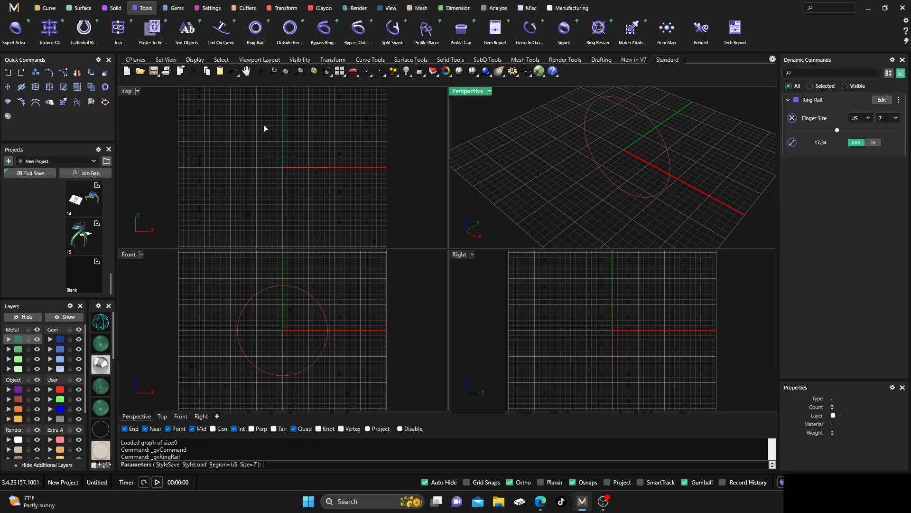
right_click(341, 290)
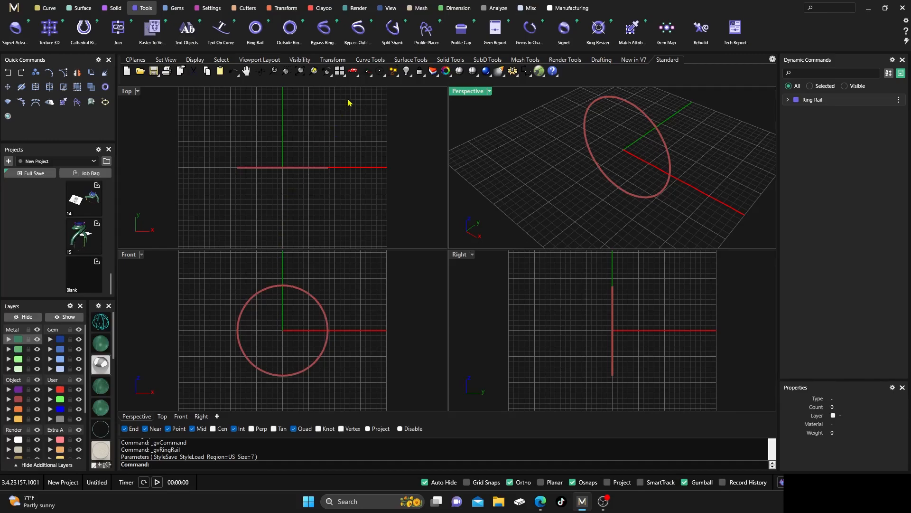
- Place an oval diamond on the ring rail using Gem on Ring Rail, with a Z offset of 5
left_click(177, 8)
left_click(358, 29)
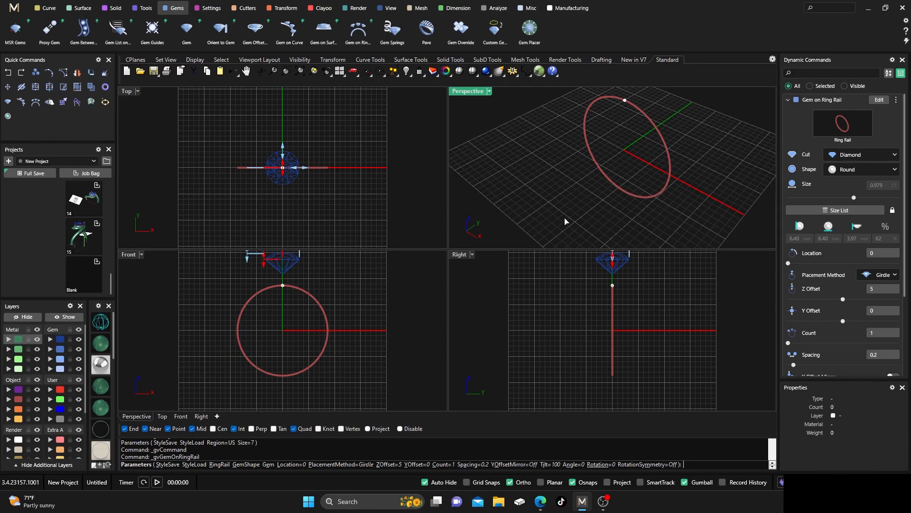
left_click(860, 173)
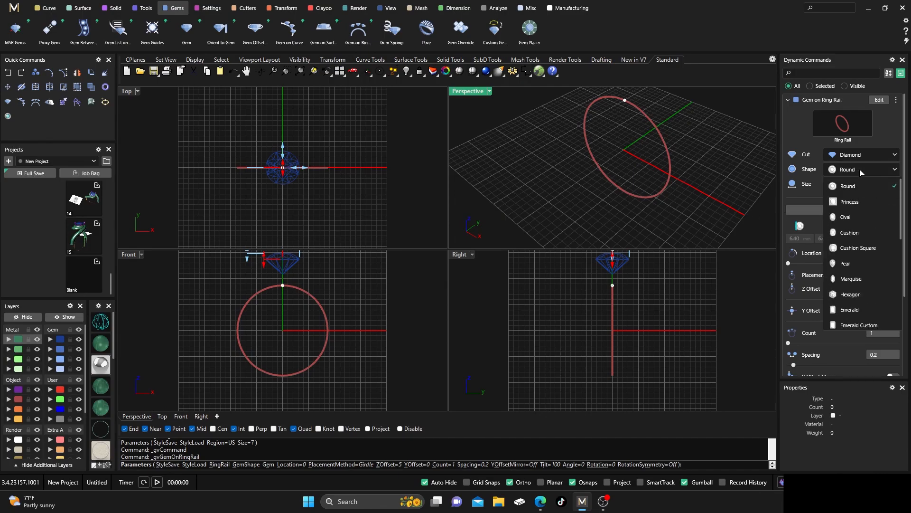
left_click(847, 218)
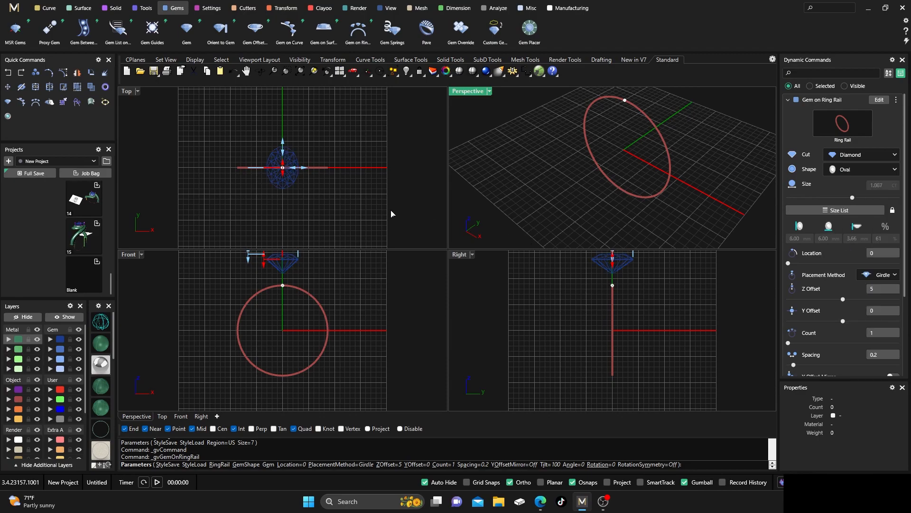
right_click(359, 166)
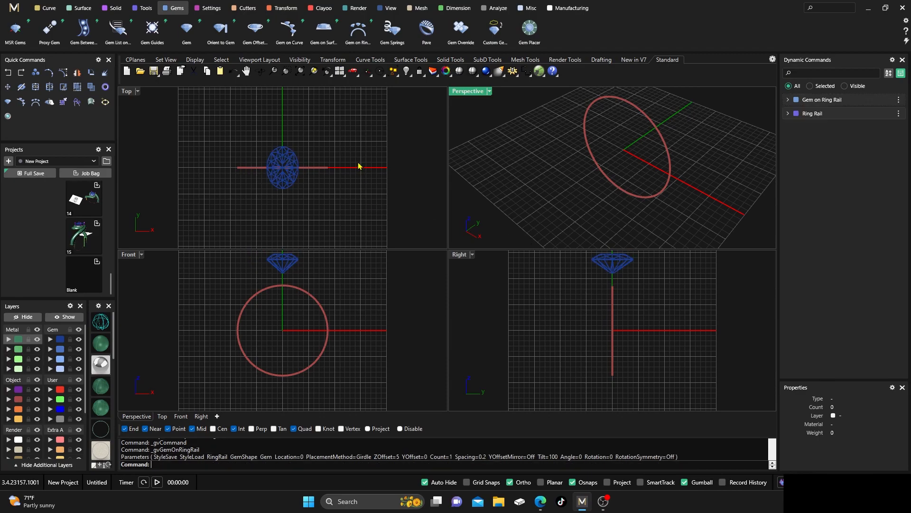
- Add a halo of 1.5 mm round diamonds around the oval center gem
left_click(269, 153)
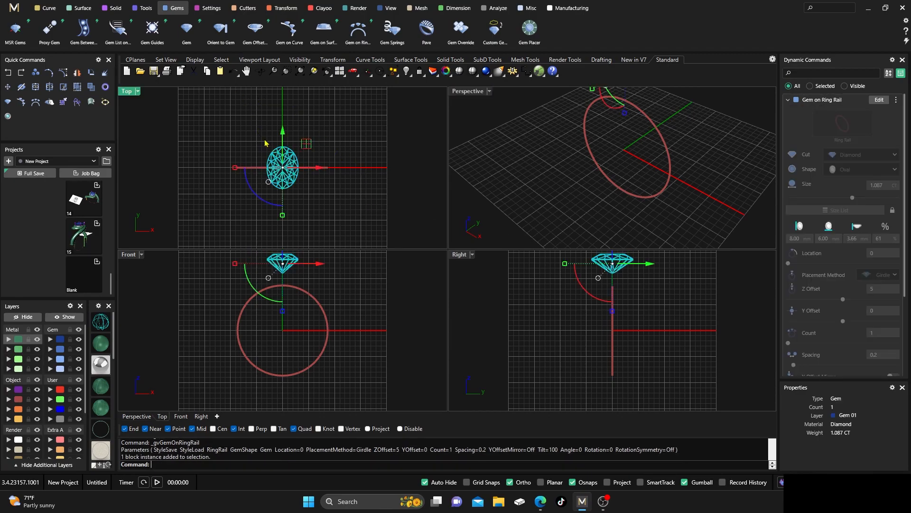
left_click(212, 8)
left_click(255, 29)
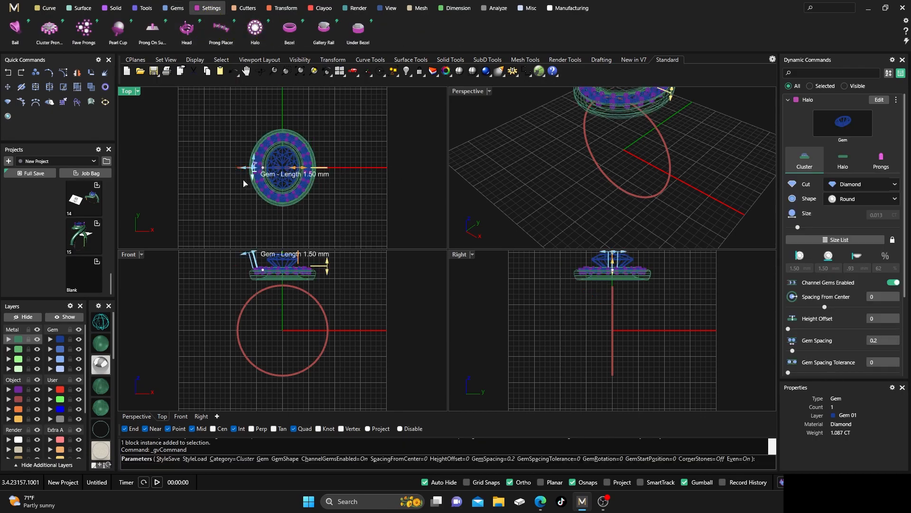
scroll(264, 183, "up", 6)
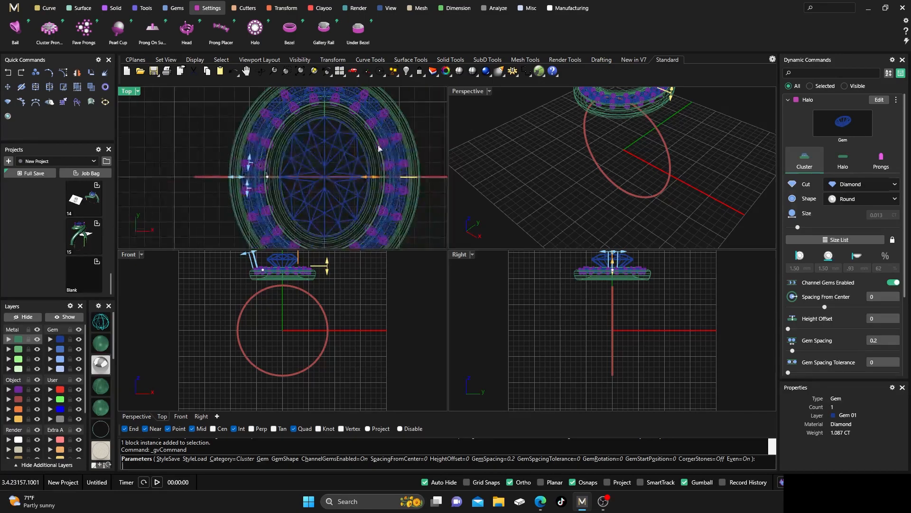
double_click(469, 94)
right_click_drag(459, 237, 497, 246)
scroll(475, 157, "up", 4)
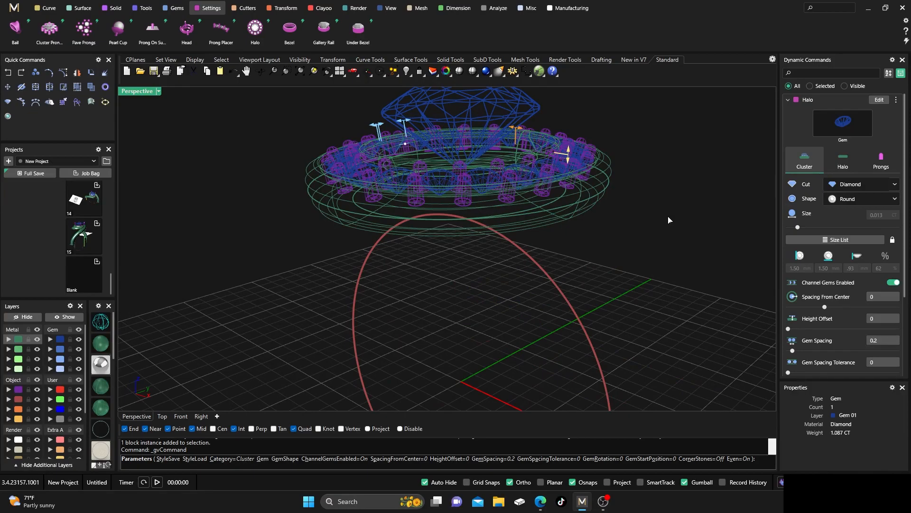
- Extend the halo's profile height down past the ring rail to about 7.33 mm
left_click(842, 166)
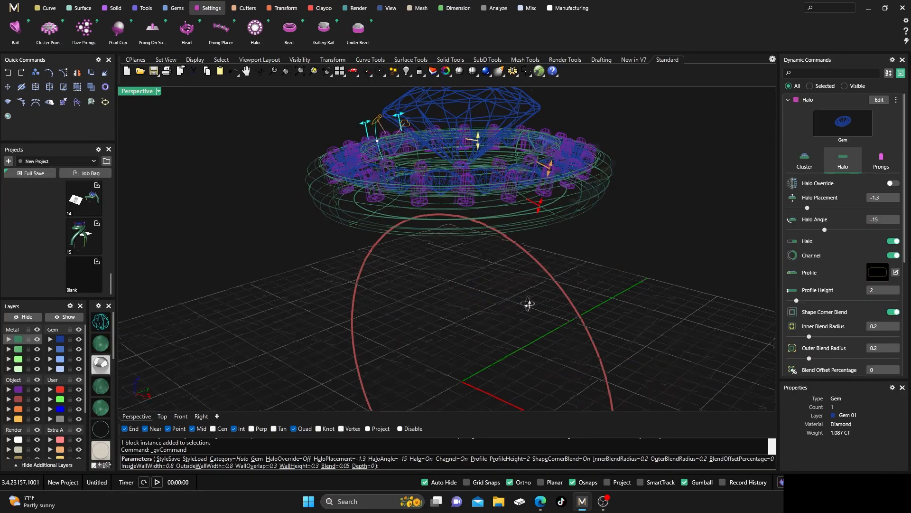
right_click_drag(529, 306, 565, 240)
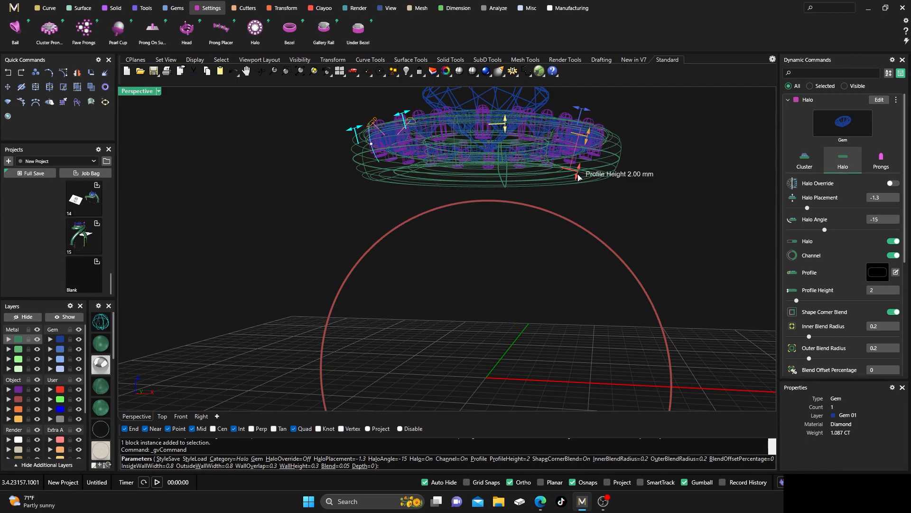
left_click_drag(578, 177, 541, 280)
mouse_move(541, 280)
right_mouse_down()
mouse_move(529, 311)
mouse_move(493, 324)
mouse_move(535, 309)
mouse_move(548, 270)
right_mouse_up()
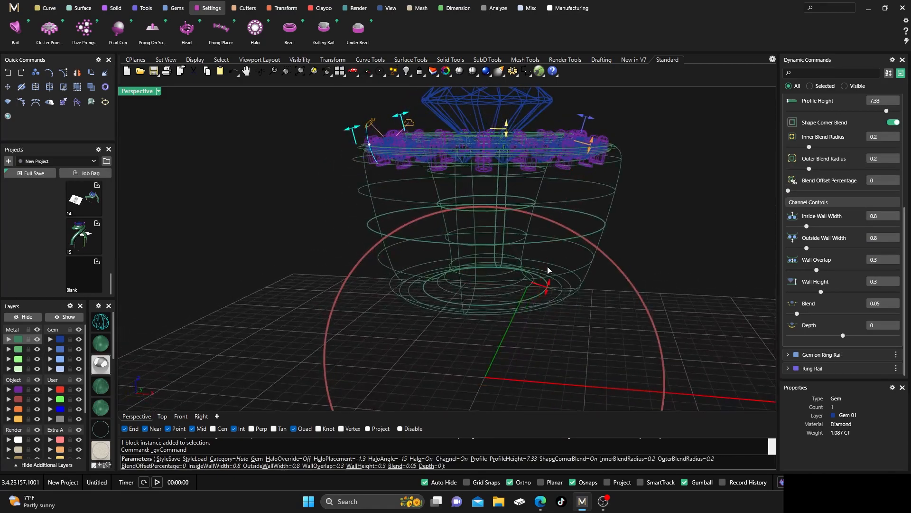
scroll(821, 198, "up", 4)
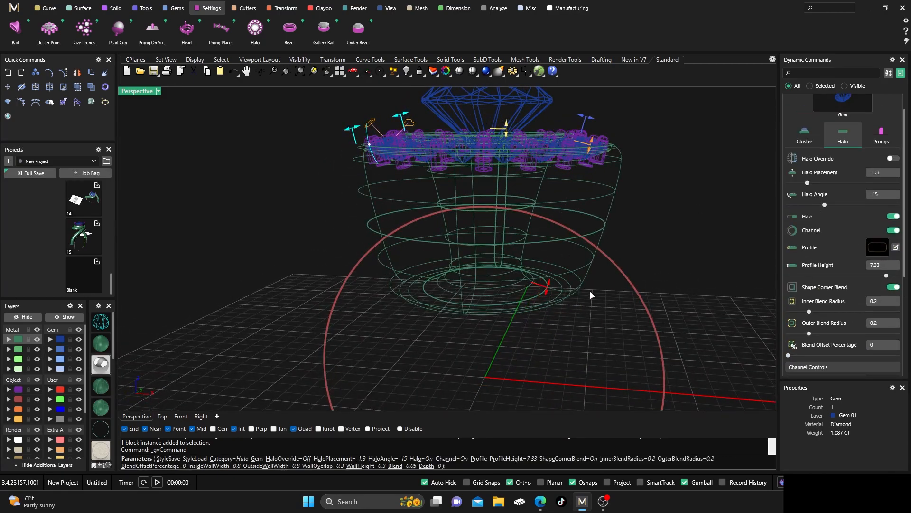
right_click_drag(580, 299, 594, 298)
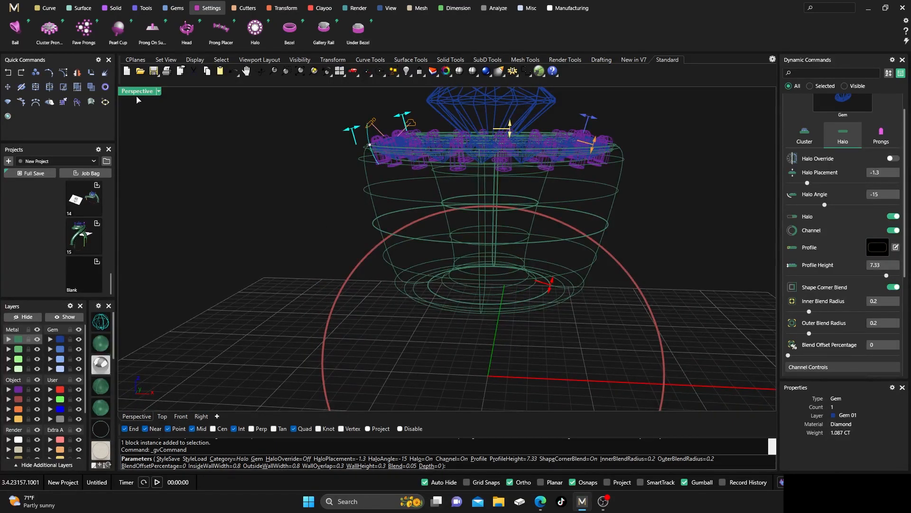
- Tilt the halo walls inward to a halo angle of -26 and finish the halo
double_click(136, 94)
scroll(235, 266, "up", 4)
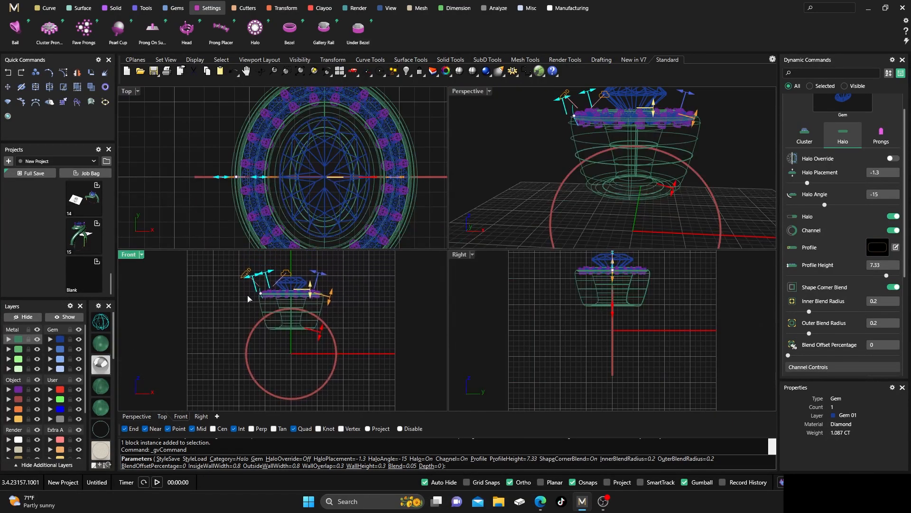
scroll(269, 299, "up", 2)
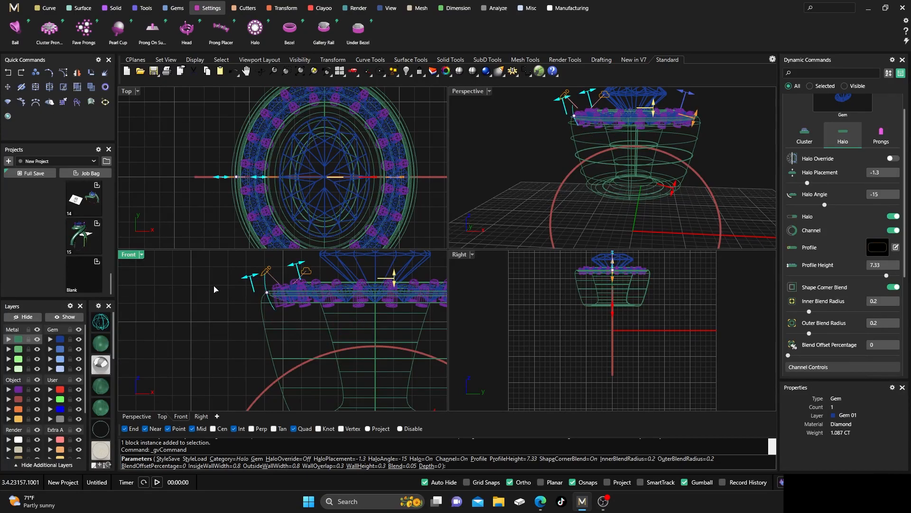
scroll(239, 295, "down", 2)
left_click_drag(239, 294, 244, 300)
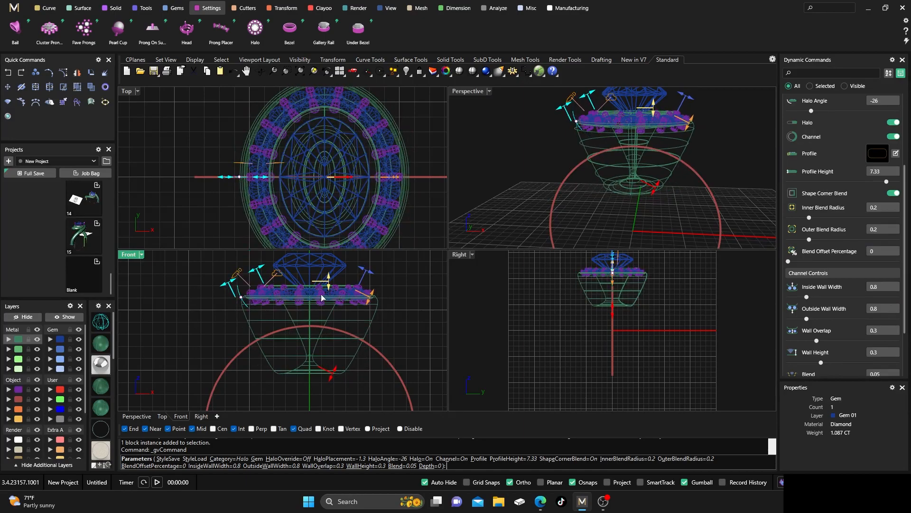
right_click(400, 291)
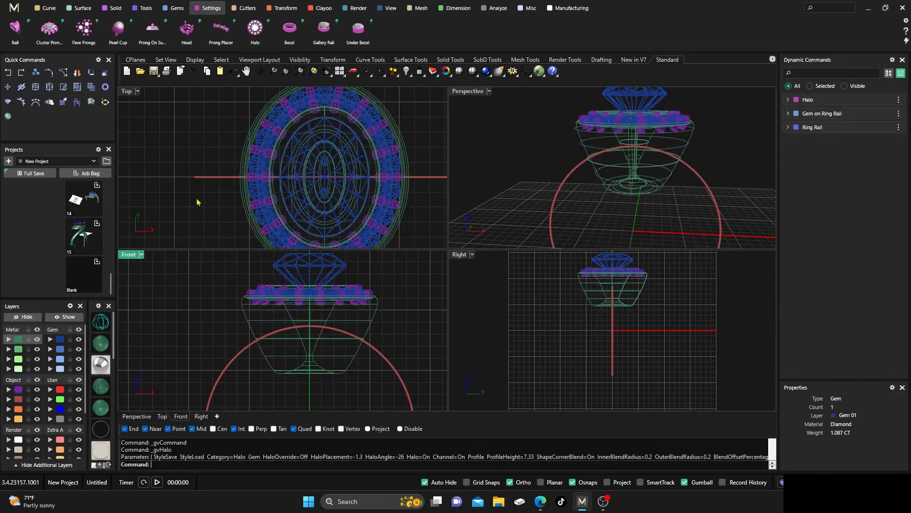
- Cut the halo's metal body to the ring rail with a 180-degree angle and zero offset
left_click(245, 10)
left_click(16, 28)
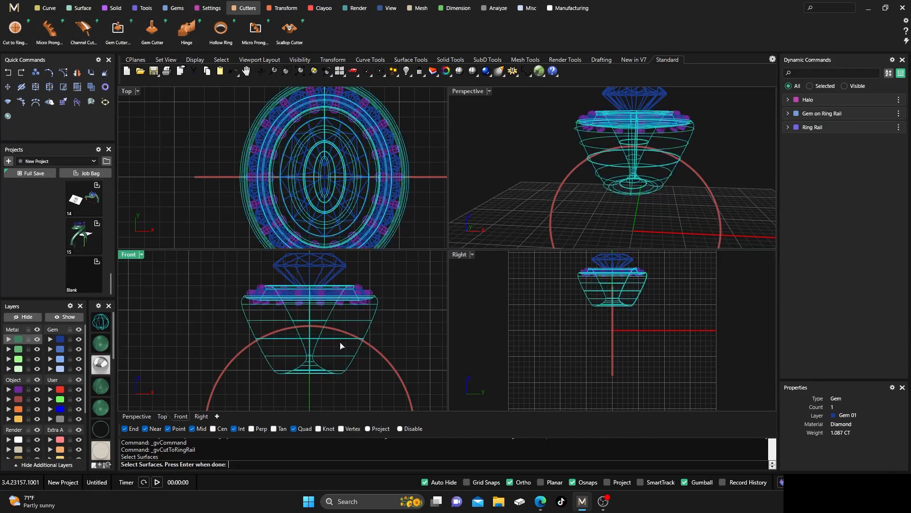
right_click(388, 332)
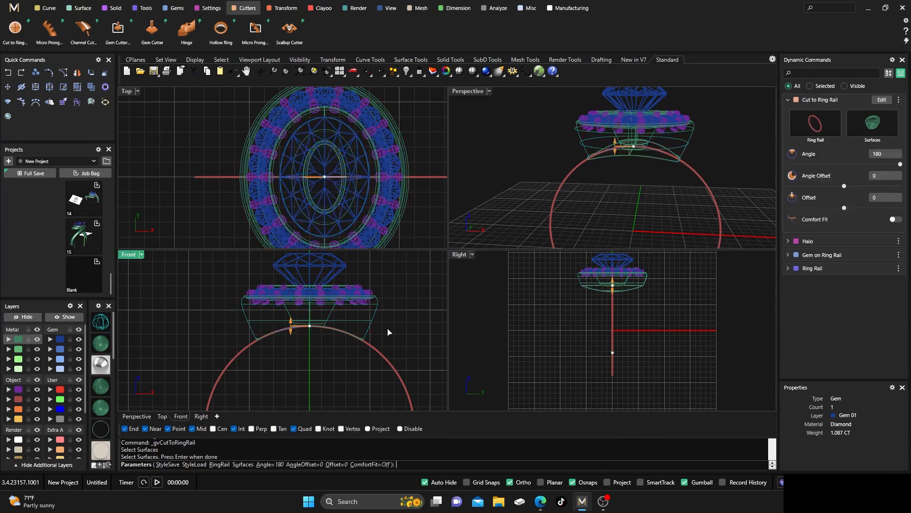
right_click(411, 306)
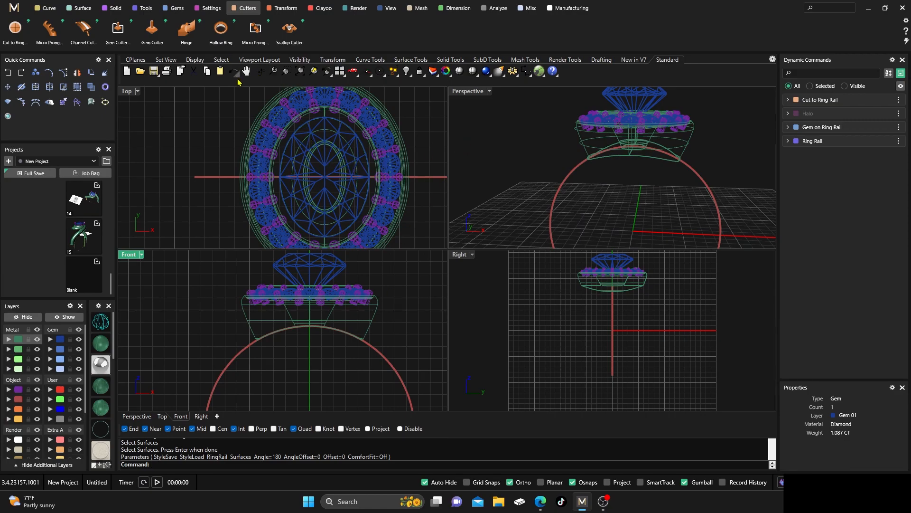
- Create an outside ring rail with 3.5 mm top thickness and 1.8 mm side and bottom thickness, and shade the viewports
left_click(114, 9)
left_click(142, 10)
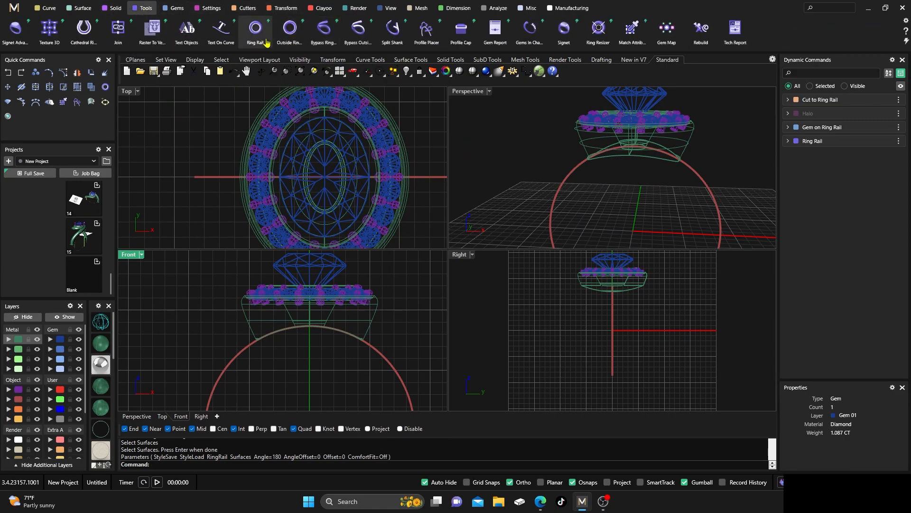
left_click(289, 30)
left_click_drag(332, 301, 335, 288)
right_click_drag(650, 190, 468, 212)
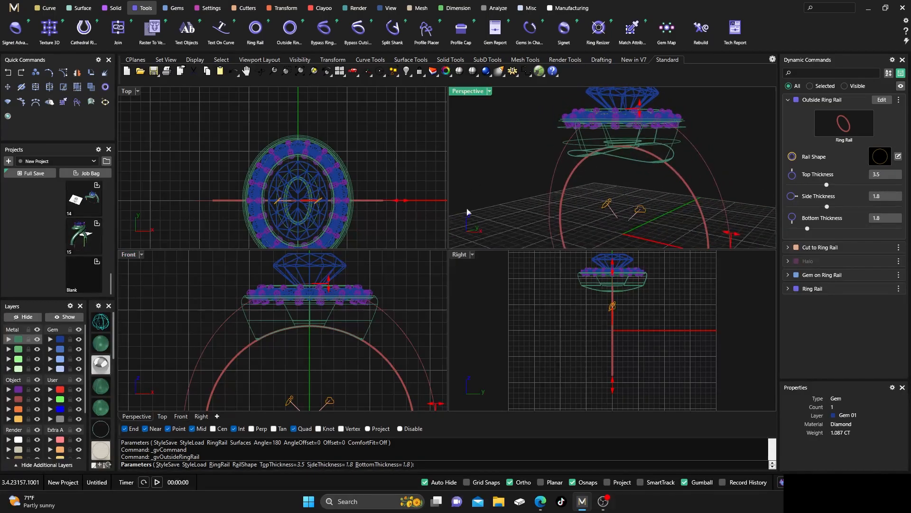
key("Return")
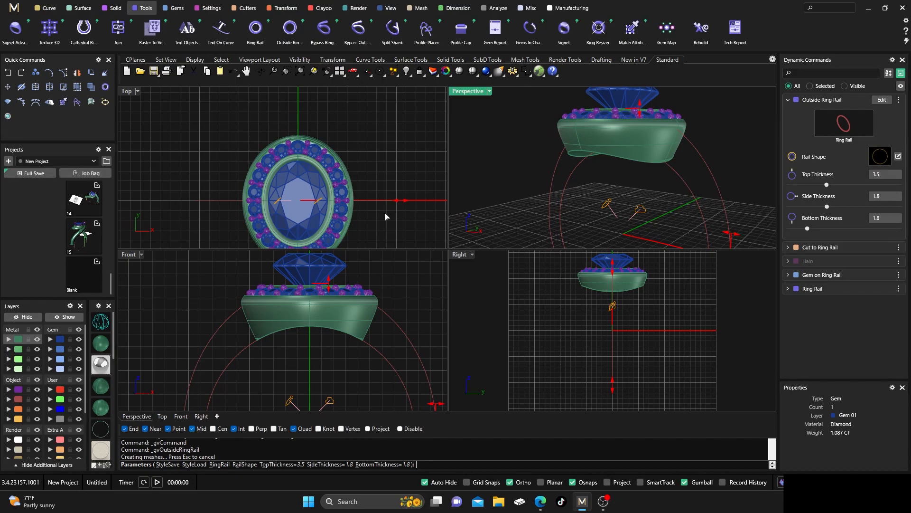
right_click_drag(494, 182, 481, 181)
key("Return")
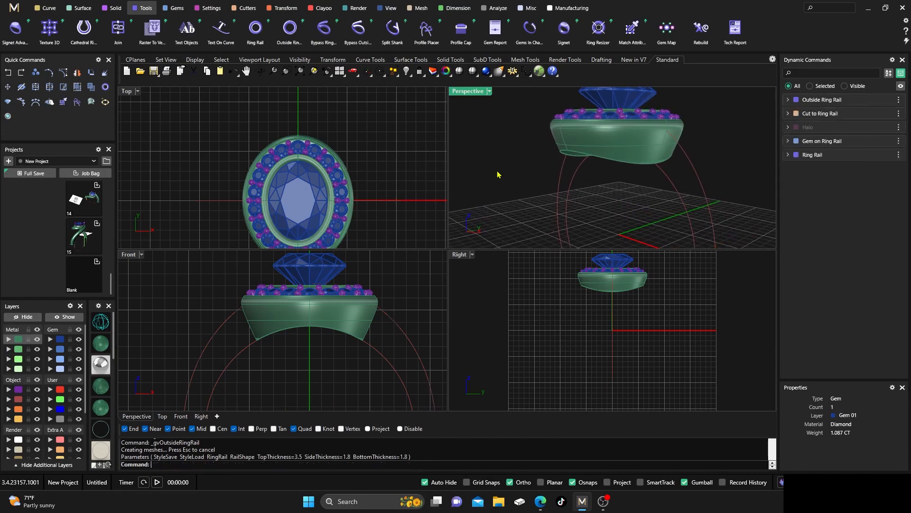
- Start Profile Placer on the inner and outside ring rails and place a profile beside the halo at position 0.07
left_click(673, 187, "shift")
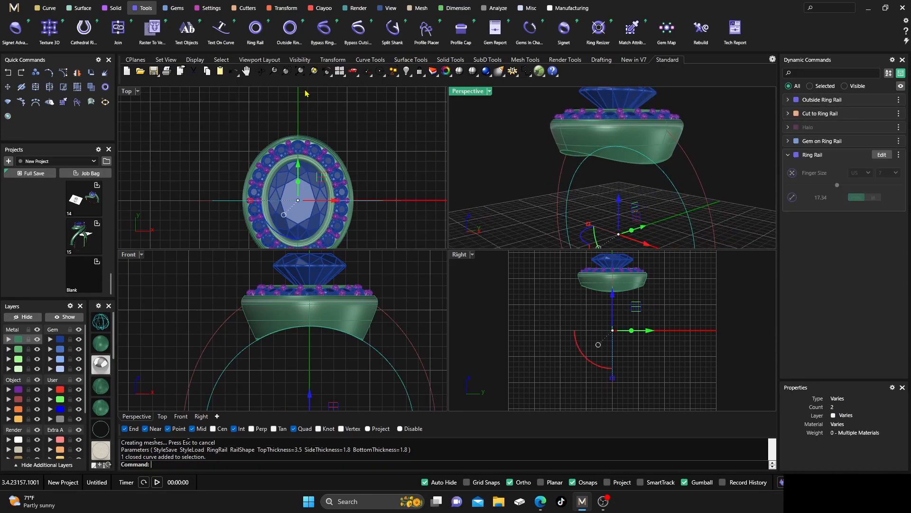
left_click(425, 30)
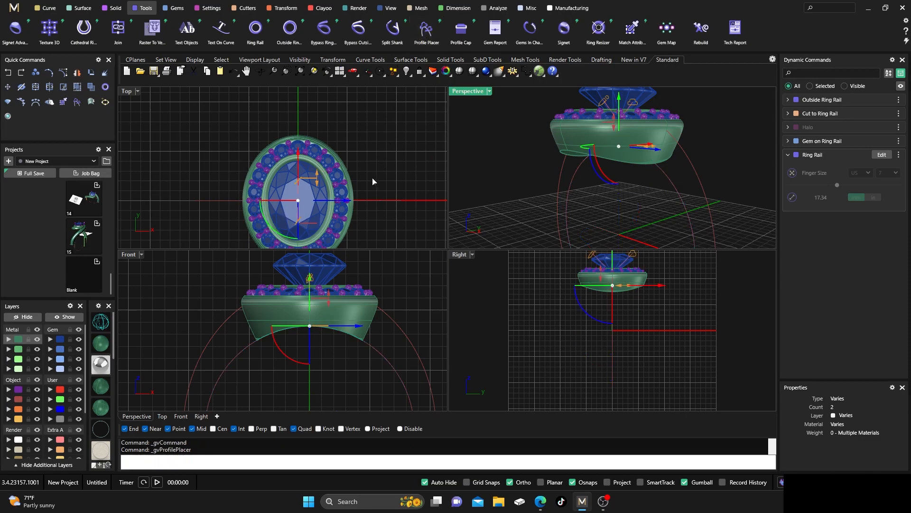
scroll(293, 329, "down", 5)
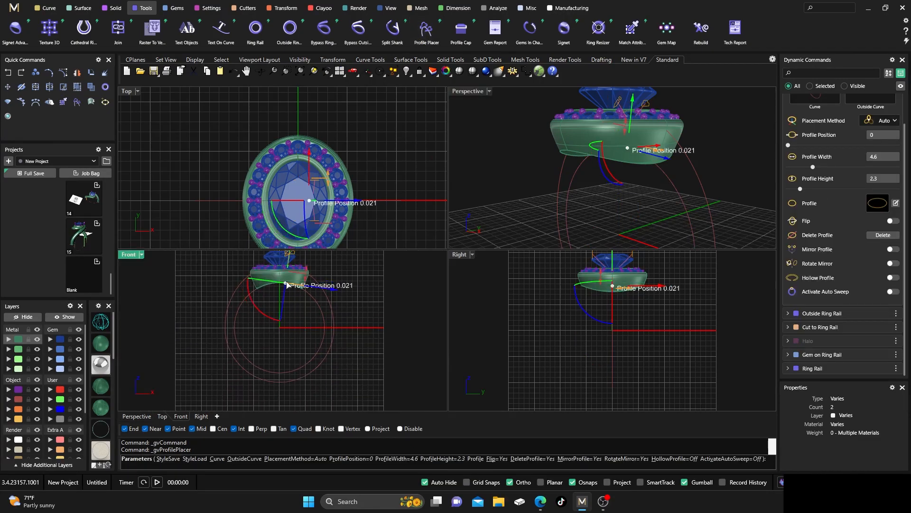
left_click(300, 288)
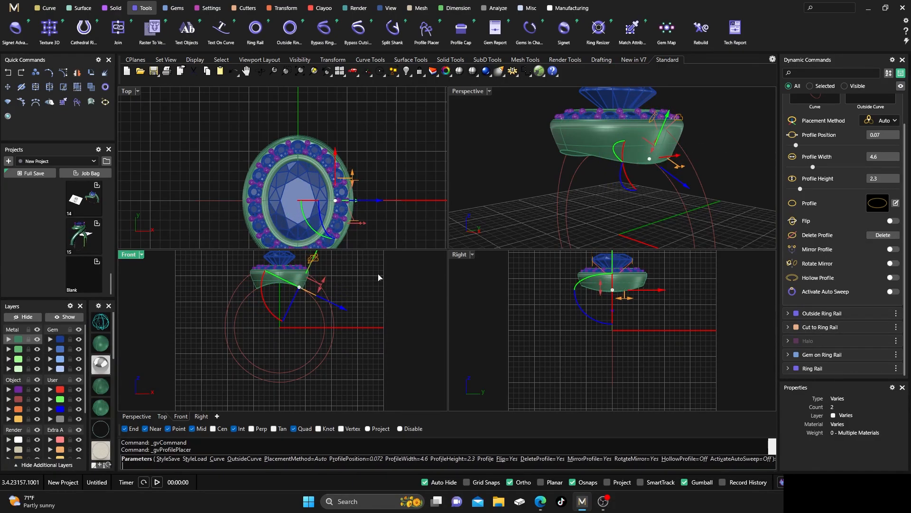
right_click_drag(632, 199, 585, 193)
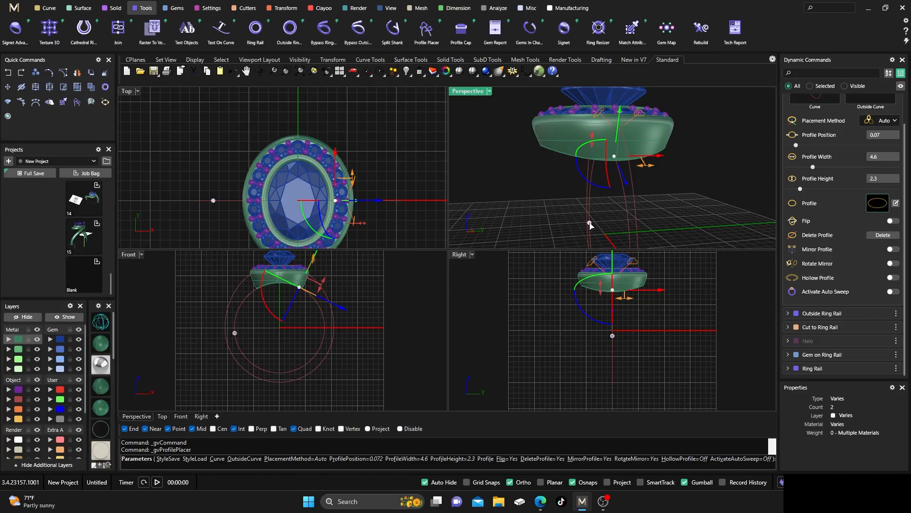
- Change the placed profile's shape to shank profile 02 from the library
left_click(207, 189)
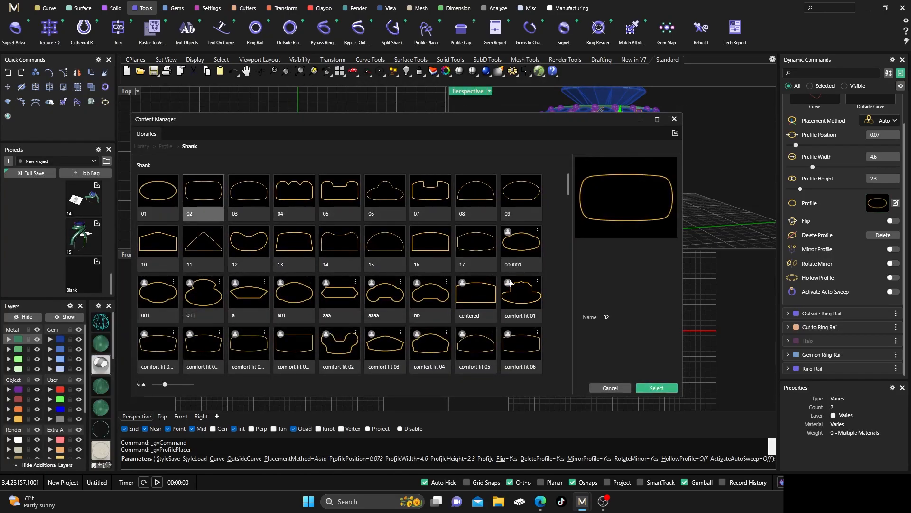
left_click(653, 388)
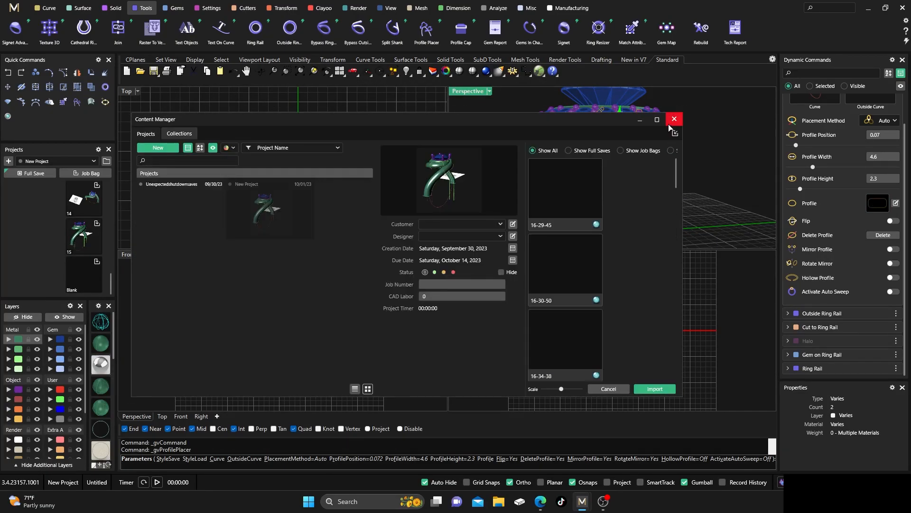
left_click(673, 120)
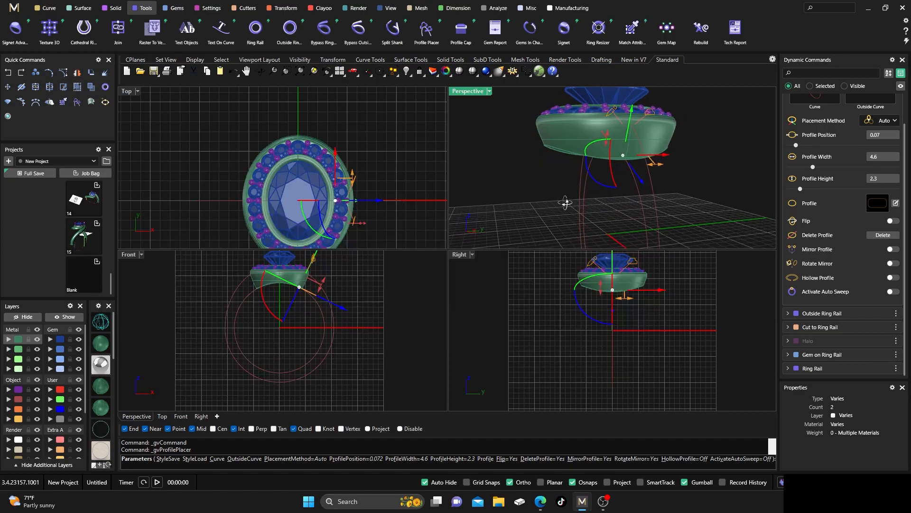
- Place a second profile on the side of the ring rails at position 0.25 and set its width to 3.5 mm
left_click(325, 328)
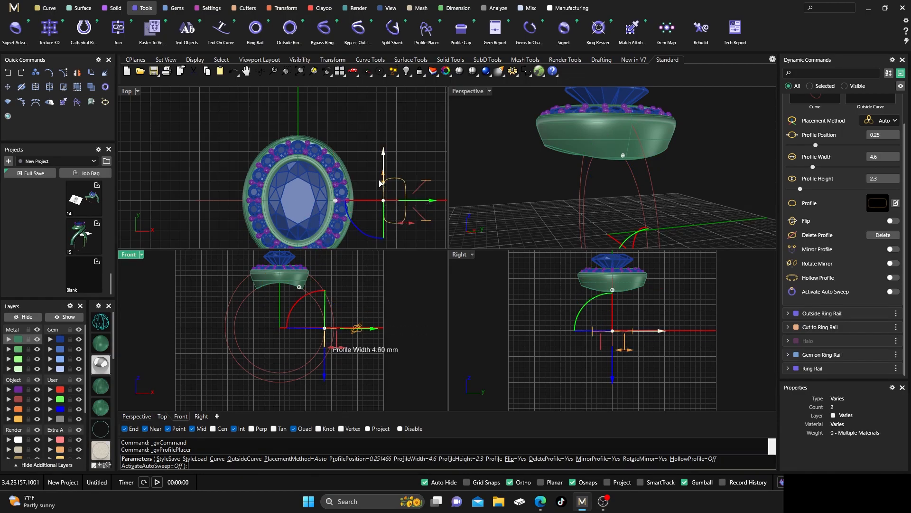
scroll(386, 183, "up", 5)
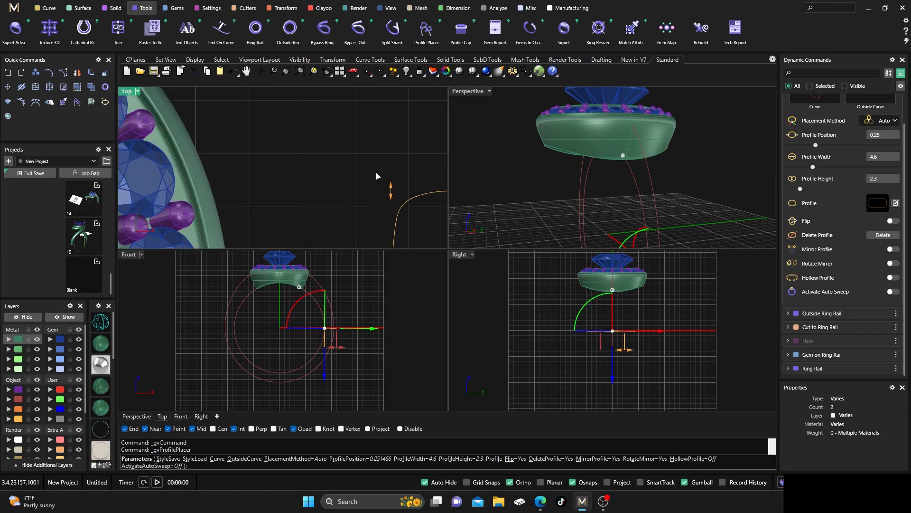
scroll(379, 178, "down", 3)
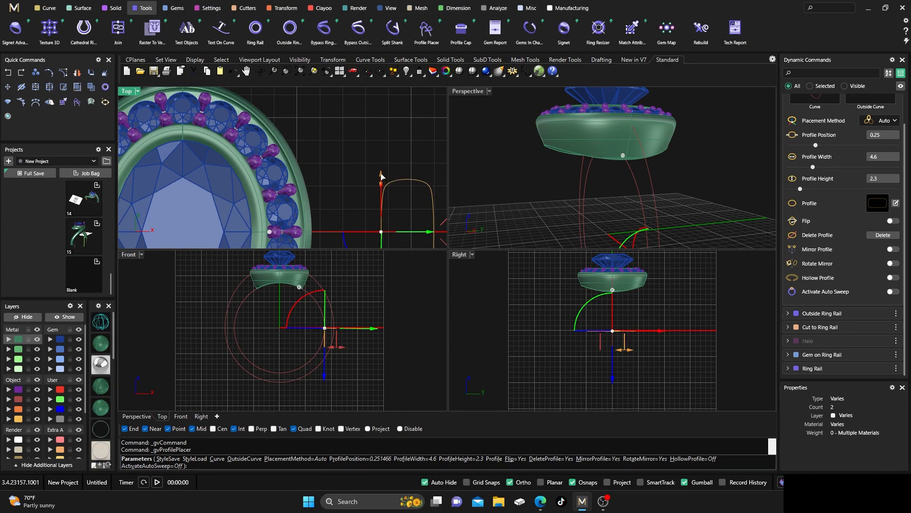
scroll(383, 176, "up", 3)
left_click_drag(385, 177, 382, 234)
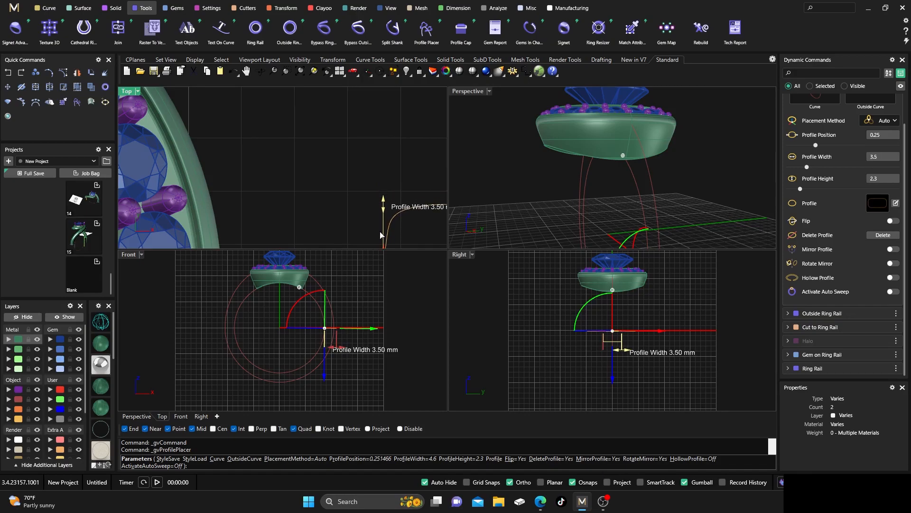
scroll(372, 186, "down", 3)
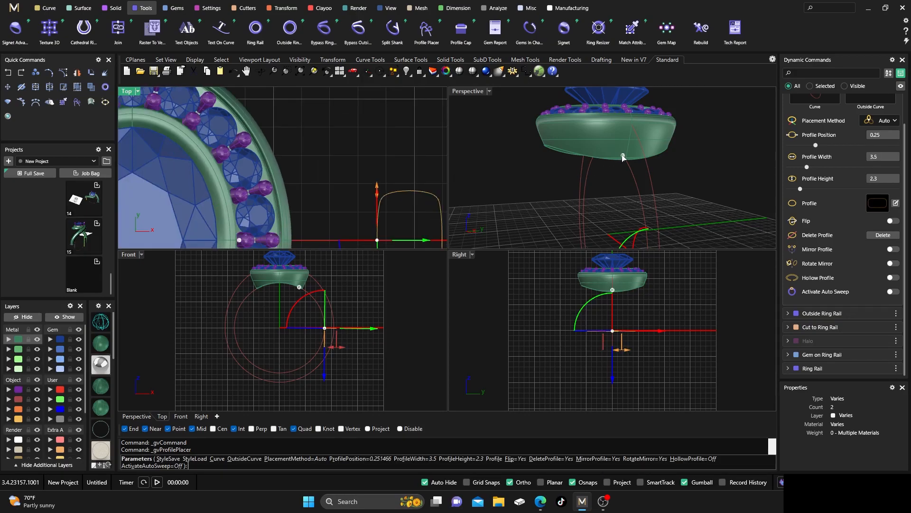
- Select the upper profile at position 0.07, keep its 4.6 mm width, set the perspective view to wireframe, and finish Profile Placer
left_click(623, 157)
right_click_drag(618, 176, 565, 178)
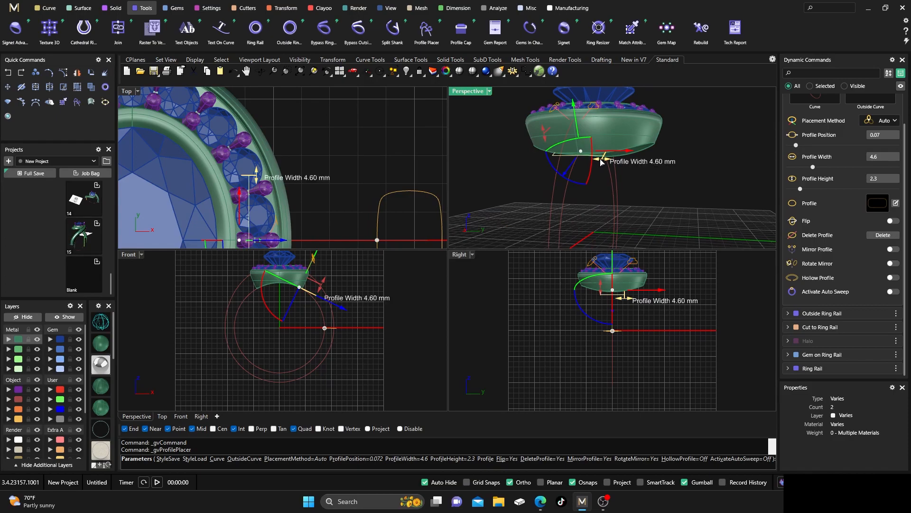
left_click(106, 321)
right_click_drag(557, 176, 517, 166)
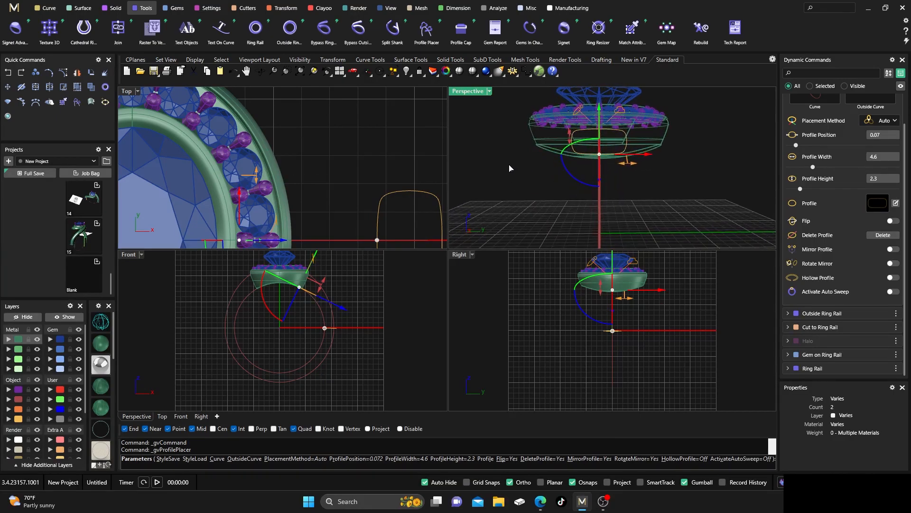
key("Return")
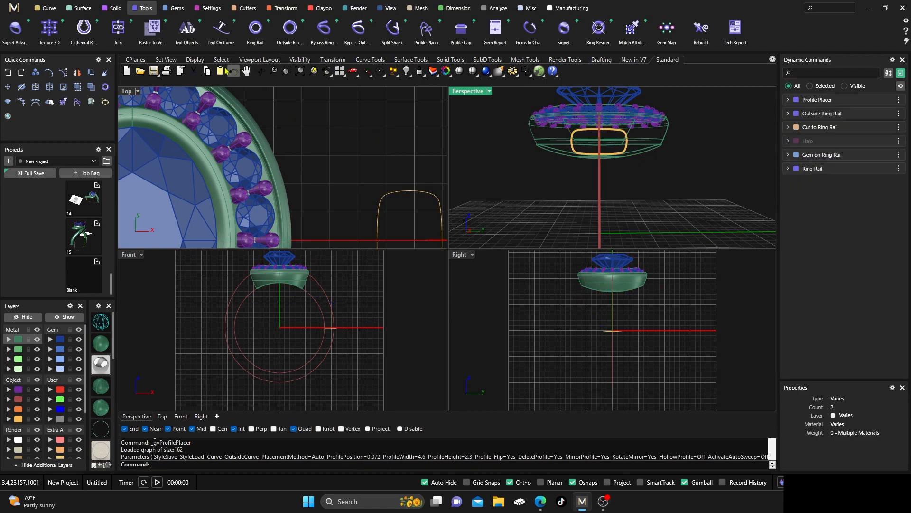
- Try to build the shank with Sweep 2 along the inner and outer ring rails through the two placed profiles
left_click(81, 8)
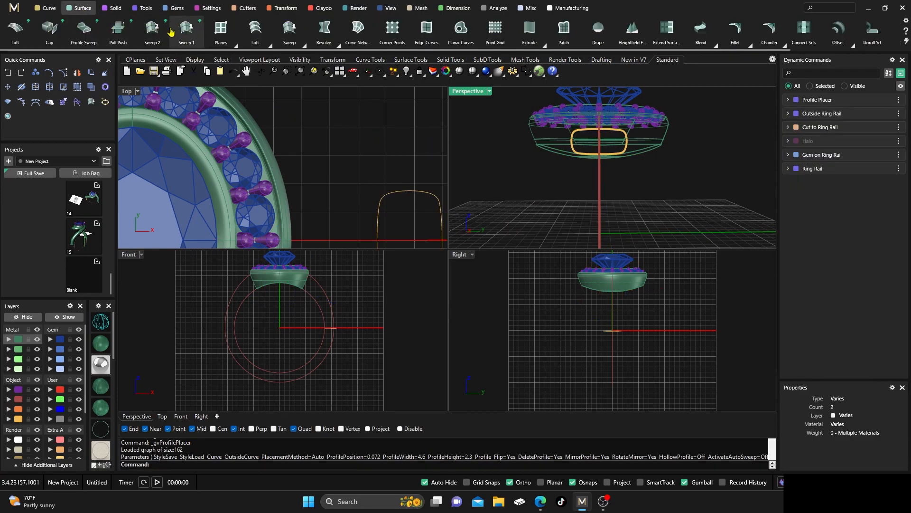
left_click(150, 29)
right_click_drag(279, 331, 285, 360)
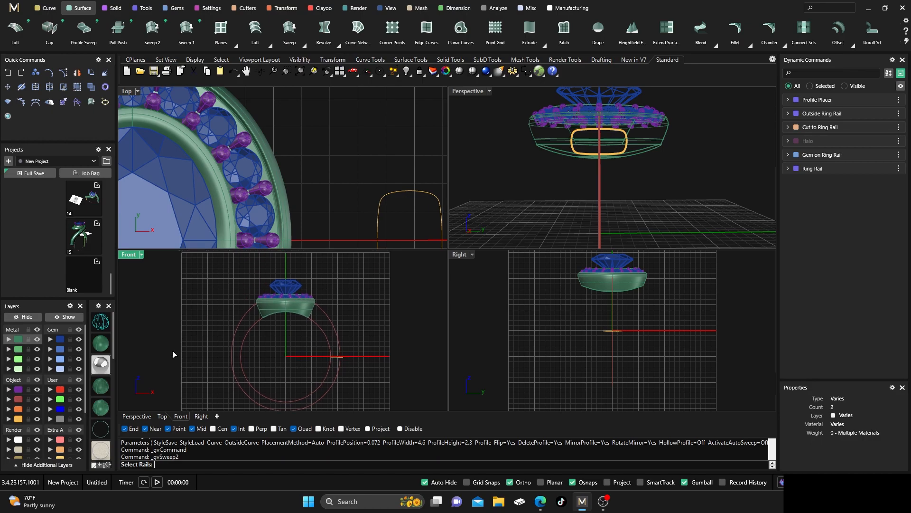
left_click(100, 327)
left_click(324, 328)
left_click(331, 323)
left_click(309, 312)
left_click(337, 361)
key("Return")
- Edit the Profile Placer to assign the outer ring rail as its outside curve, and accept the change
left_click(378, 224)
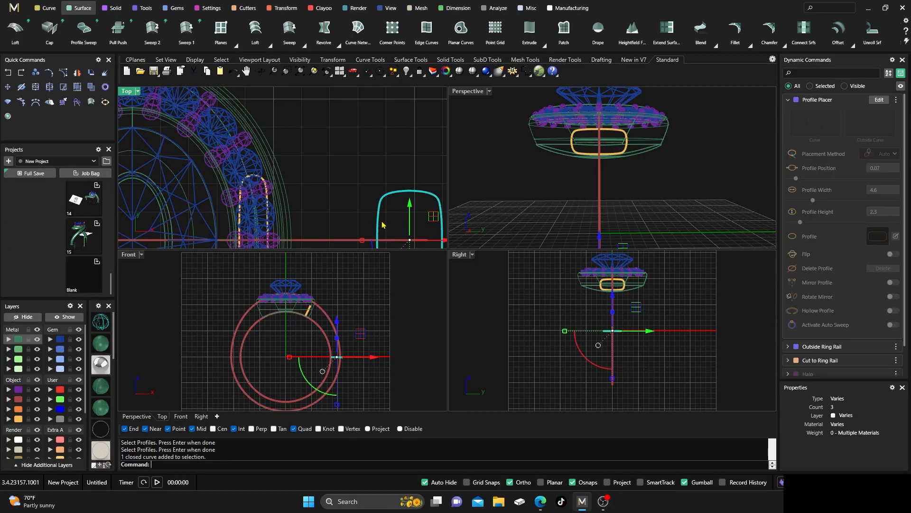
left_click(879, 100)
left_click(869, 135)
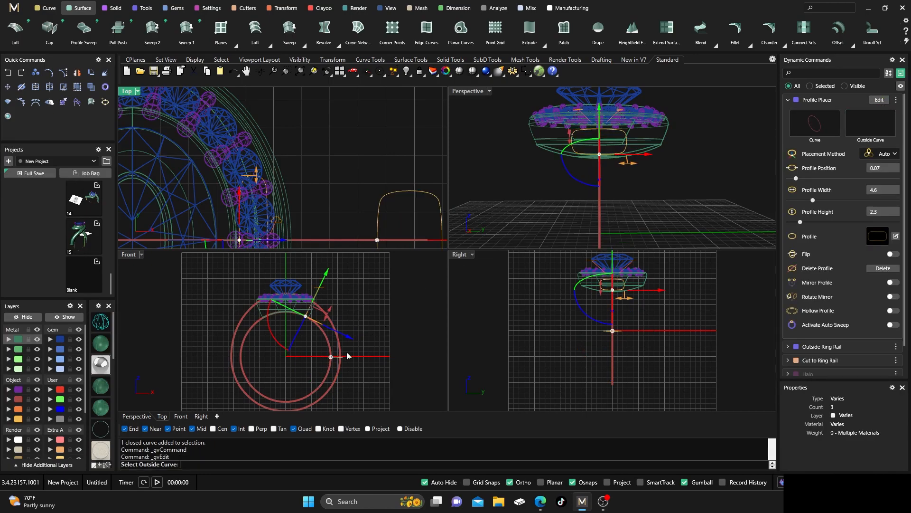
left_click(338, 375)
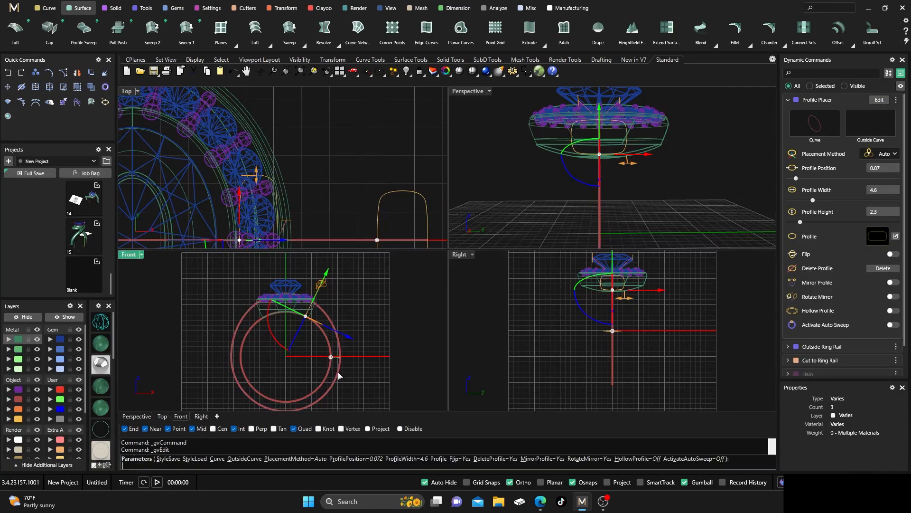
right_click(403, 311)
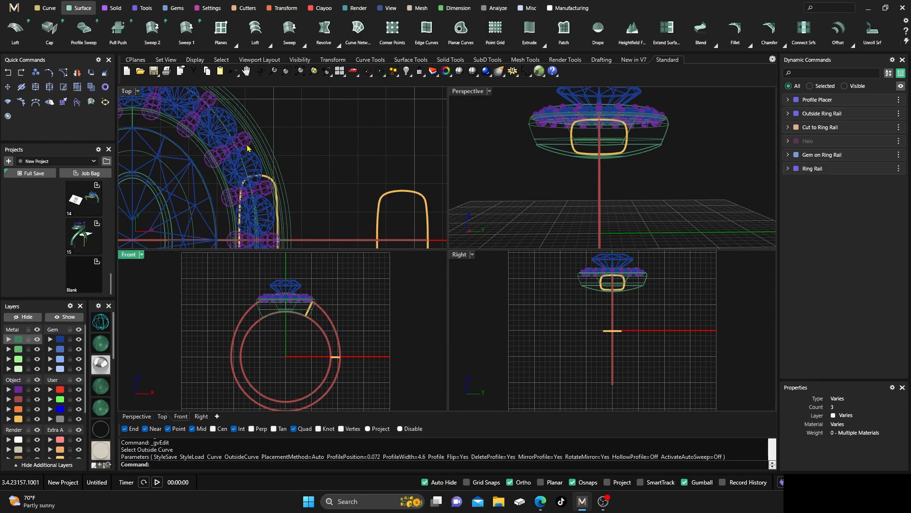
right_click(175, 470)
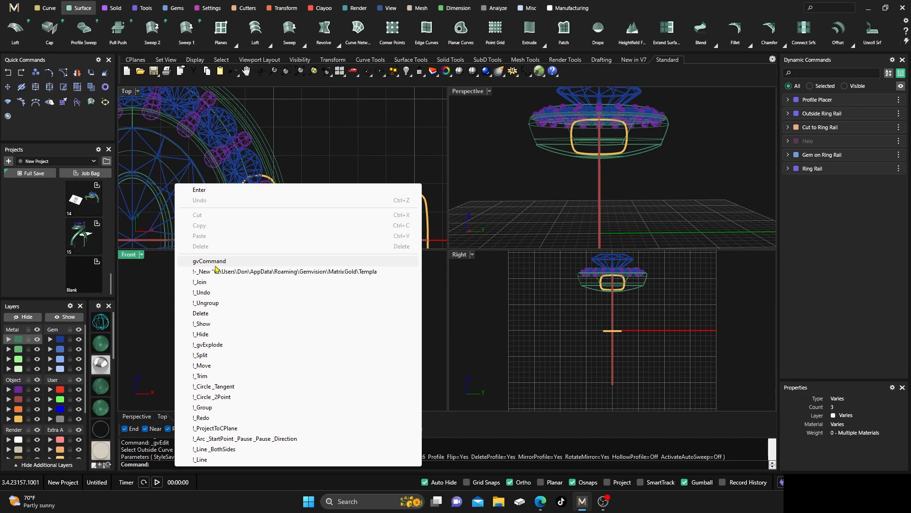
left_click(306, 134)
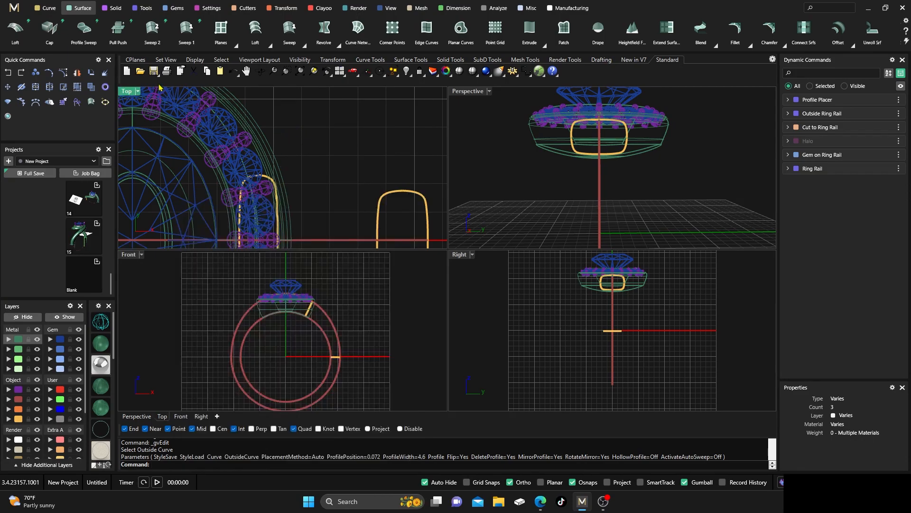
- Sweep one side of the shank with Sweep 2 along both ring rails through the two profiles, and shade the views
left_click(152, 29)
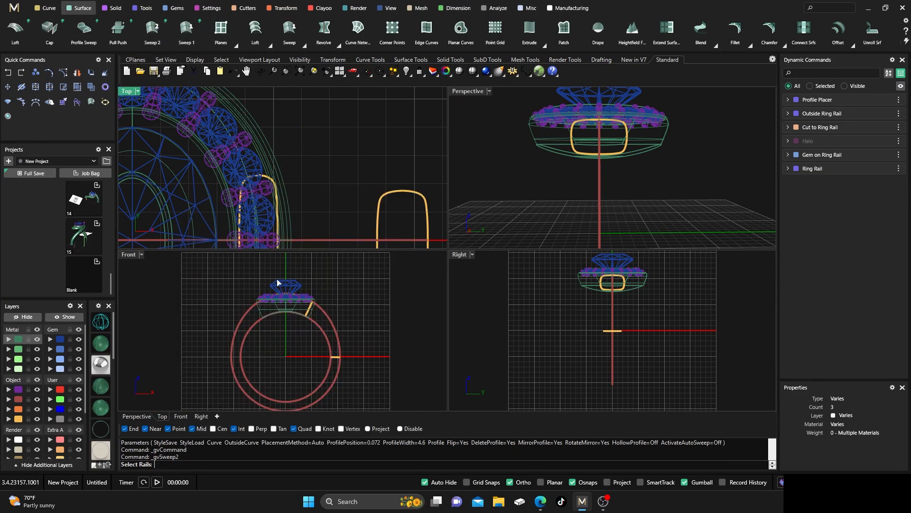
left_click(326, 338)
left_click(311, 311)
left_click(336, 360)
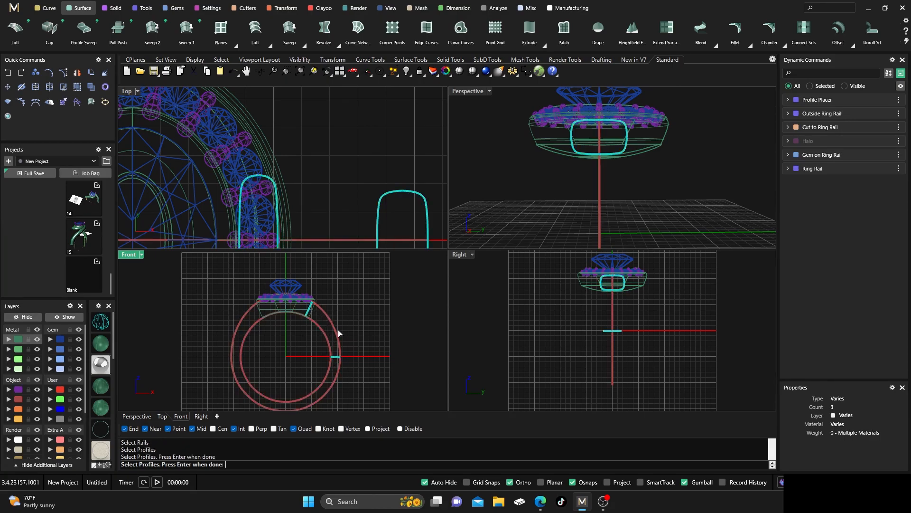
key("Return")
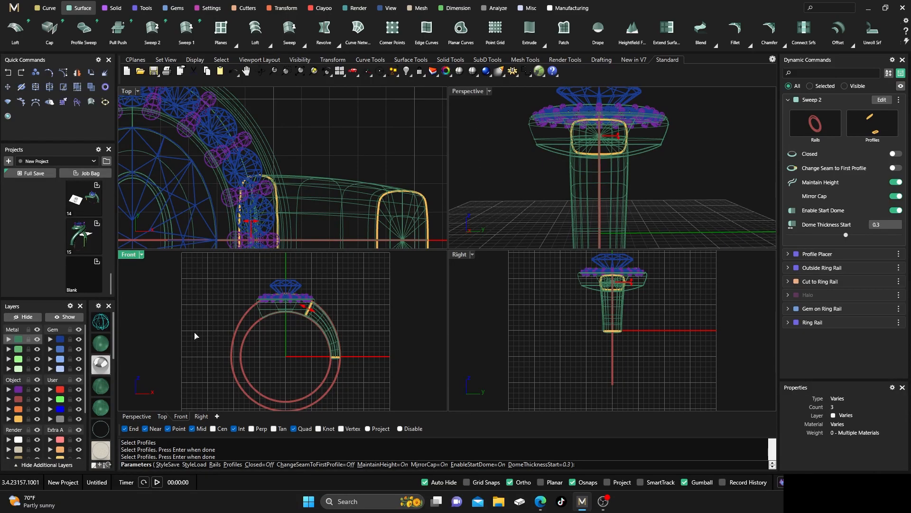
left_click(104, 349)
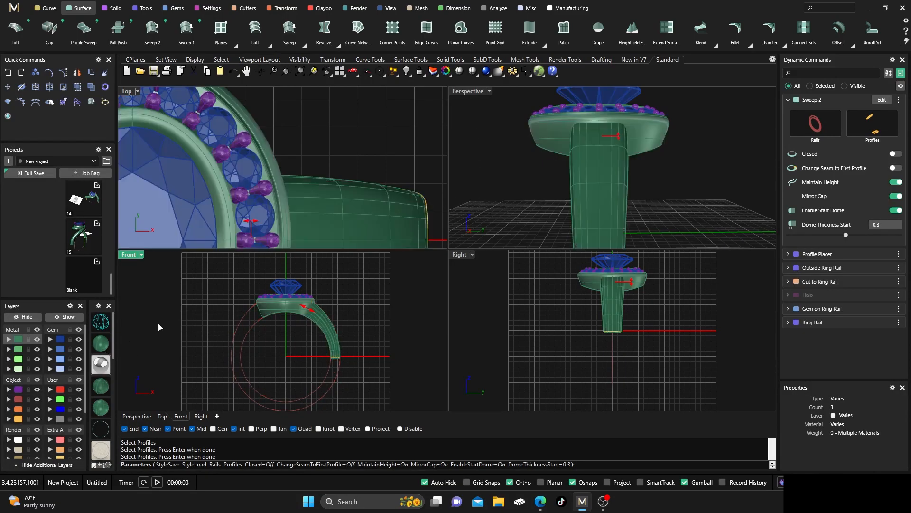
double_click(468, 95)
right_click_drag(450, 202, 482, 228)
right_click_drag(478, 236, 466, 263)
key("Return")
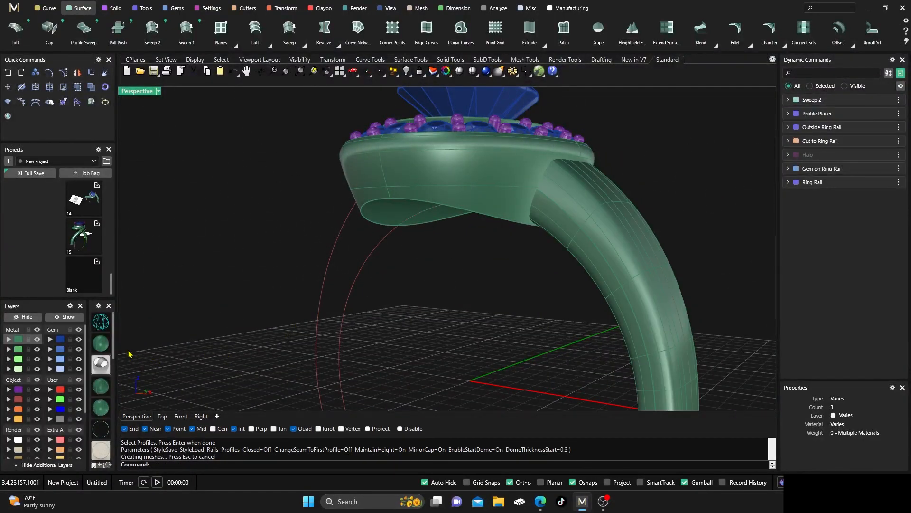
- Edit the placed profile under the halo in wireframe and set its width to 6 mm
left_click(101, 327)
right_click_drag(459, 310, 477, 239)
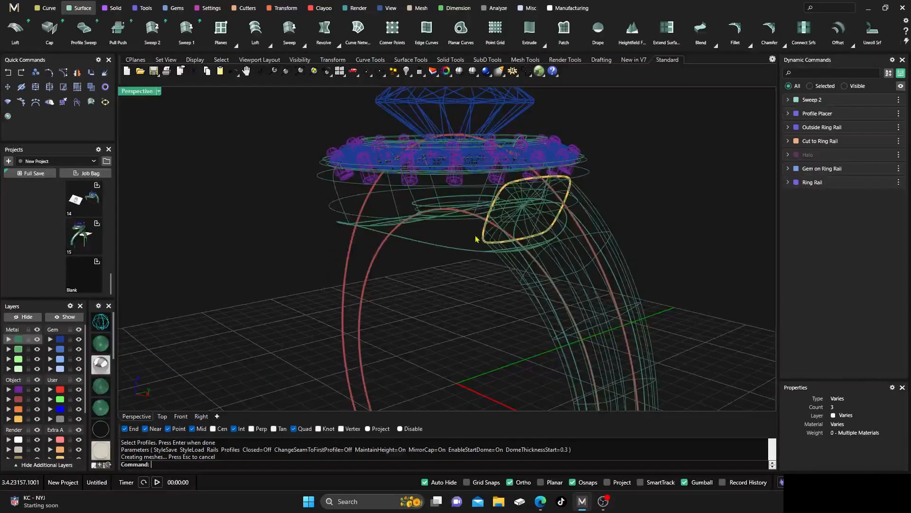
left_click(495, 209)
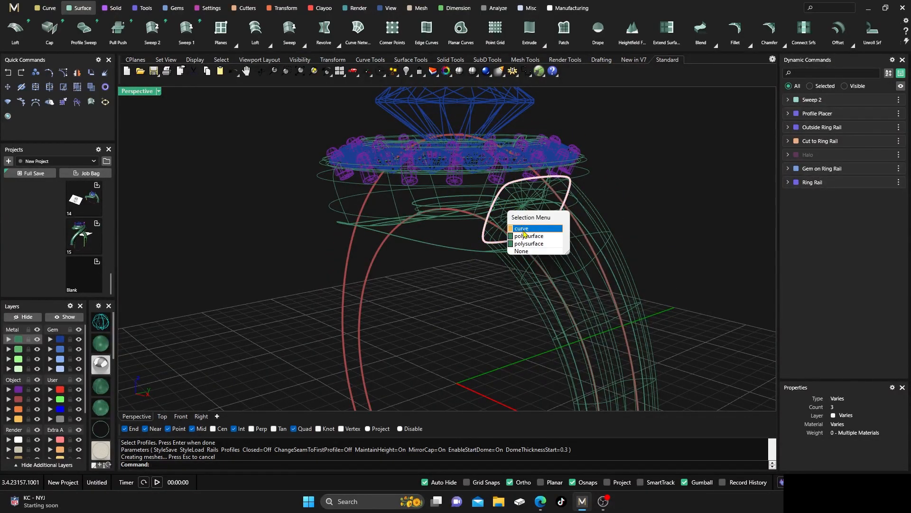
left_click(524, 229)
left_click(881, 101)
right_click_drag(682, 254, 546, 266)
left_click_drag(489, 269, 518, 271)
right_click_drag(519, 271, 397, 391)
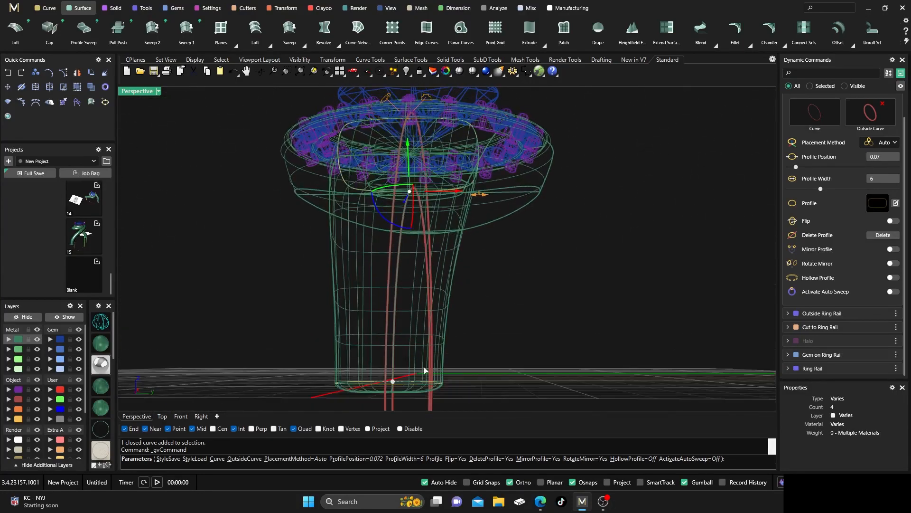
- Set the width of the lower profile at position 0.25 to 2.6 mm, shade the view, and accept the profile edits
left_click(394, 385)
left_click_drag(437, 404, 424, 401)
right_click_drag(426, 401, 422, 354)
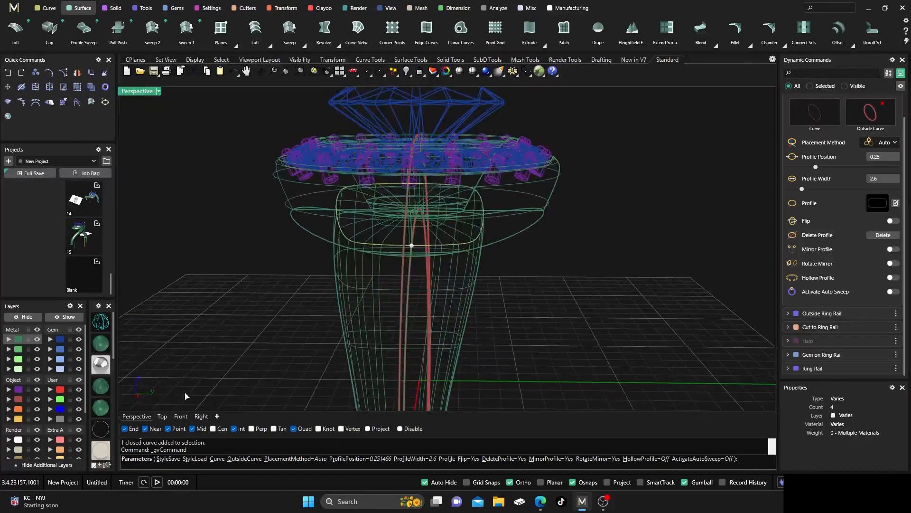
left_click(100, 348)
right_click_drag(259, 293, 266, 299)
right_click(434, 307)
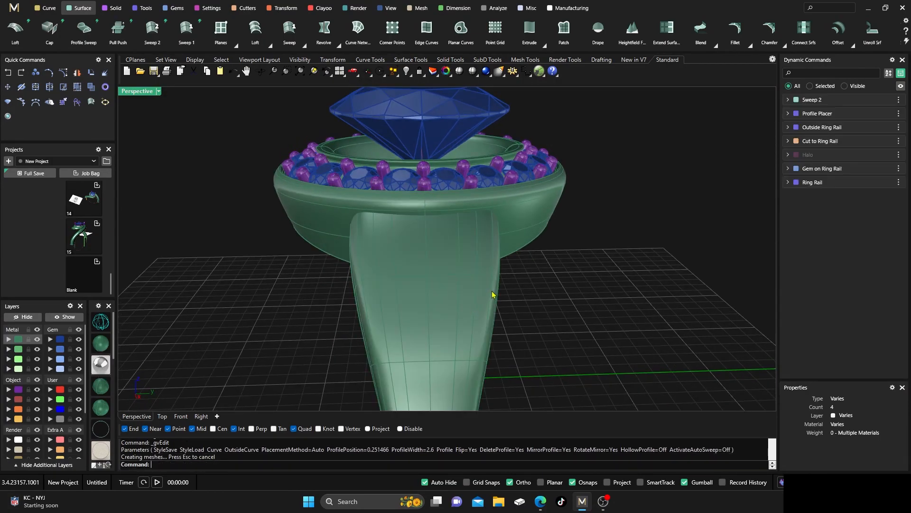
- Use Gem on Surface to place a 1.30 mm round diamond on the shank below the halo at U 0.15, V 0.5
scroll(507, 263, "down", 5)
right_click_drag(504, 309, 421, 304)
scroll(495, 318, "up", 3)
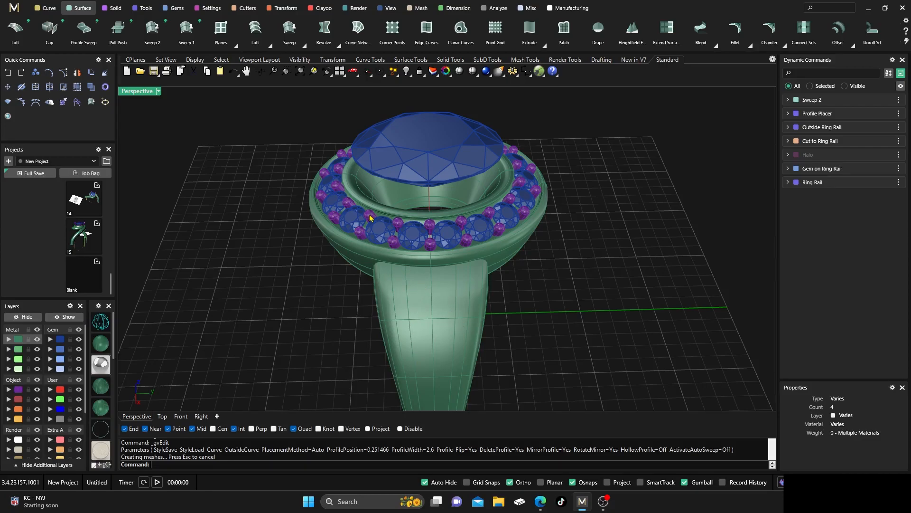
left_click(177, 10)
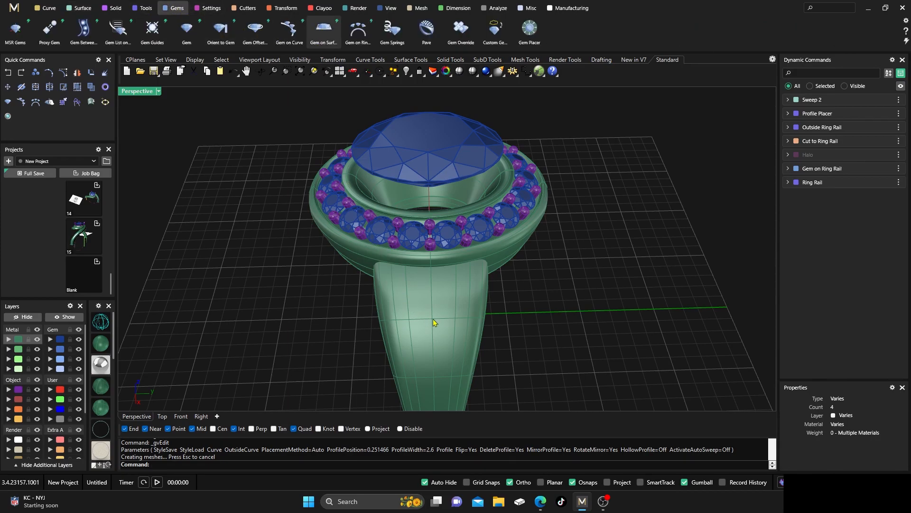
scroll(432, 297, "up", 5)
left_click(431, 294)
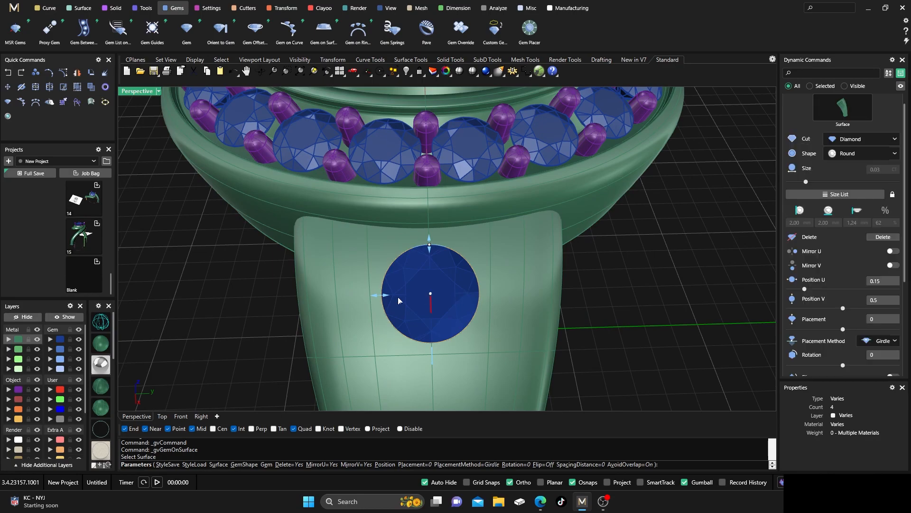
left_click_drag(380, 299, 398, 300)
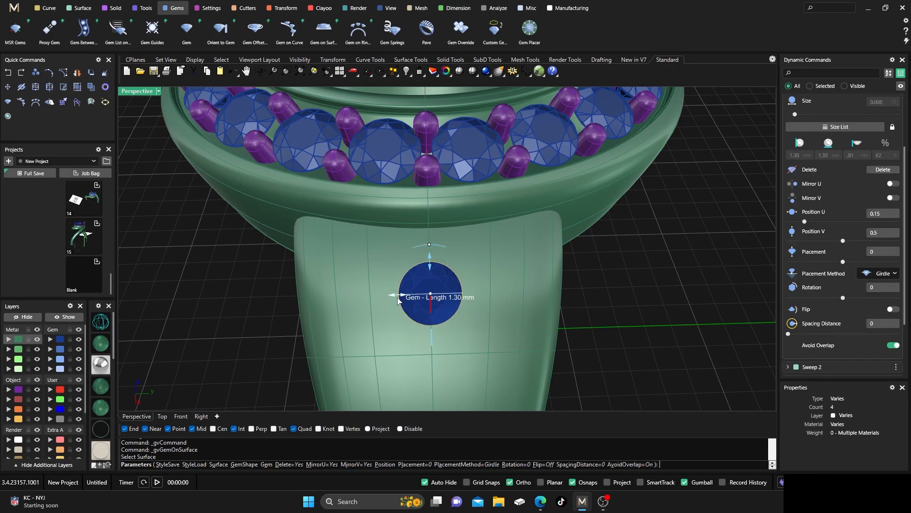
right_click_drag(412, 311, 412, 309)
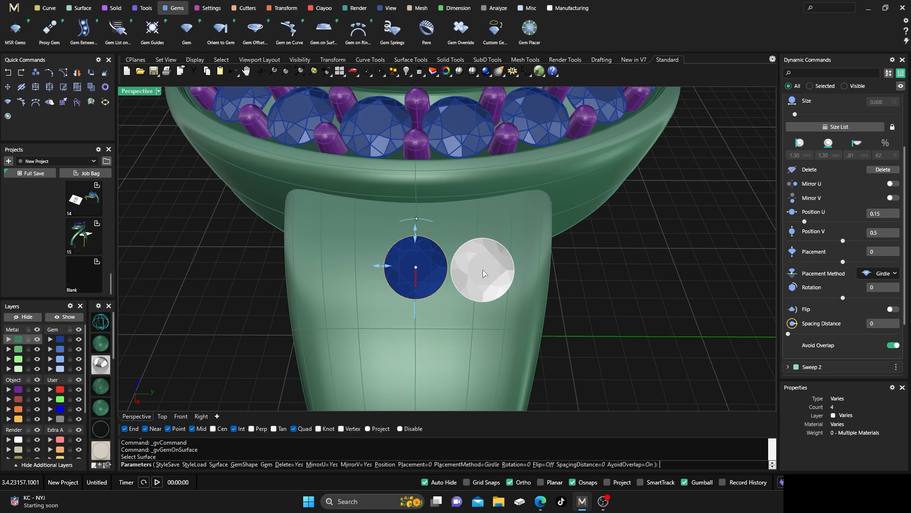
- Add three more 1.30 mm gems on the shank, at U 0.15, V 0.62, at U 0.25, V 0.54, and below them, and accept
double_click(142, 94)
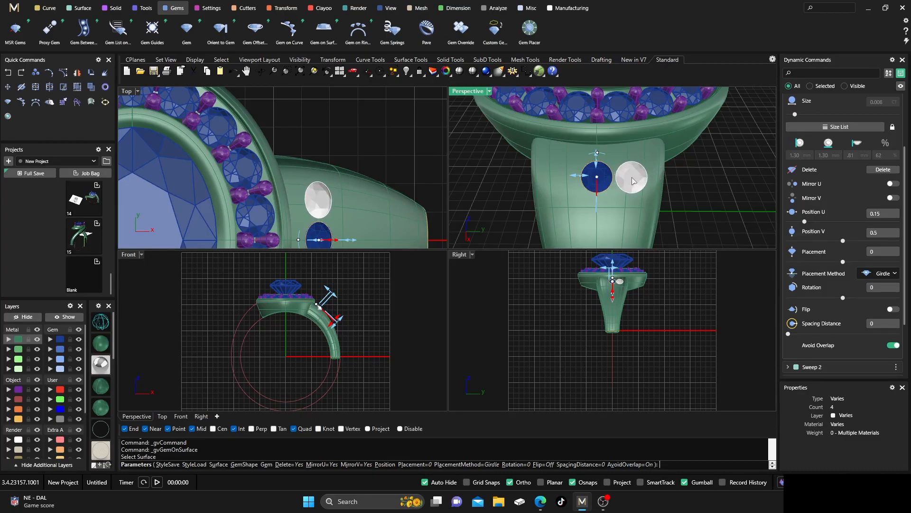
left_click(632, 181)
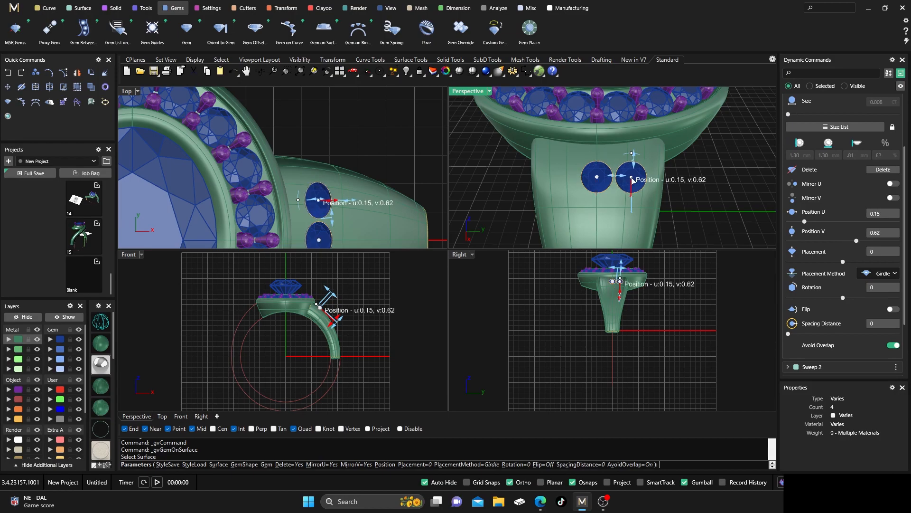
left_click(613, 208)
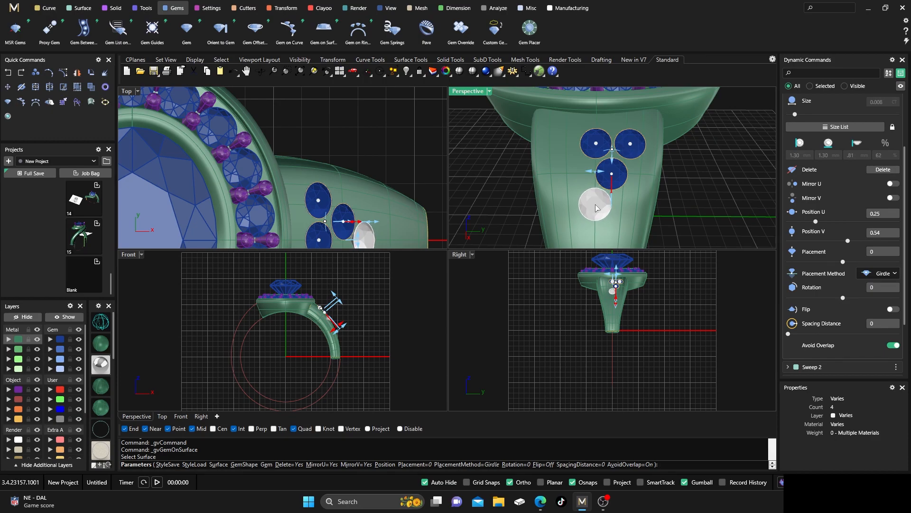
left_click(596, 208)
key("Return")
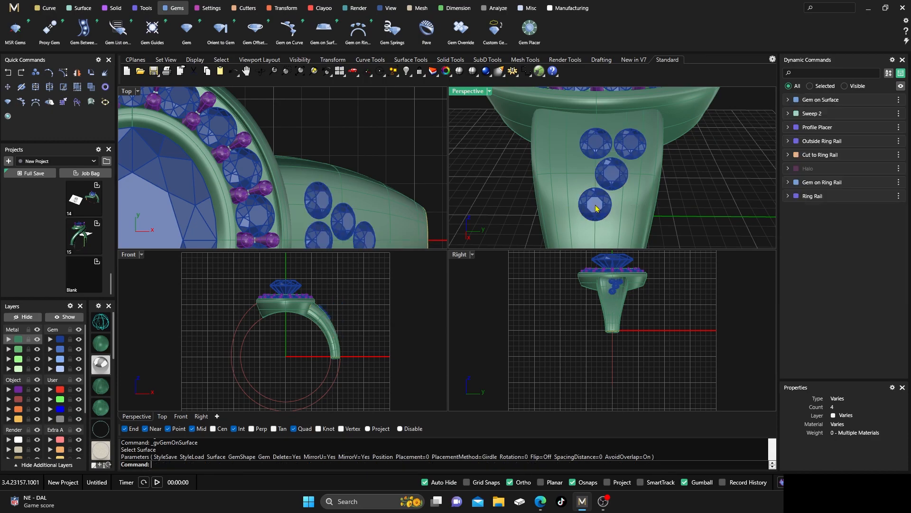
- Mirror the two off-center shank gems to the other side using only the X mirror, with the Y mirror off
left_click(612, 175)
left_click(630, 143, "shift")
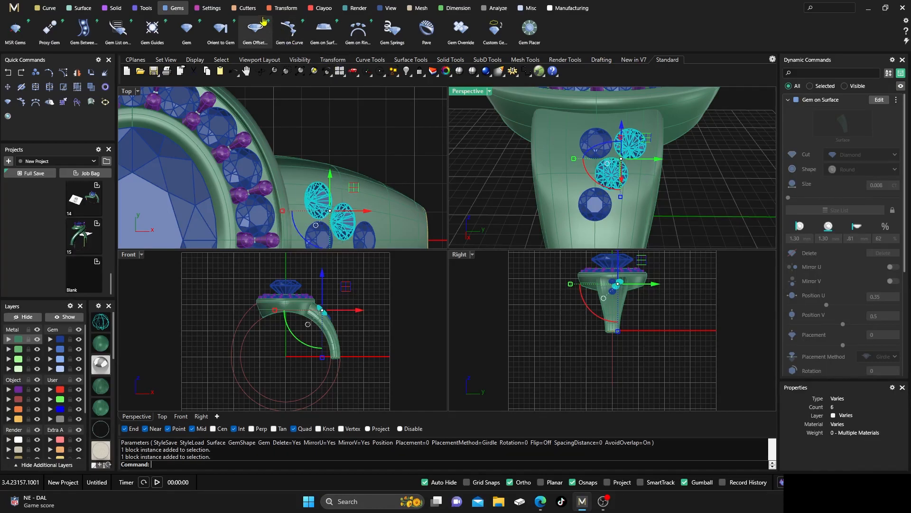
left_click(285, 8)
left_click(143, 31)
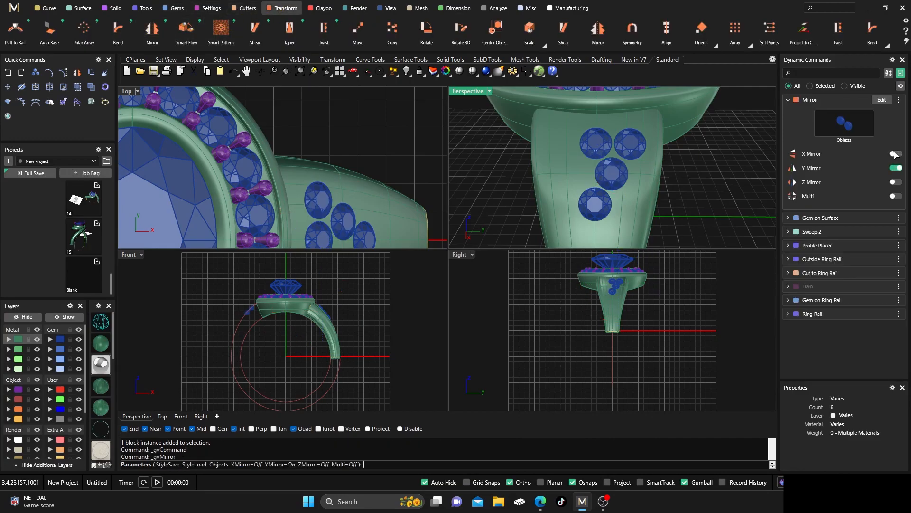
left_click(896, 154)
left_click(895, 168)
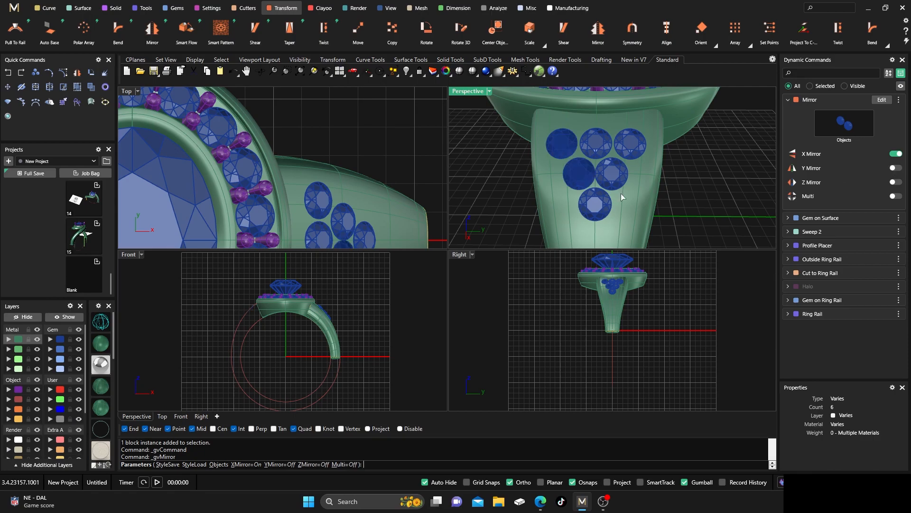
key("Return")
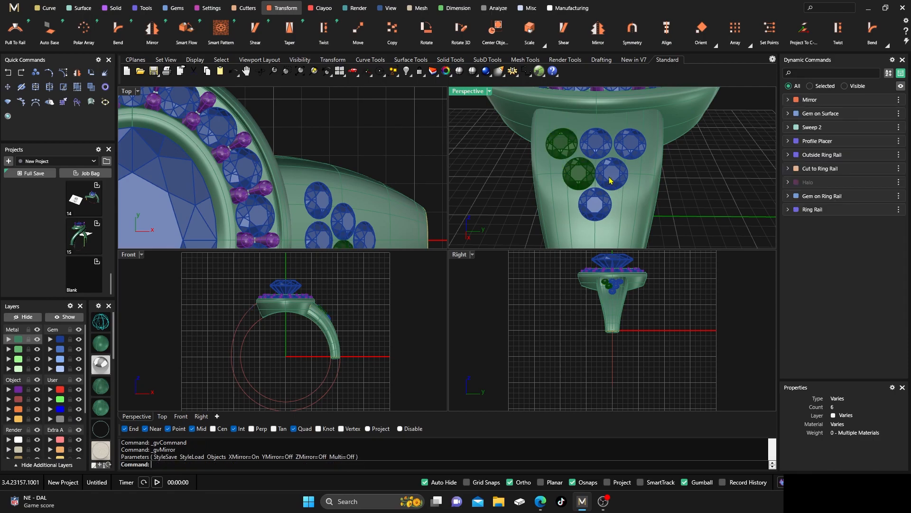
- Edit the Gem on Surface set and move the second-row gem slightly outward to position V 0.55
double_click(612, 178)
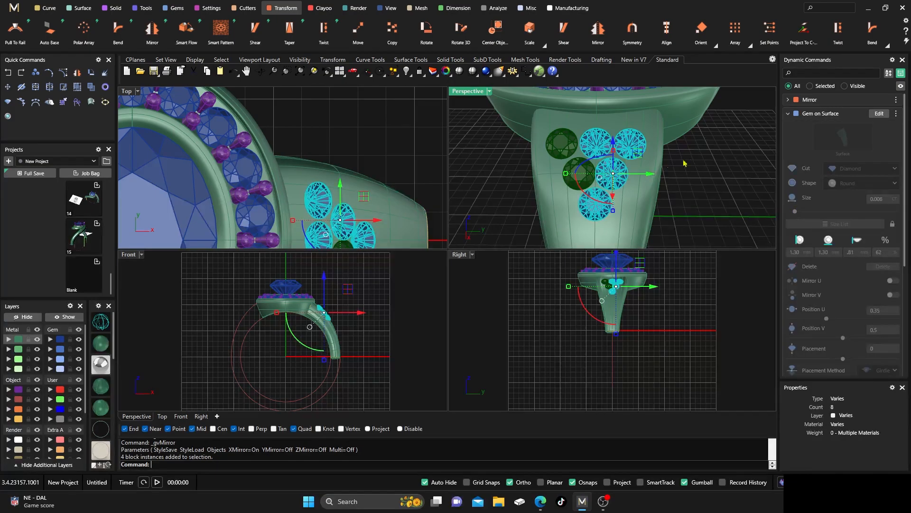
left_click(613, 176)
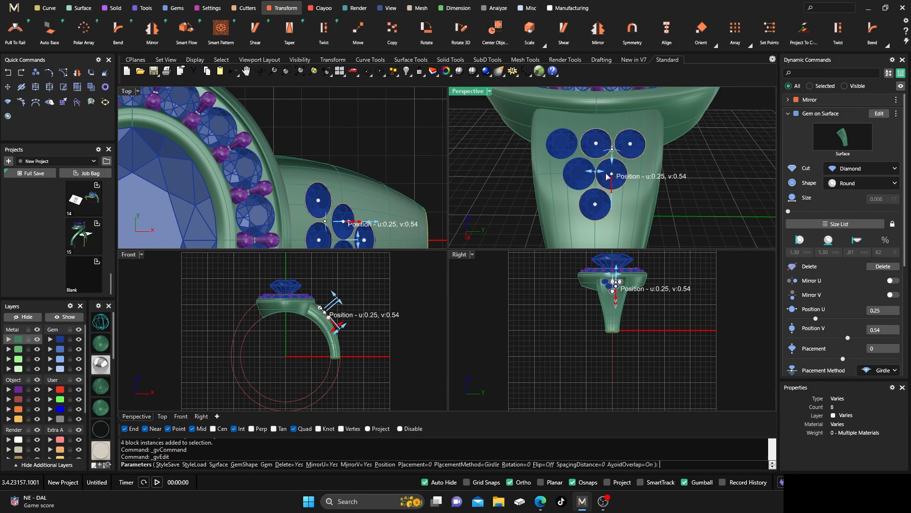
scroll(614, 175, "up", 5)
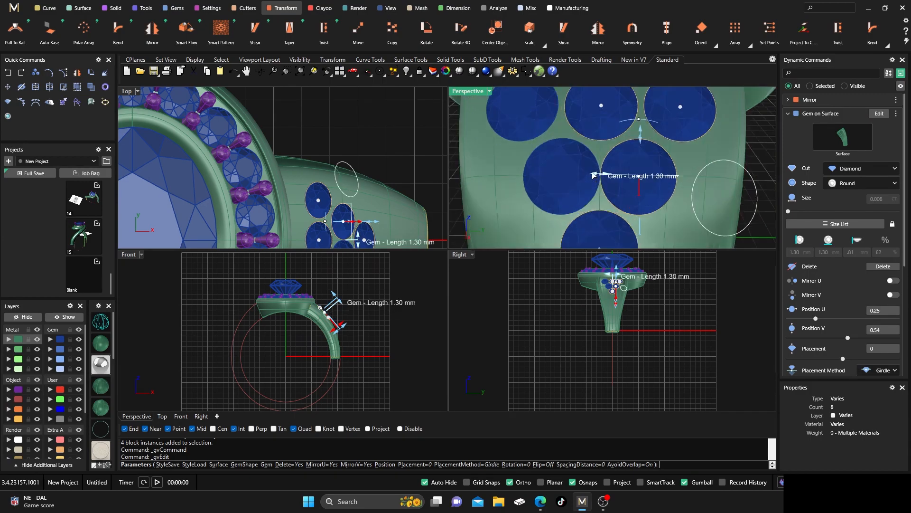
left_click_drag(639, 178, 641, 178)
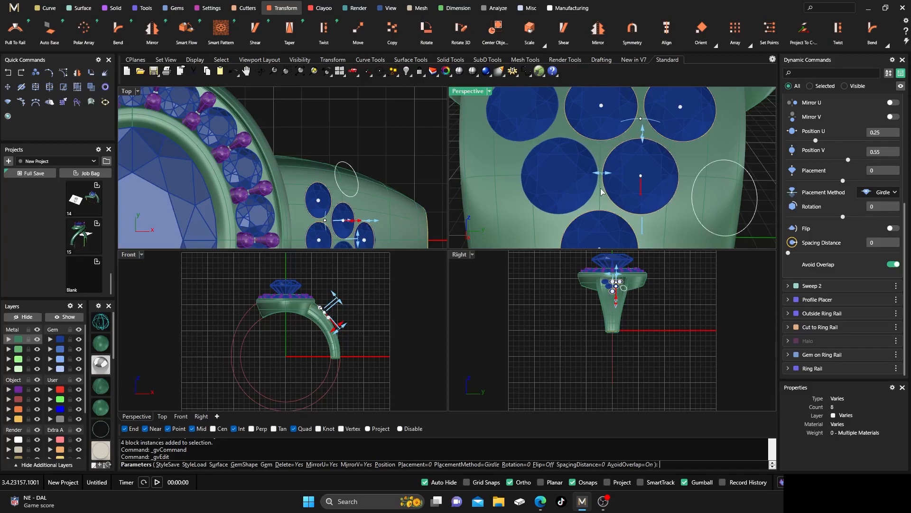
scroll(612, 176, "down", 5)
scroll(607, 184, "up", 4)
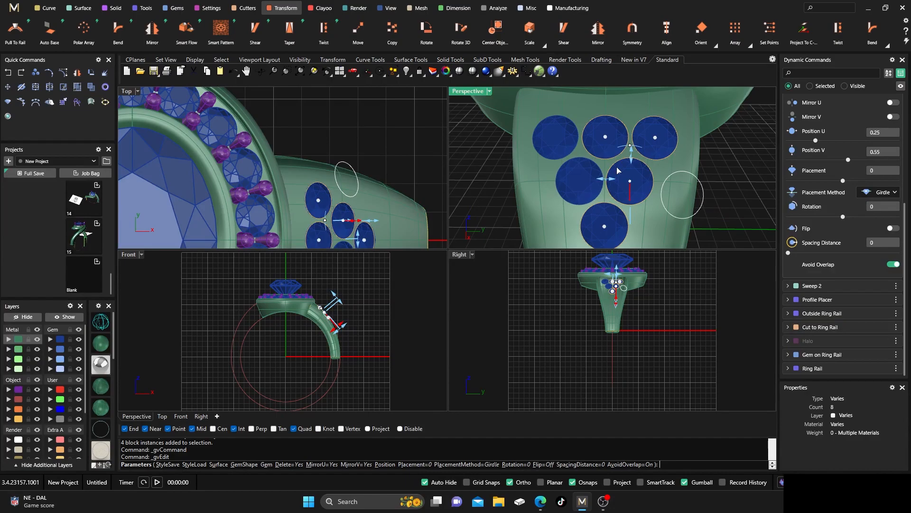
key("Return")
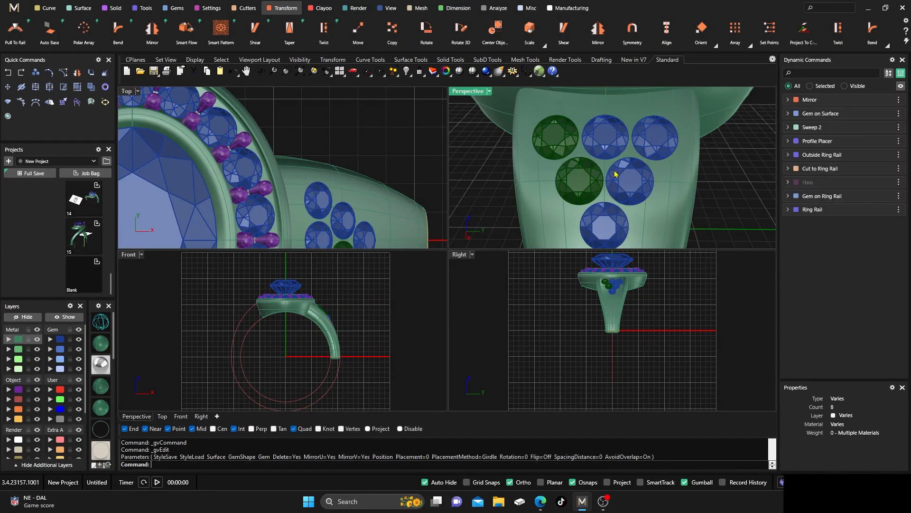
- Assign the two mirrored shank gems to layer Gem 01, select all gems on that layer, and clear the selection
left_click(591, 179)
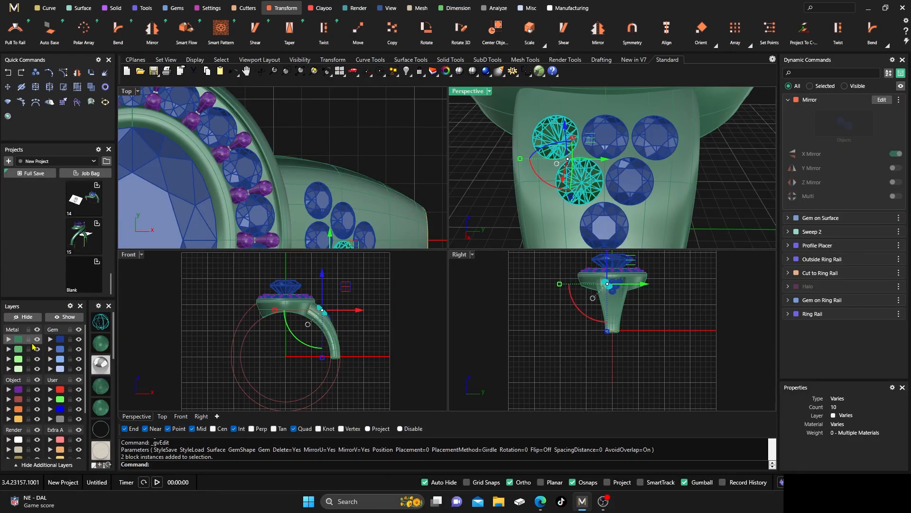
left_click(51, 339)
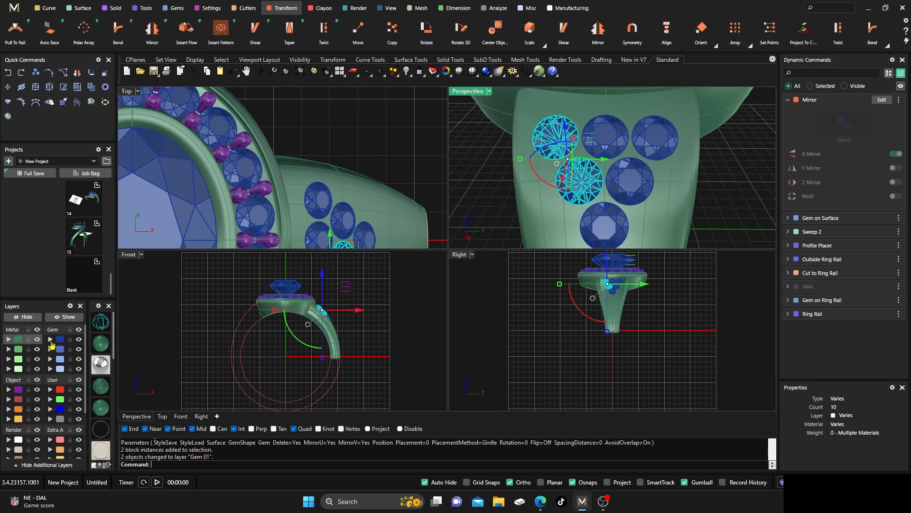
left_click(61, 339)
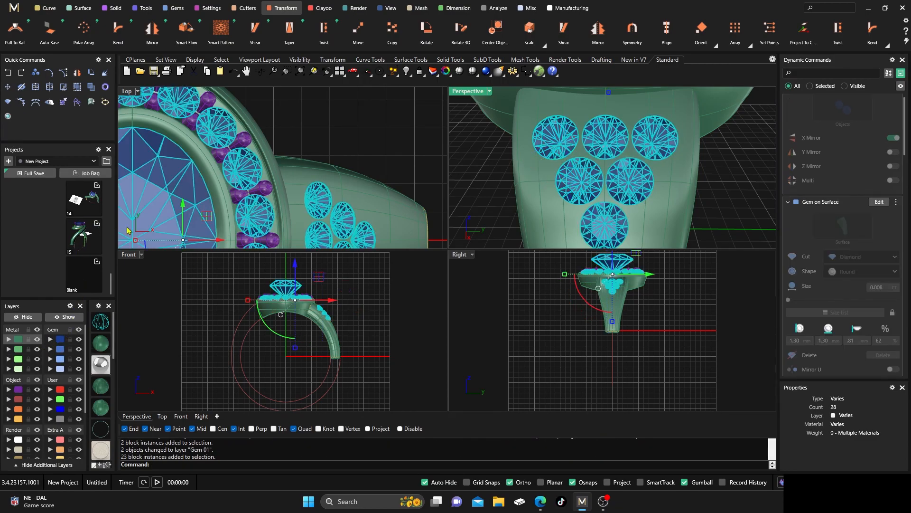
left_click(479, 147)
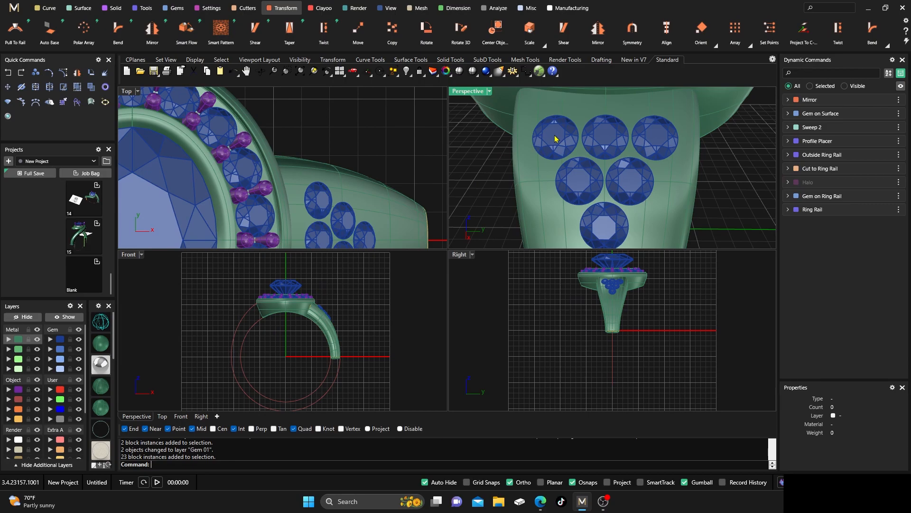
- Examine the layout of the six gems on the shank by selecting them and viewing them from an angle
left_click(556, 139)
left_click(604, 138, "shift")
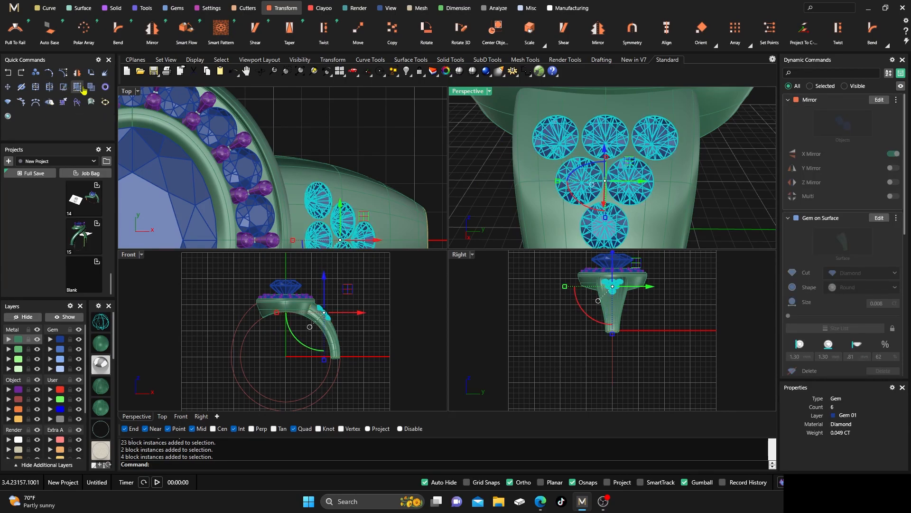
left_click(360, 116)
left_click(552, 140)
left_click(429, 145)
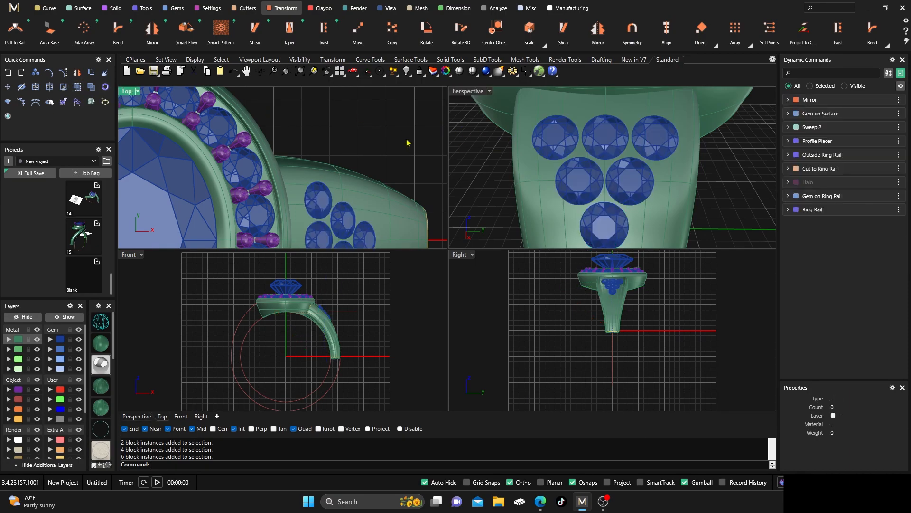
scroll(541, 176, "down", 5)
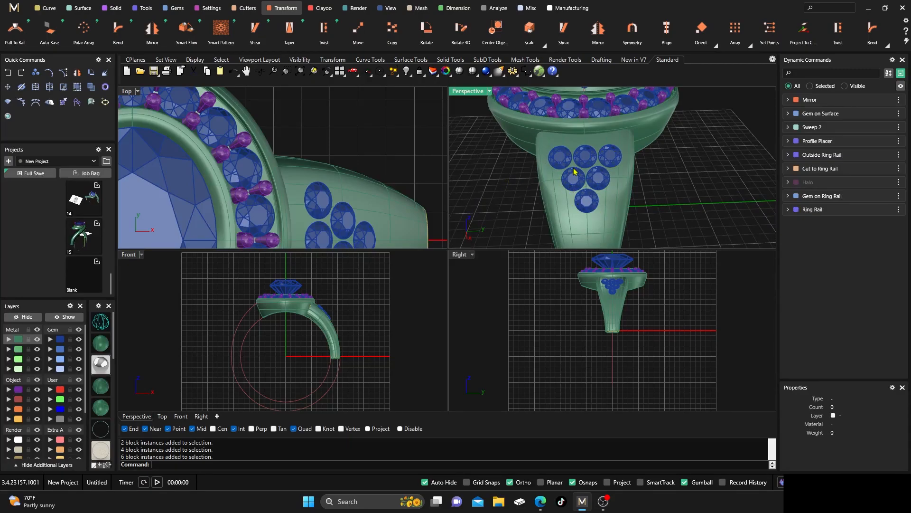
right_click_drag(561, 169, 594, 164)
scroll(593, 164, "up", 5)
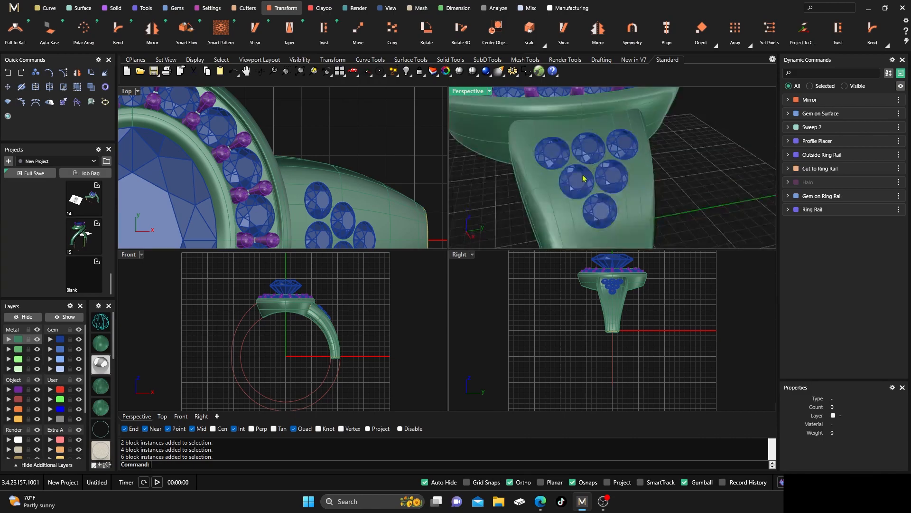
scroll(391, 164, "down", 2)
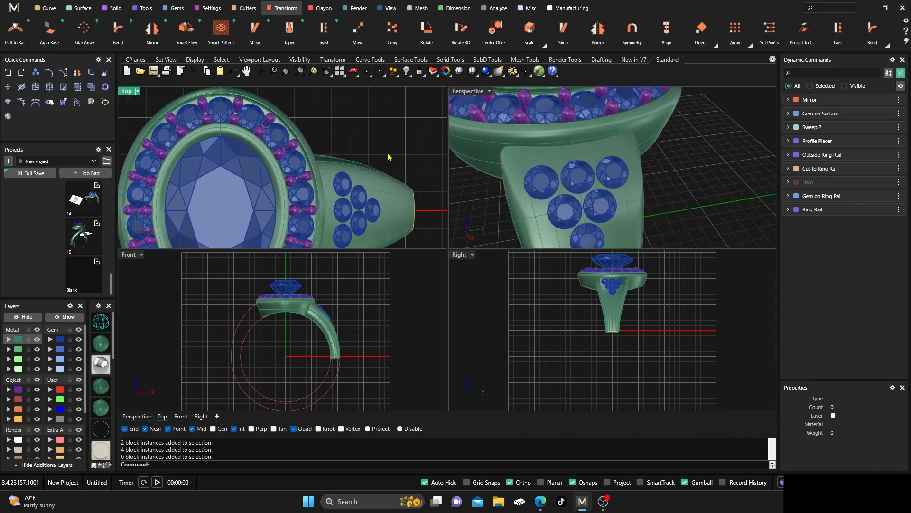
left_click(46, 8)
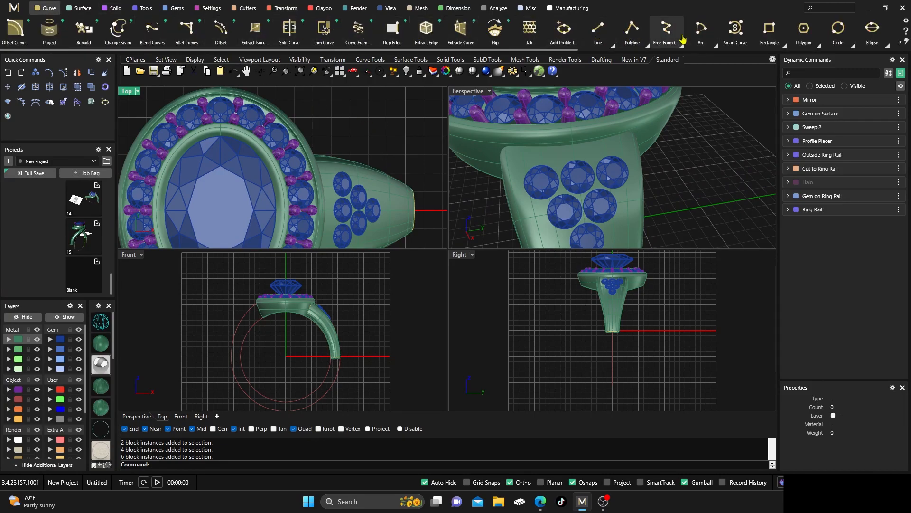
left_click(714, 46)
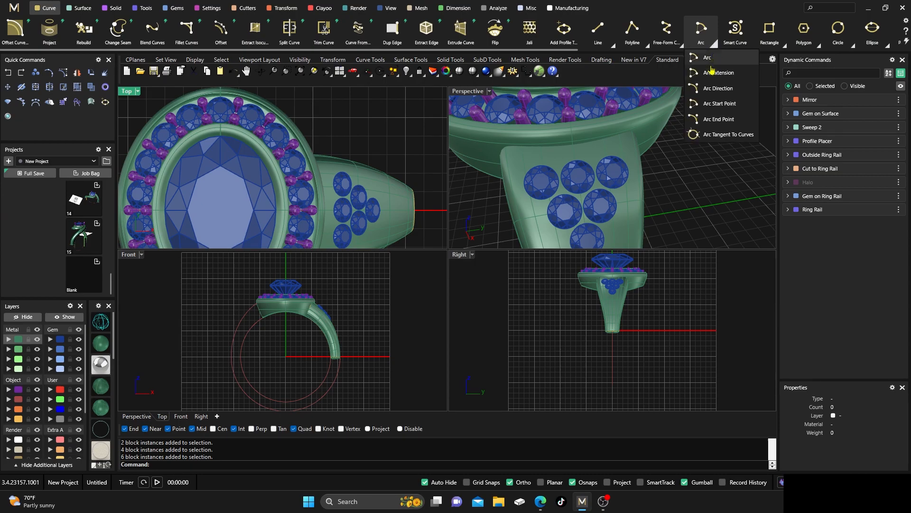
left_click(710, 91)
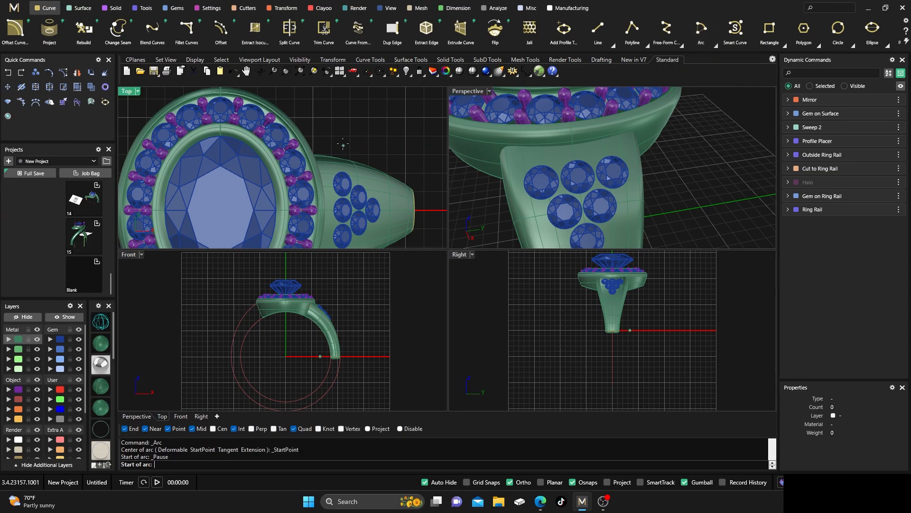
scroll(343, 145, "down", 3)
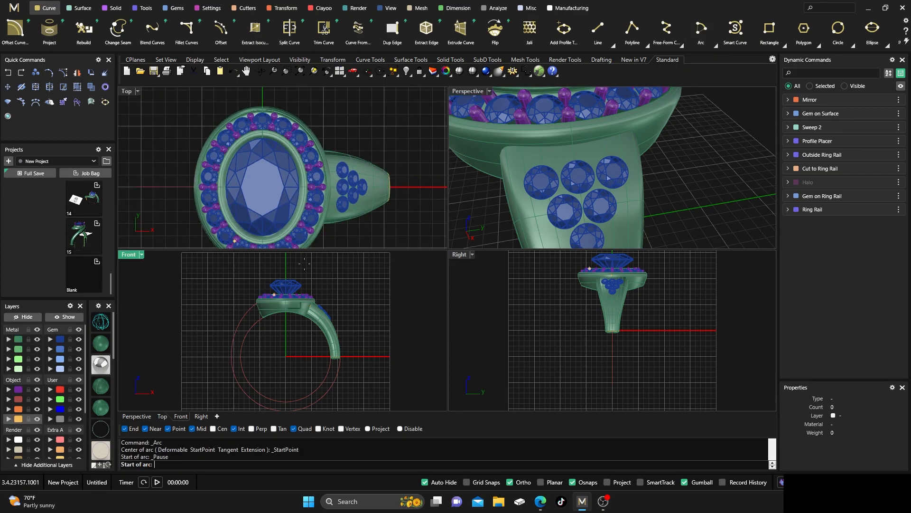
left_click(331, 230)
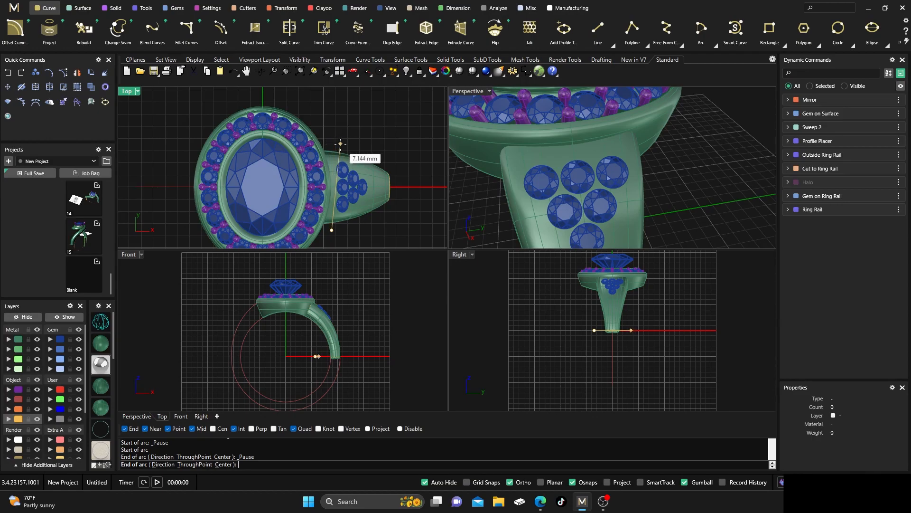
scroll(334, 146, "up", 3)
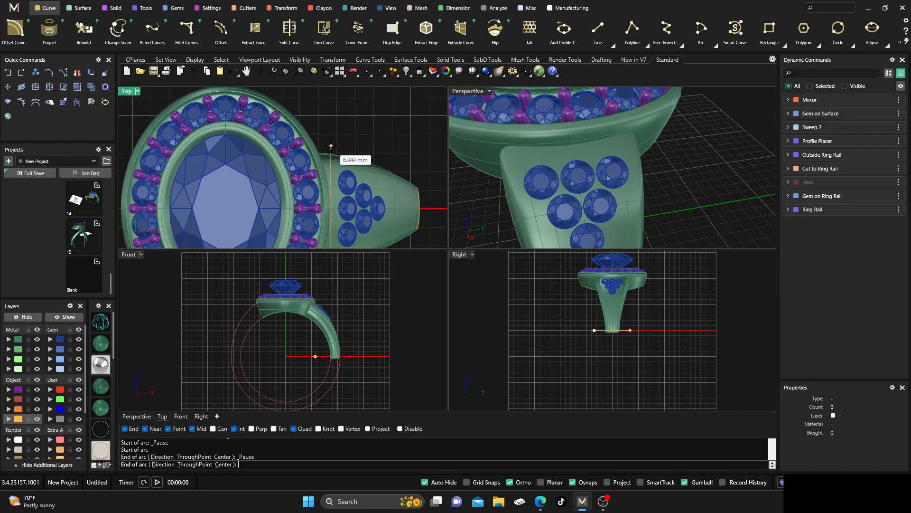
left_click(330, 146)
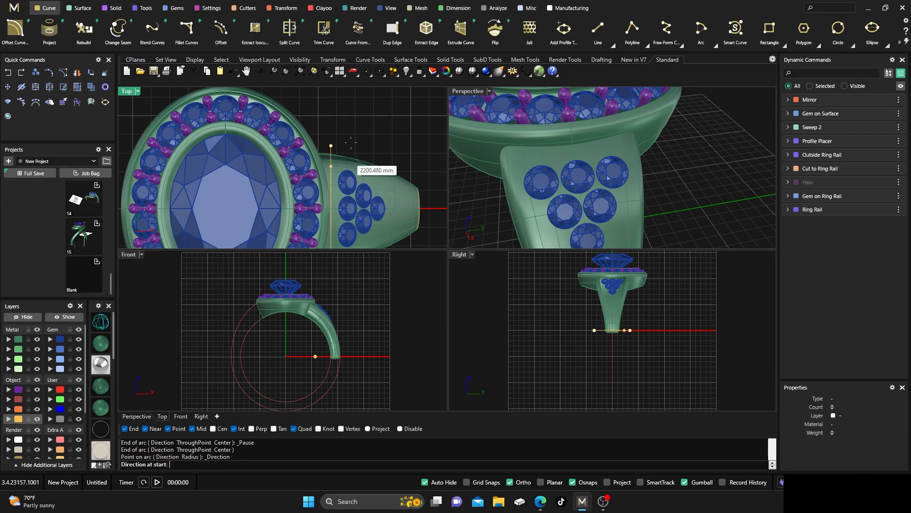
key("Escape")
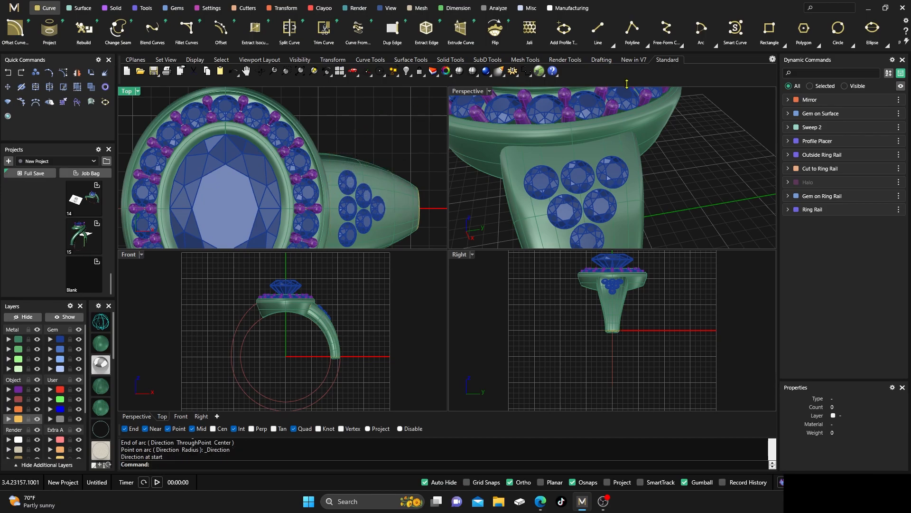
- With object snaps and Ortho off, draw a shallow Arc Direction curve across the shank between the halo and the gems in the top view
left_click(713, 45)
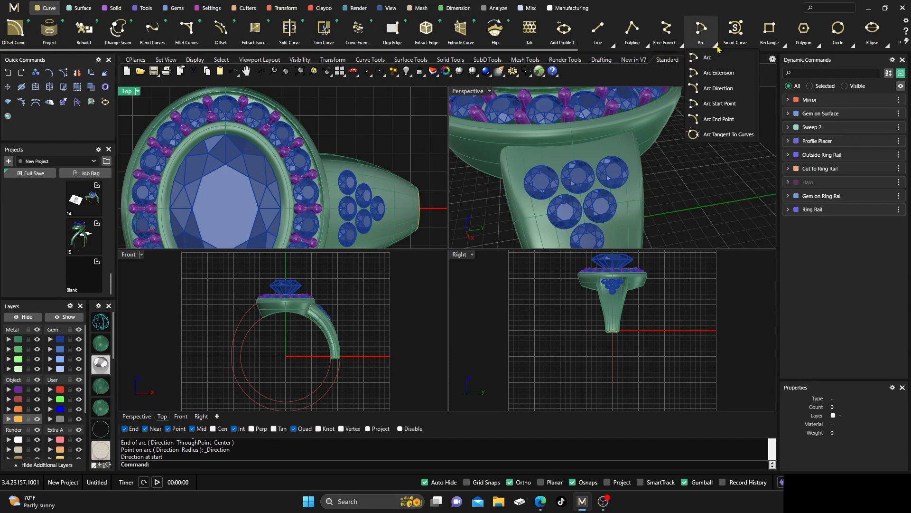
left_click(715, 87)
scroll(397, 131, "down", 2)
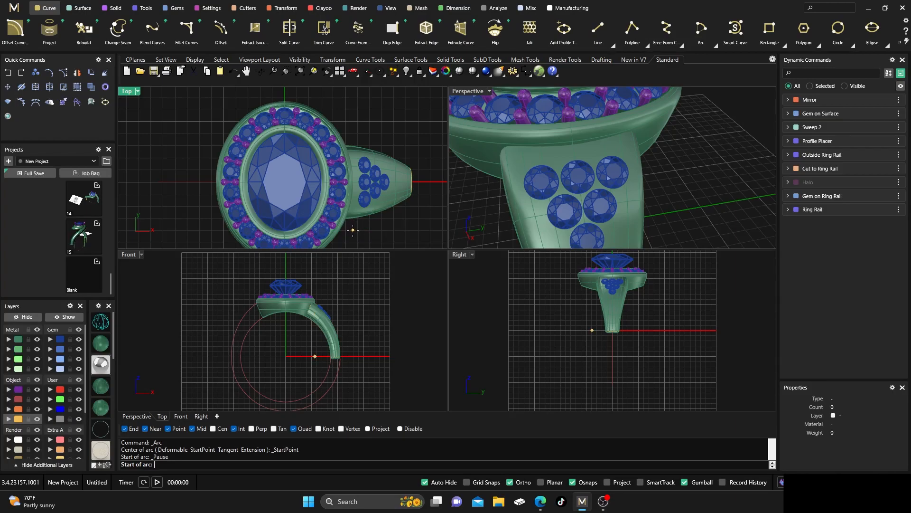
left_click(573, 482)
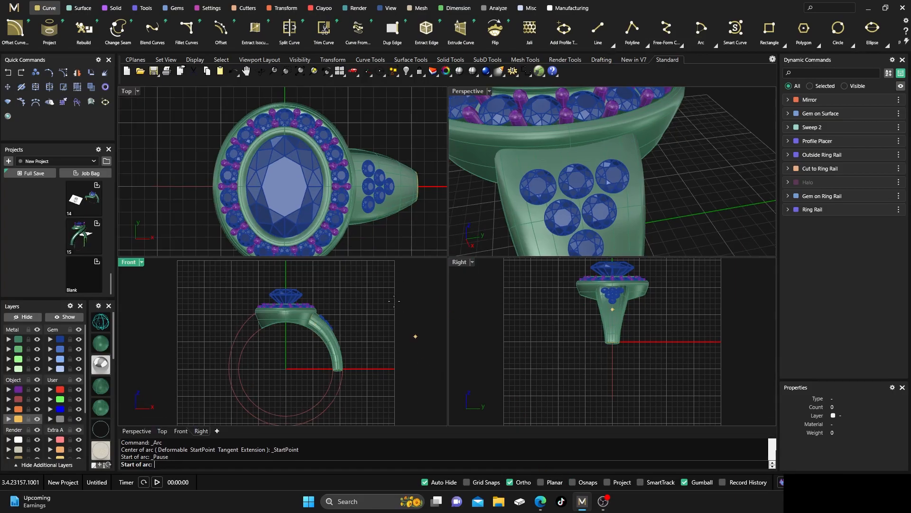
left_click(357, 234)
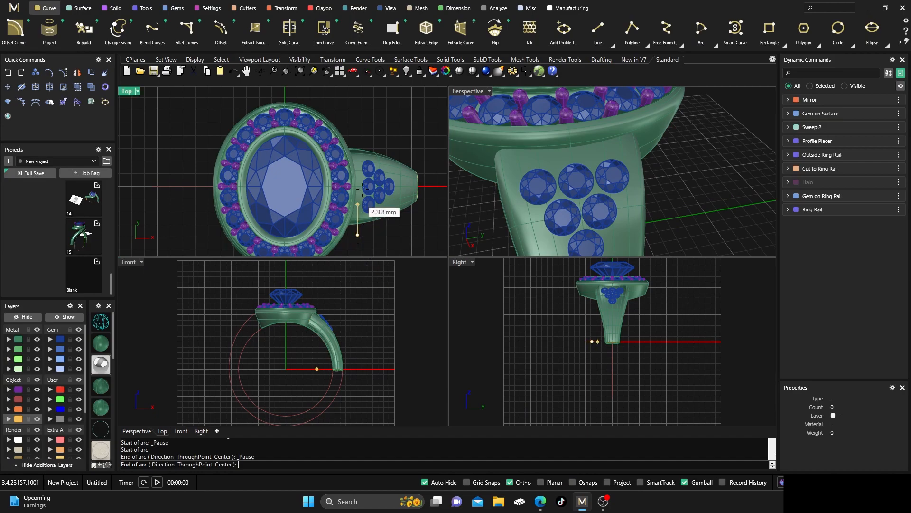
left_click(356, 136)
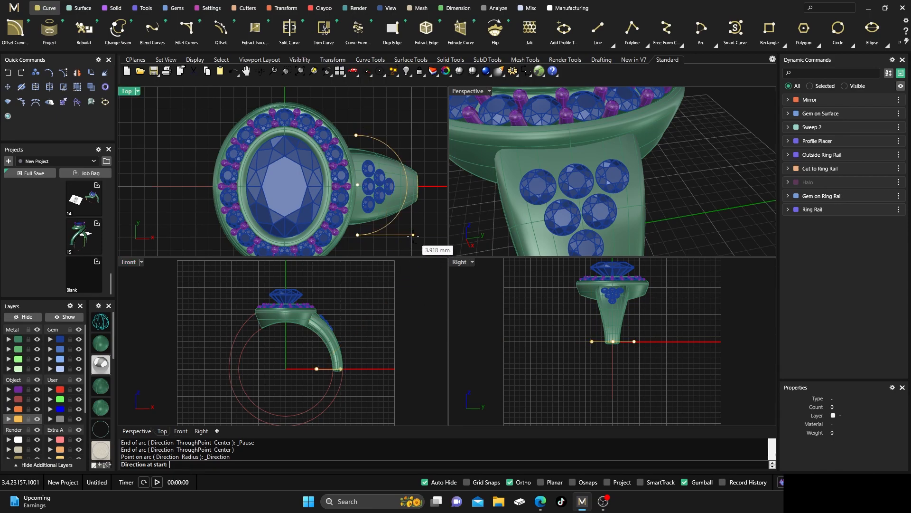
left_click(511, 484)
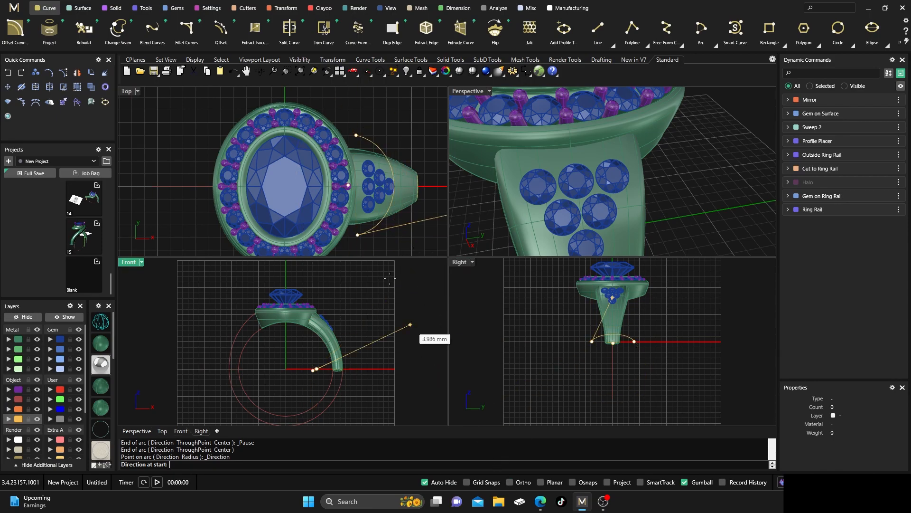
scroll(378, 134, "up", 3)
left_click(379, 133)
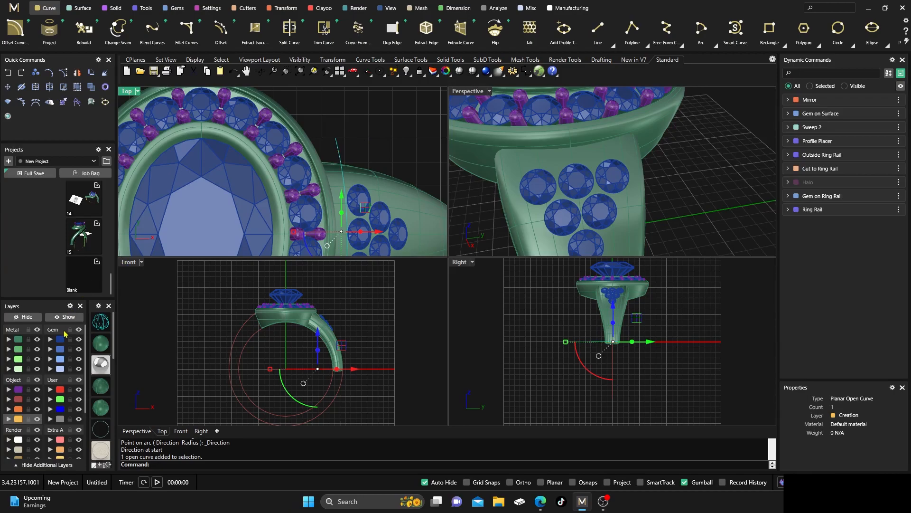
- Show the top view in wireframe and move the arc slightly closer to the halo
left_click(101, 323)
left_click_drag(381, 232, 373, 234)
left_click(373, 140)
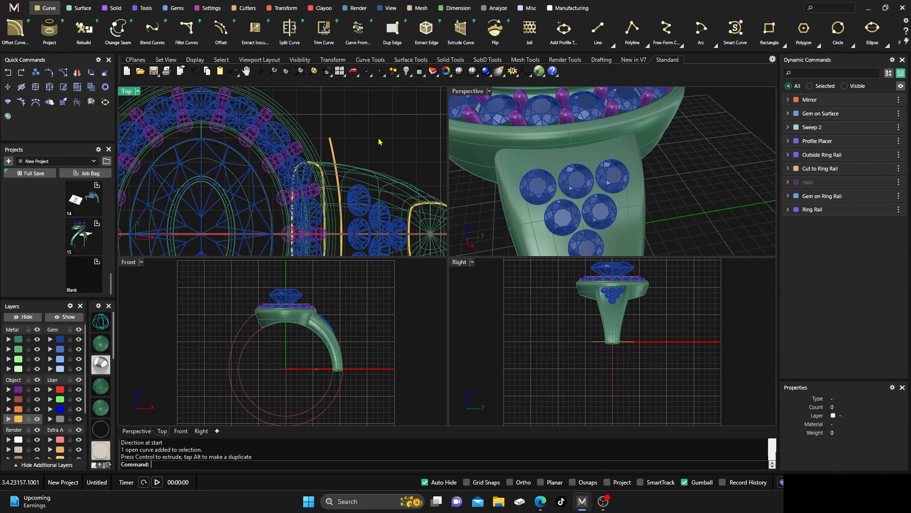
- Project the arc between the halo and the gems onto the shank, with the direction set to ProjectToTop
scroll(378, 137, "down", 3)
scroll(361, 150, "up", 3)
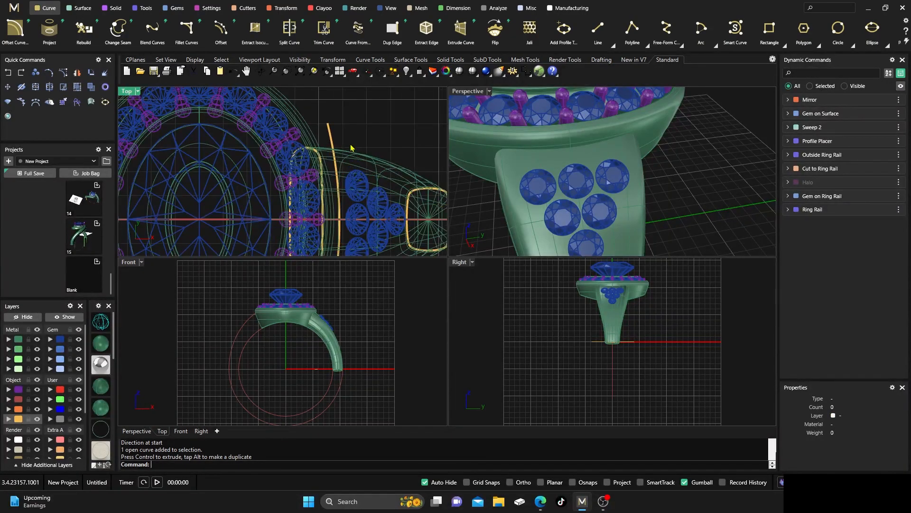
left_click(50, 30)
left_click(331, 140)
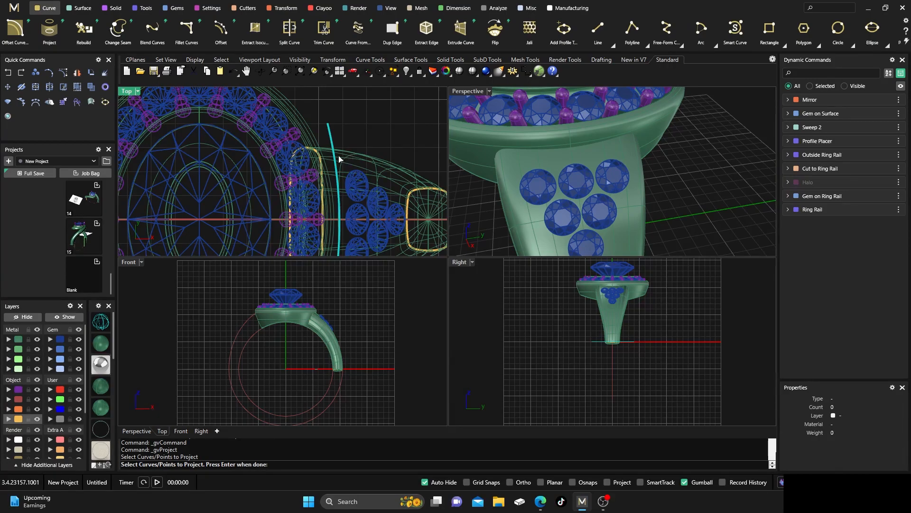
key("Return")
left_click(349, 162)
key("Return")
key("Return")
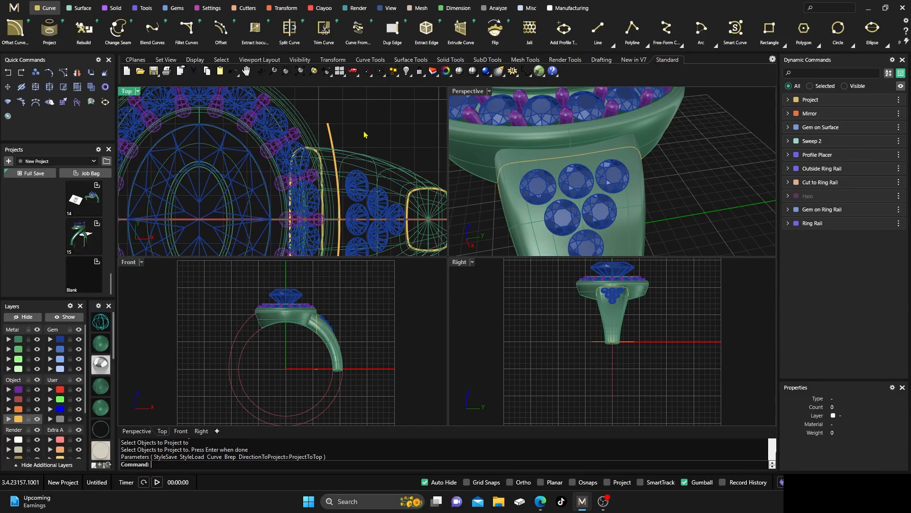
- Extract an isocurve from the shank surface beside the gems at U 0.29, V 0.64, with an angle of 60
double_click(468, 91)
scroll(529, 189, "down", 3)
right_click_drag(543, 213, 513, 229)
scroll(454, 293, "up", 3)
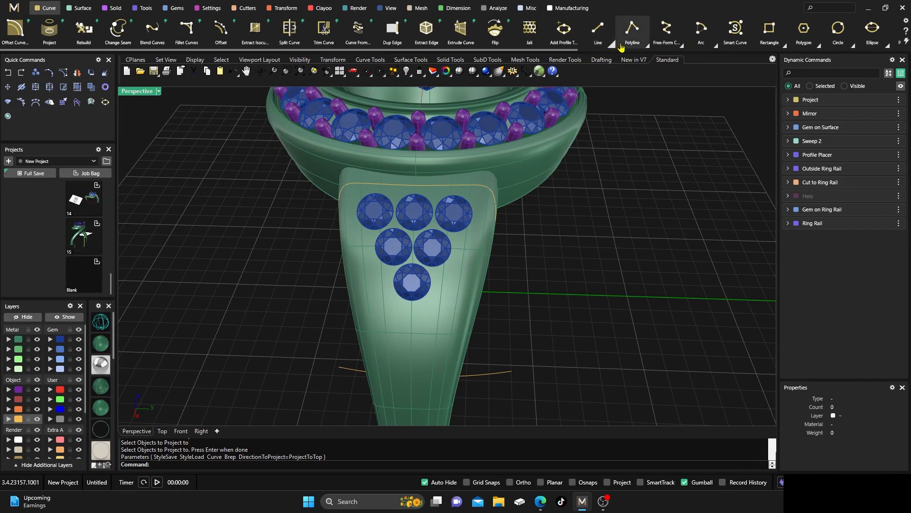
left_click(649, 48)
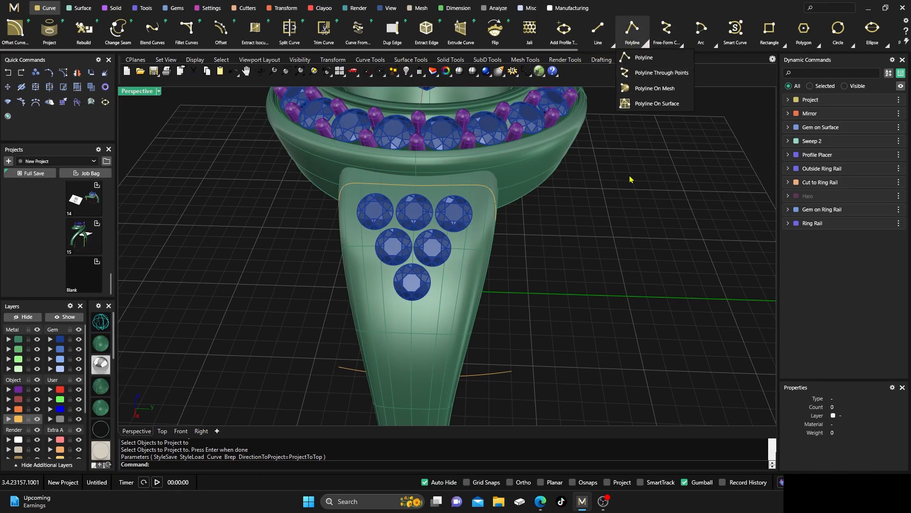
left_click(633, 161)
left_click(255, 31)
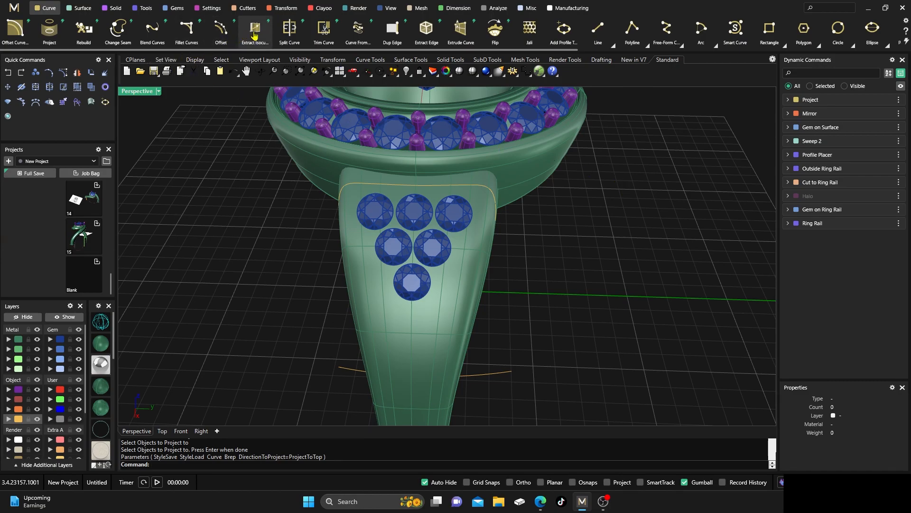
left_click(453, 264)
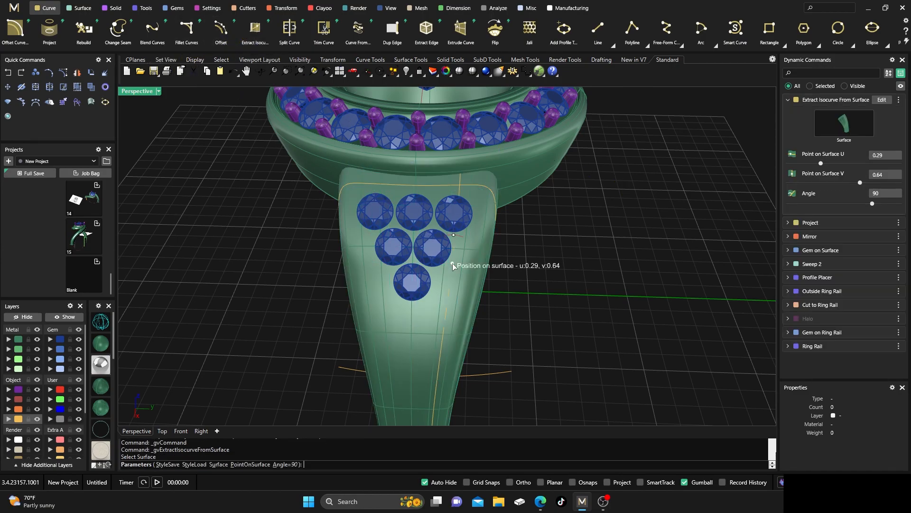
left_click_drag(452, 235, 452, 264)
mouse_move(468, 238)
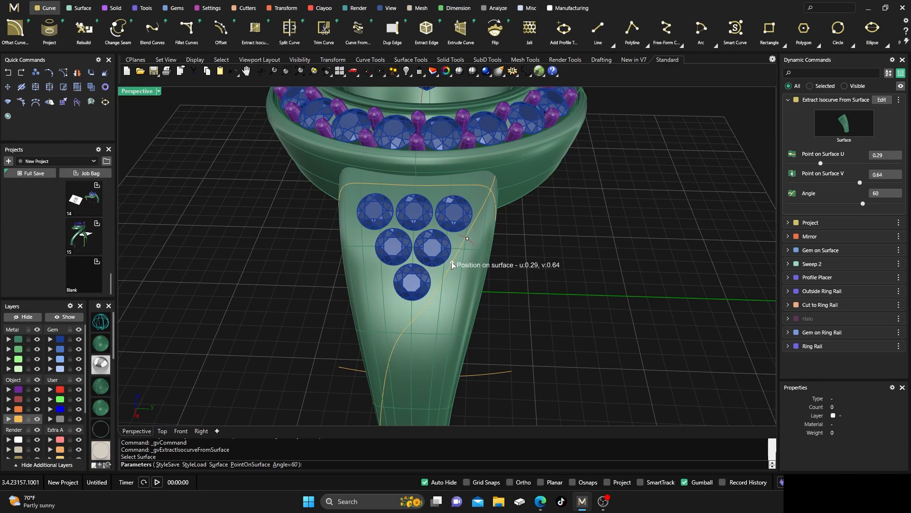
right_click_drag(451, 273, 461, 280)
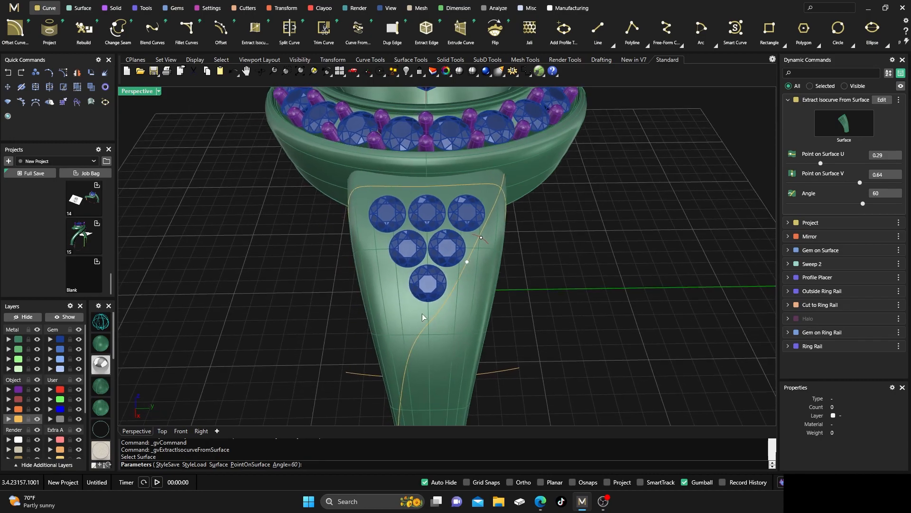
key("Return")
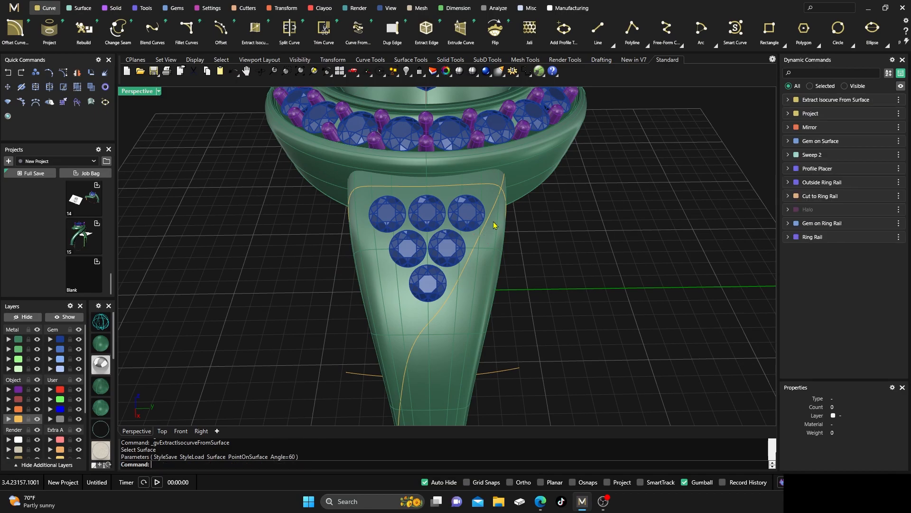
- Mirror the extracted isocurve to the other side of the shank gems with only X Mirror enabled
left_click(477, 248)
left_click(503, 269)
left_click(288, 8)
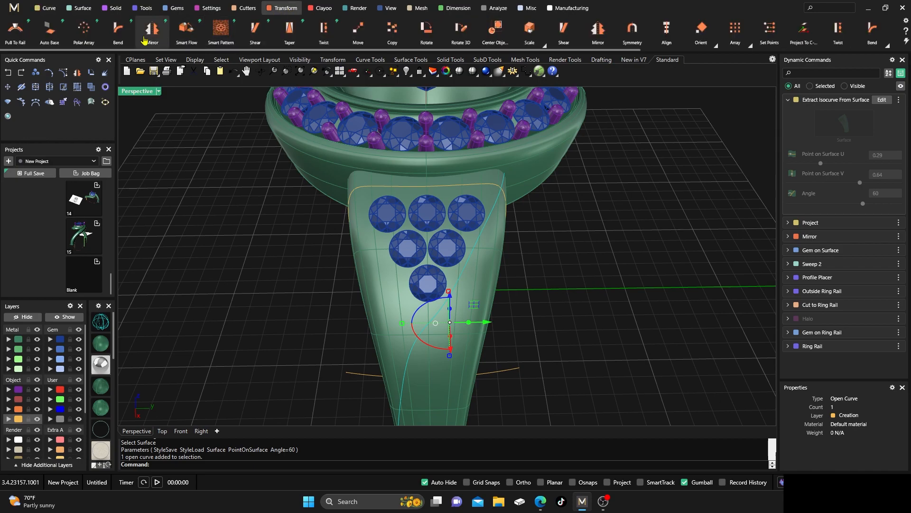
left_click(152, 29)
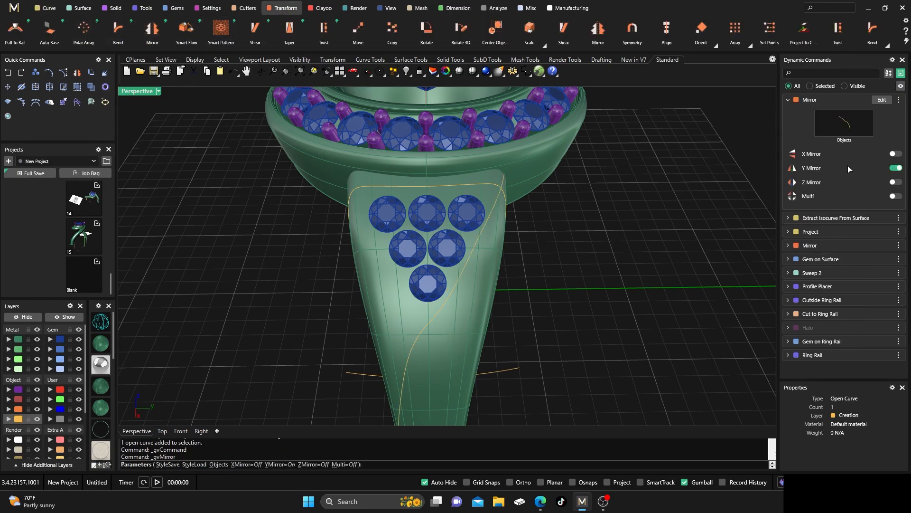
left_click(895, 153)
left_click(895, 168)
key("Return")
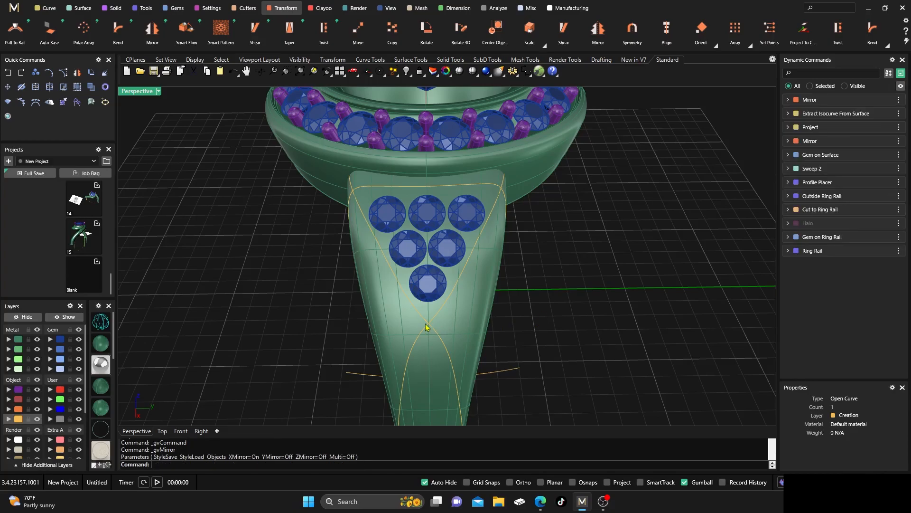
- Hide the ring's metal layer and assign the projected curve and both isocurves to layer User 01
right_click_drag(320, 303, 309, 299)
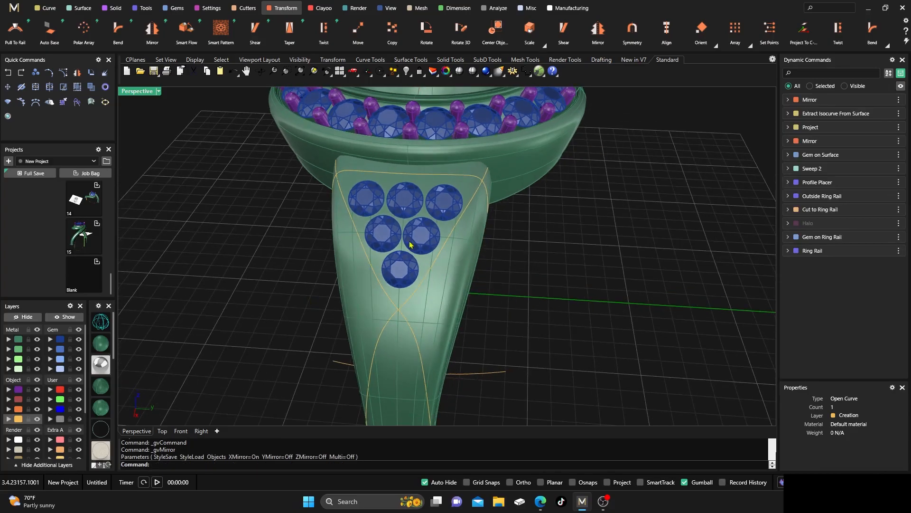
left_click(37, 339)
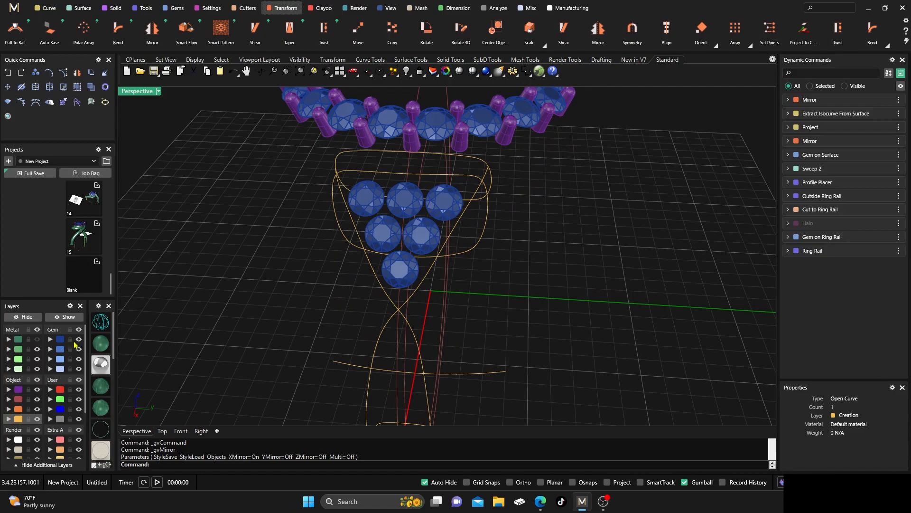
right_click_drag(222, 278, 260, 283)
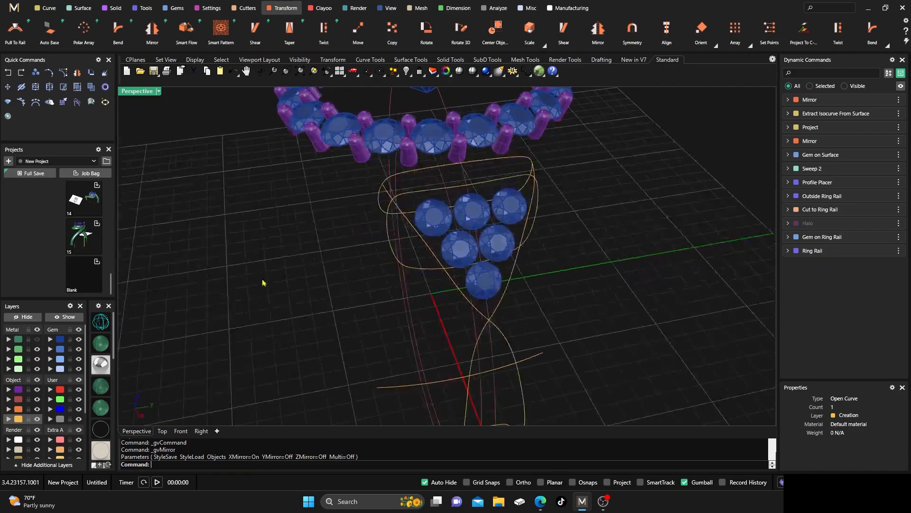
left_click(387, 238, "shift")
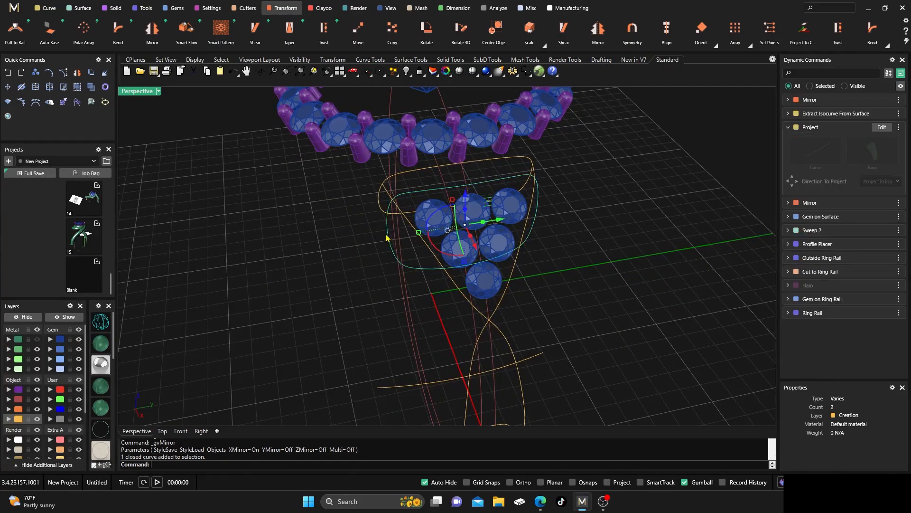
left_click(457, 293, "shift")
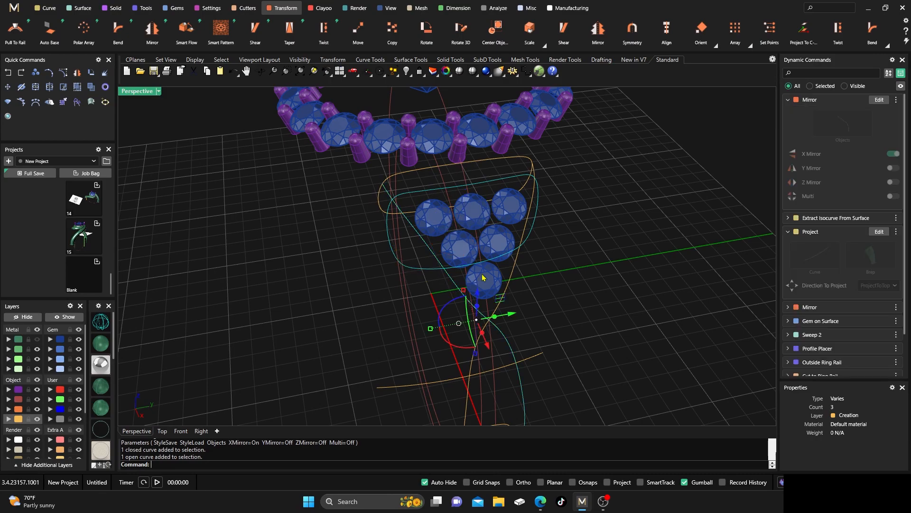
left_click(516, 268, "shift")
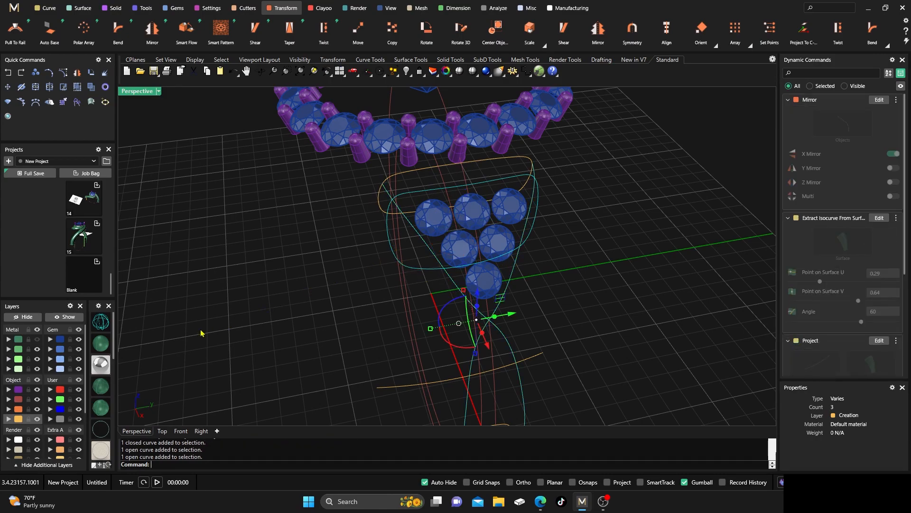
left_click(49, 389)
left_click(249, 302)
right_click_drag(249, 302, 234, 270)
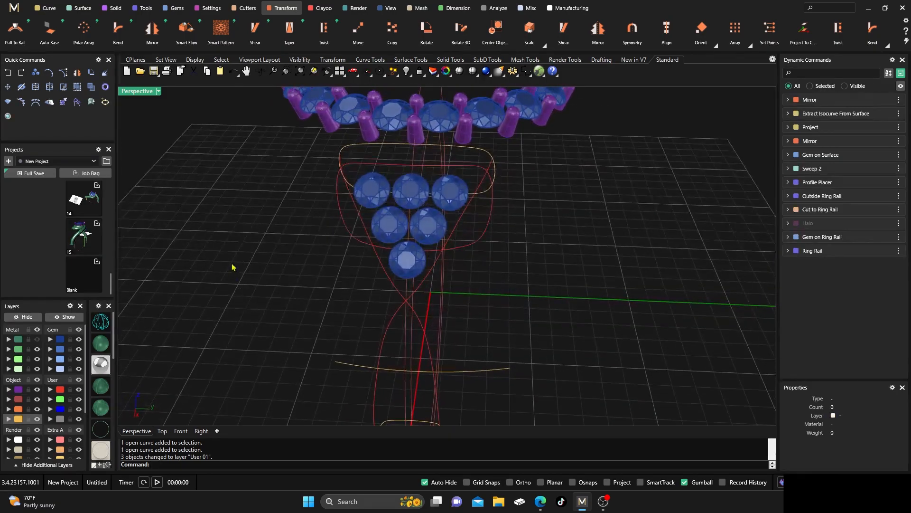
- Using all User 01 curves as cutters, trim away the isocurve ends above the projected curve and that curve's portion outside the isocurves
left_click(60, 389)
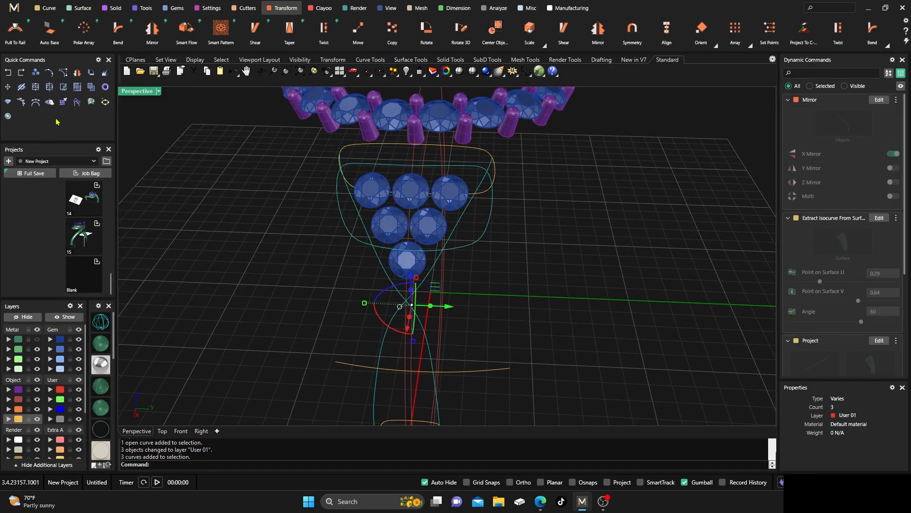
left_click(63, 88)
right_click_drag(323, 213, 361, 236)
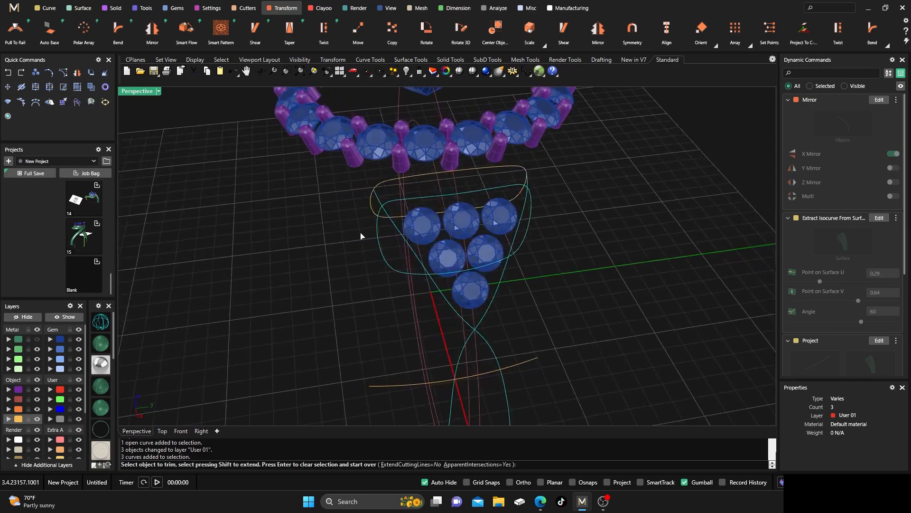
left_click(380, 200)
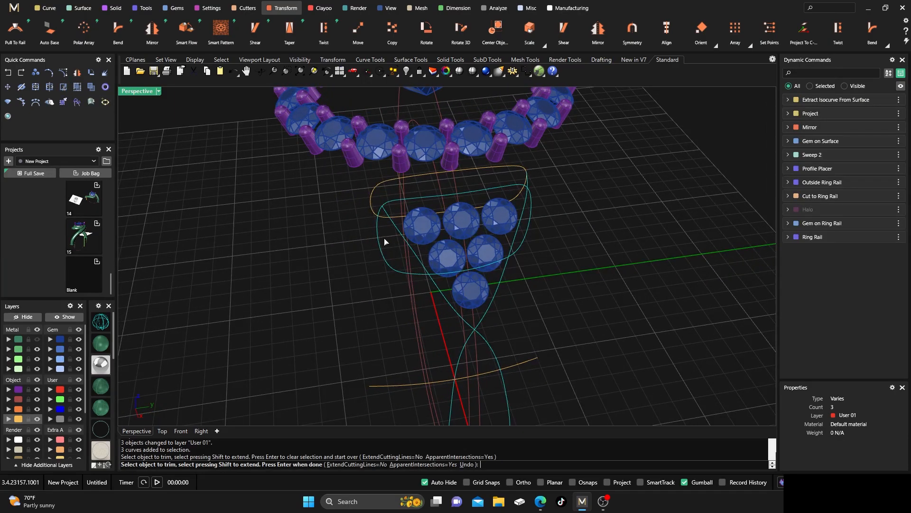
left_click(378, 244)
right_click_drag(394, 283, 344, 217)
left_click(373, 211)
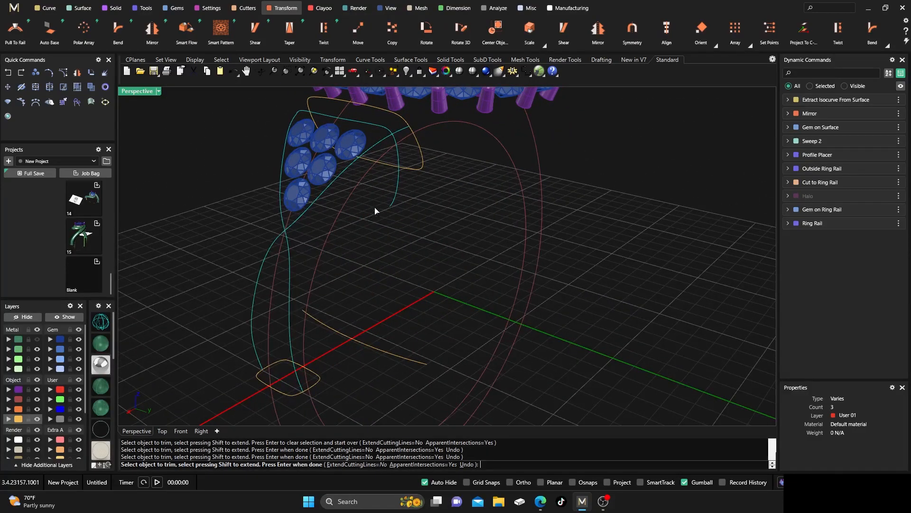
left_click(395, 196)
left_click_drag(375, 227, 411, 197)
left_click(397, 132)
- Trim off both isocurve tails below their crossing point so a triangular outline surrounds the six gems
right_click_drag(404, 183, 430, 190)
left_click(329, 269)
left_click(311, 263)
mouse_move(321, 280)
right_mouse_down()
mouse_move(350, 285)
mouse_move(313, 289)
right_mouse_up()
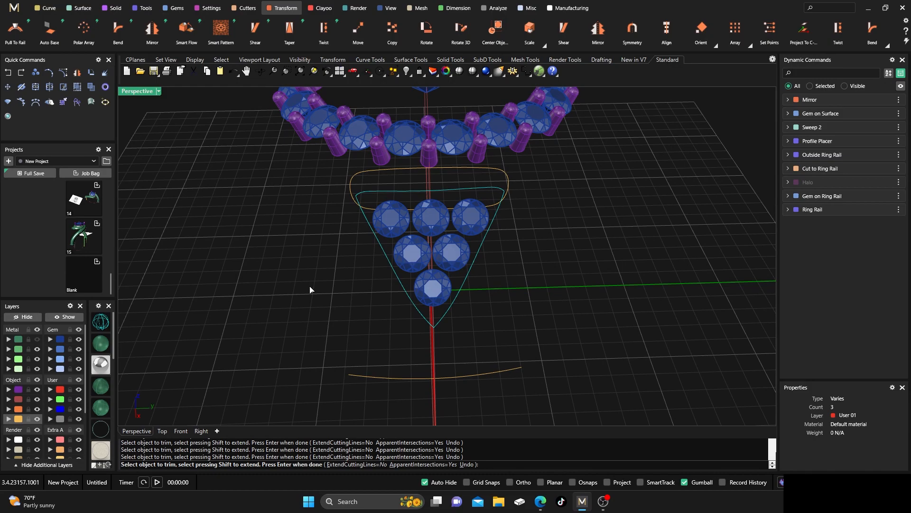
key("Return")
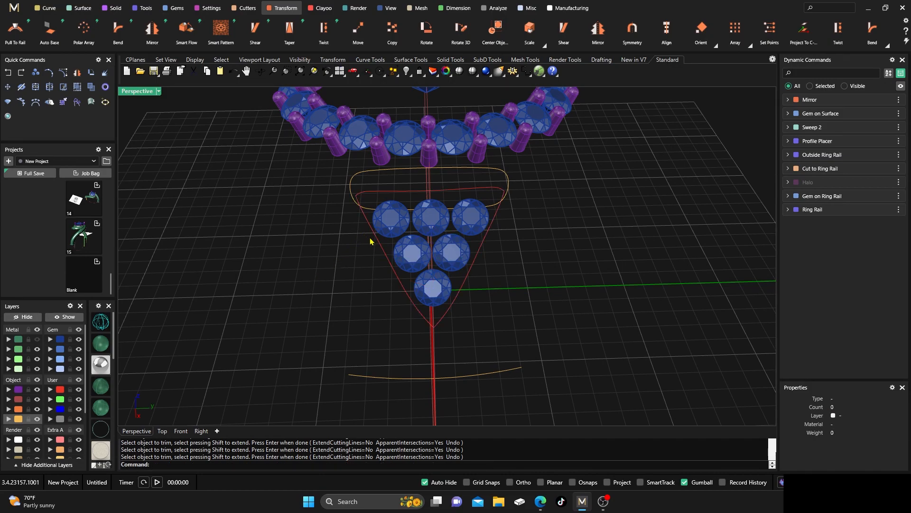
- Select all curves on layer User 01 and join them into one closed outline
left_click(382, 257)
key("Escape")
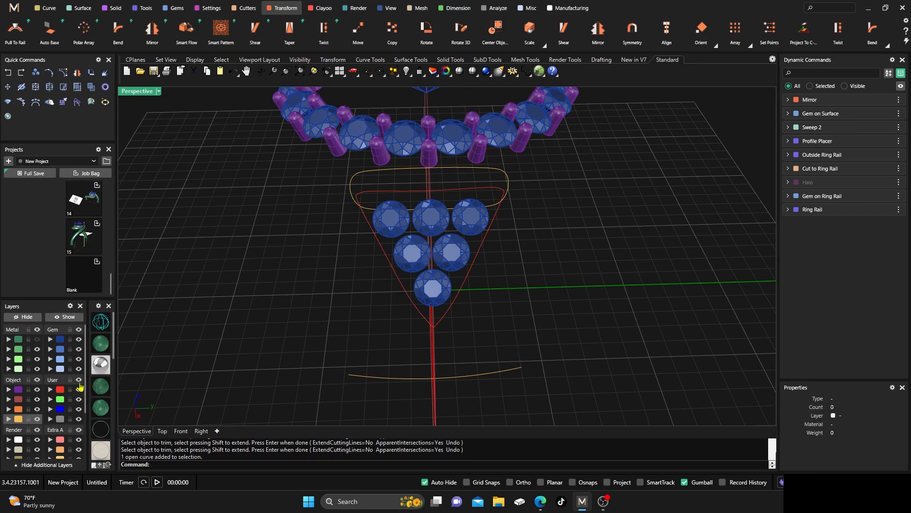
left_click(60, 390)
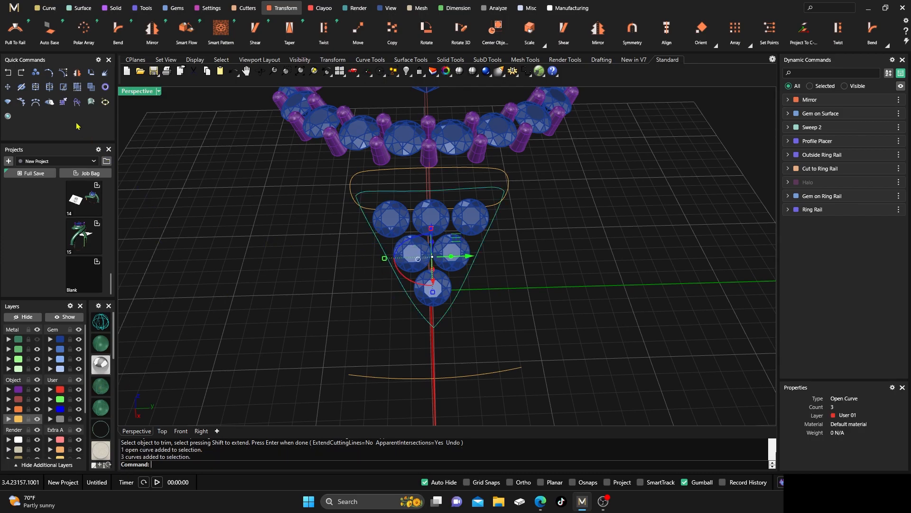
left_click(50, 88)
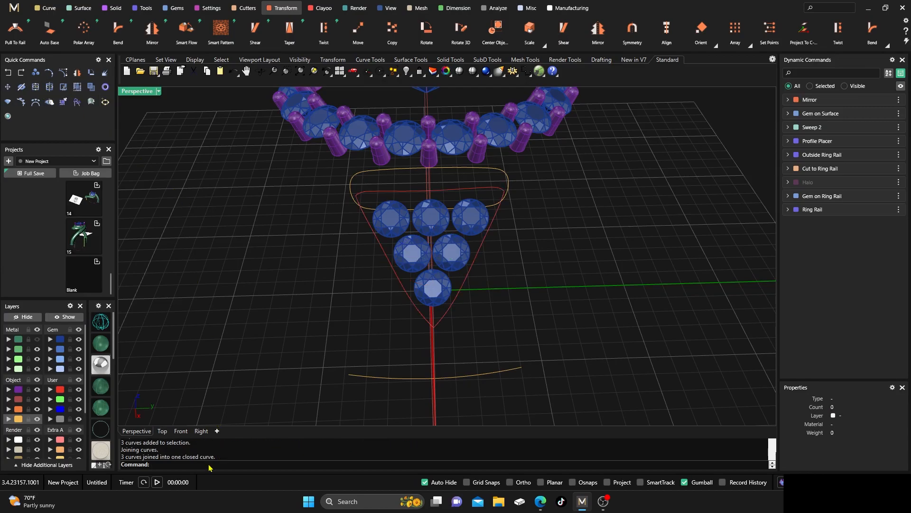
- Draw a circle of about 0.875 mm radius around one upper corner gem, tangent to the outline's upper edge and adjacent side
left_click(48, 9)
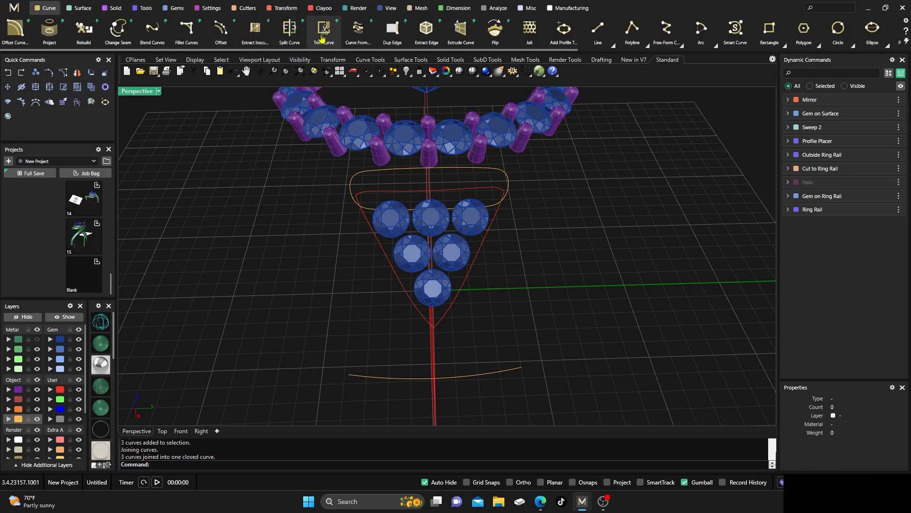
left_click(852, 46)
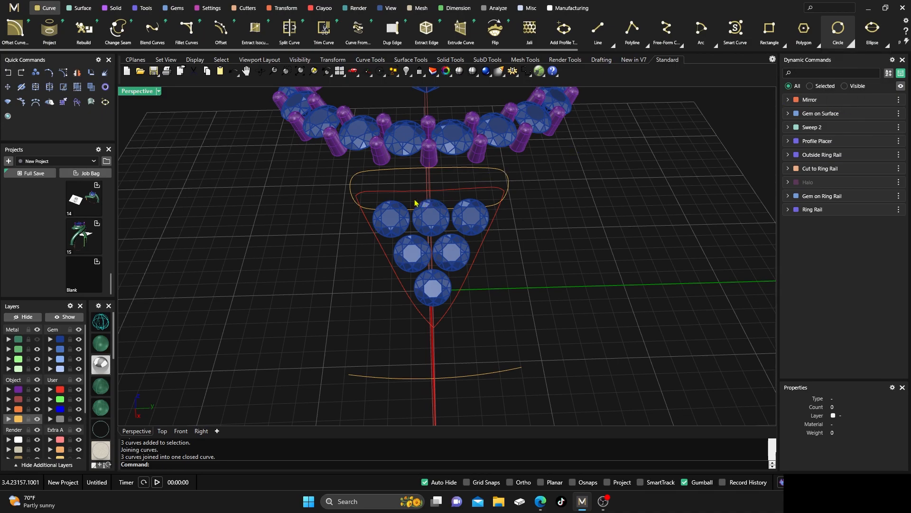
left_click(396, 192)
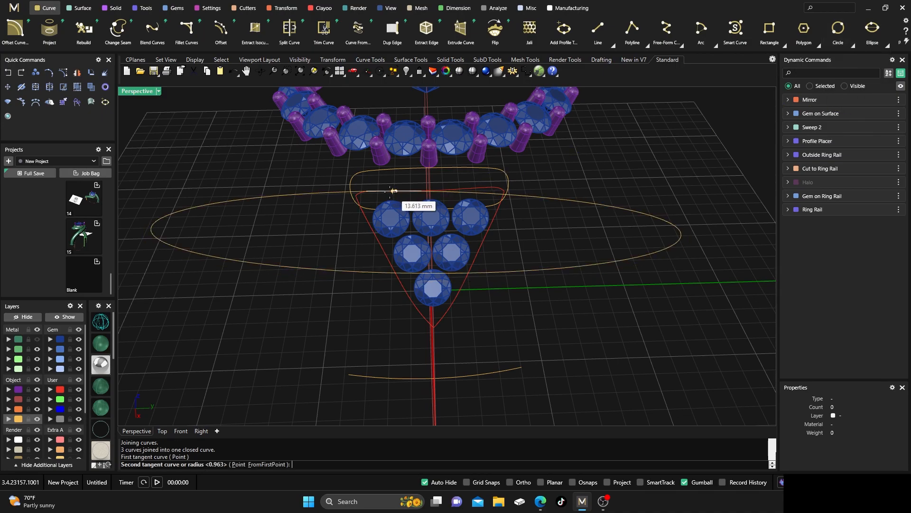
left_click(371, 226)
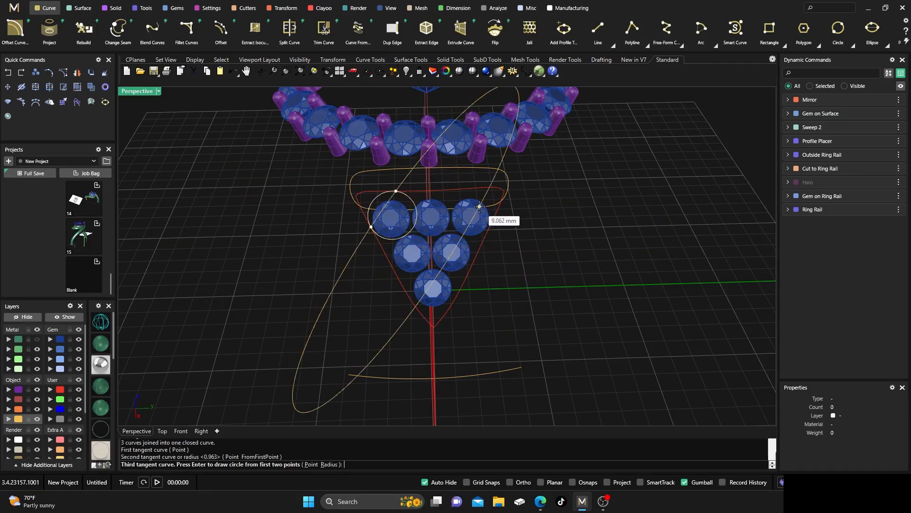
left_click(445, 208)
- Draw a circle of about 0.945 mm radius around the other upper corner gem, tangent to the outline's upper edge and adjacent side
right_click(539, 192)
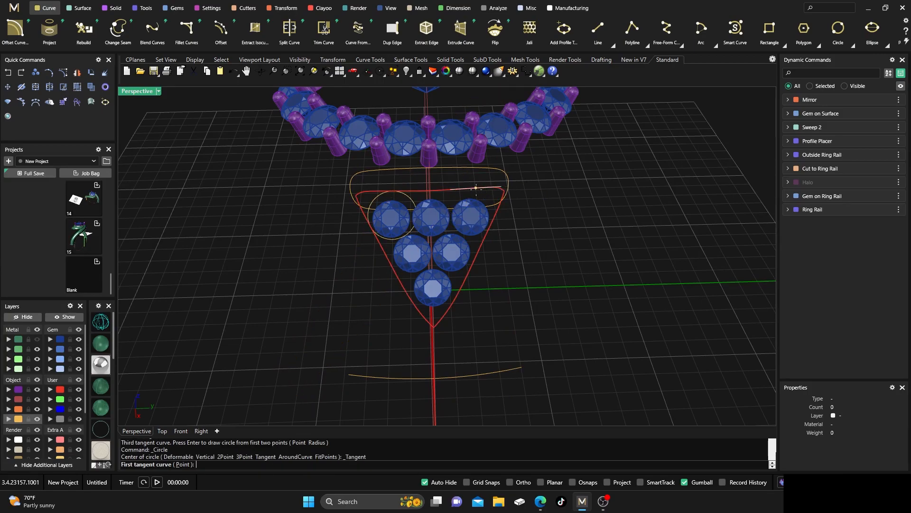
left_click(471, 189)
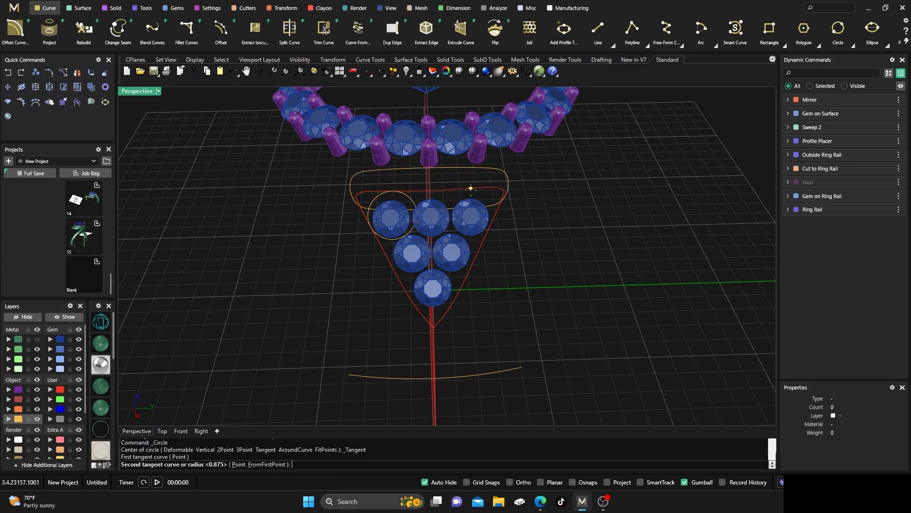
left_click(490, 226)
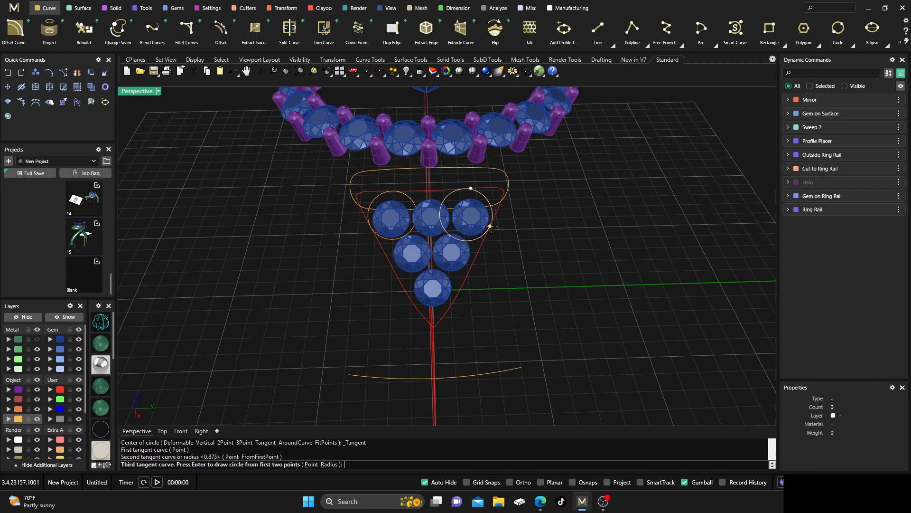
right_click(487, 271)
- Draw a circle of about 0.9 mm radius around the bottom gem, tangent to both sides of the outline
right_click_drag(472, 323, 475, 325)
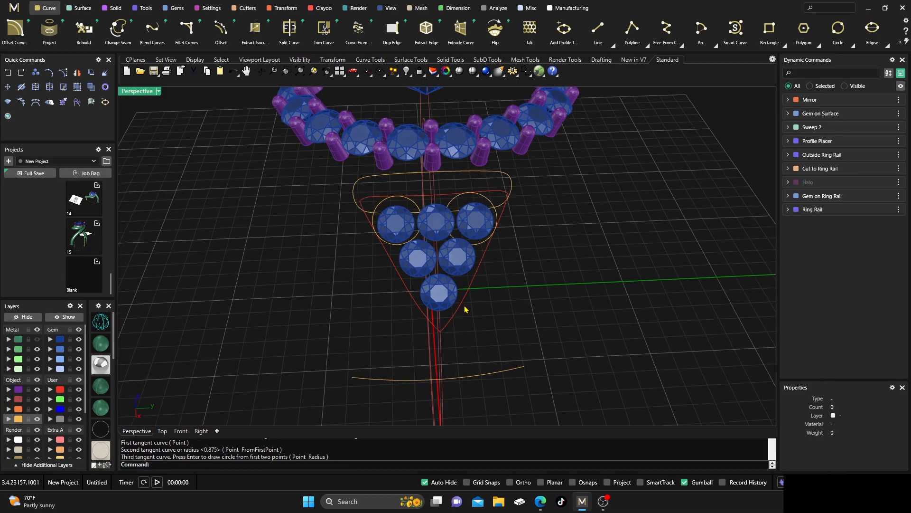
right_click(464, 309)
left_click(464, 296)
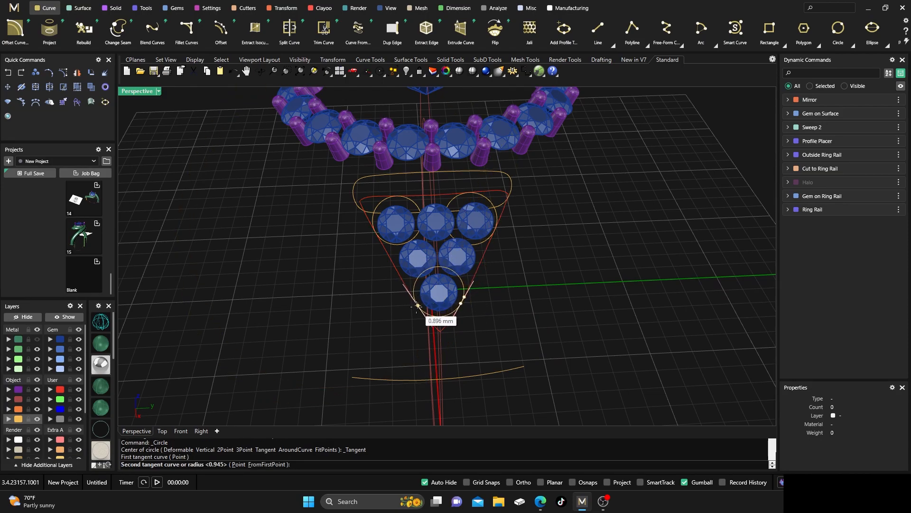
left_click(418, 307)
key("Return")
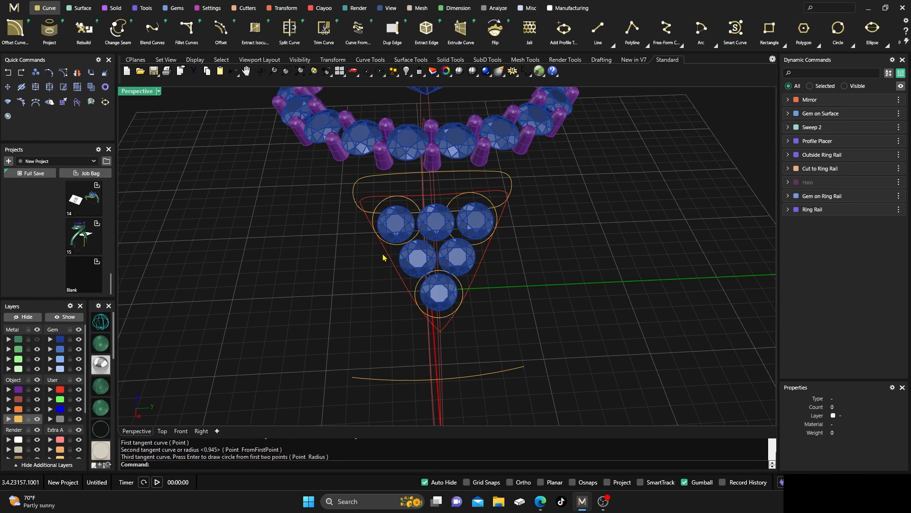
- Using the outline and all three circles as cutters, trim away the two upper outline corners and the inner arcs of the upper circles
left_click(392, 264)
left_click(398, 248, "shift")
left_click(449, 300, "shift")
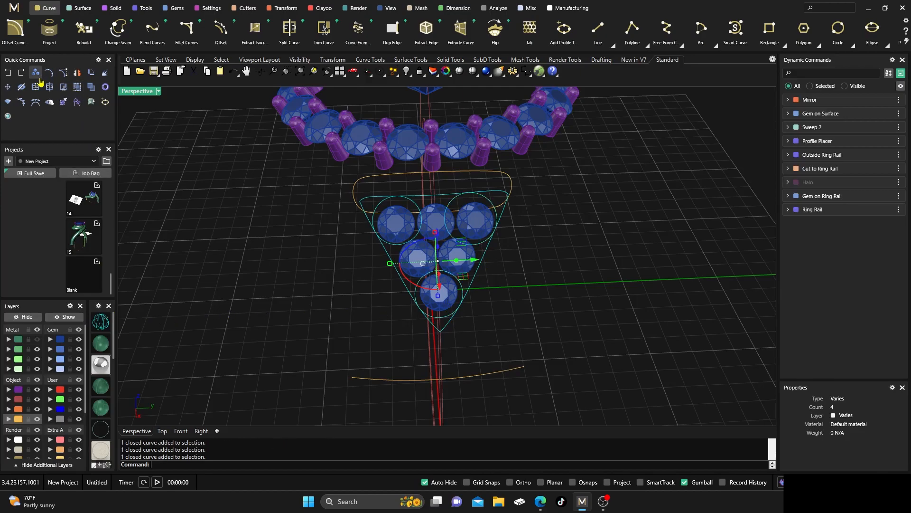
left_click(63, 88)
left_click(375, 201)
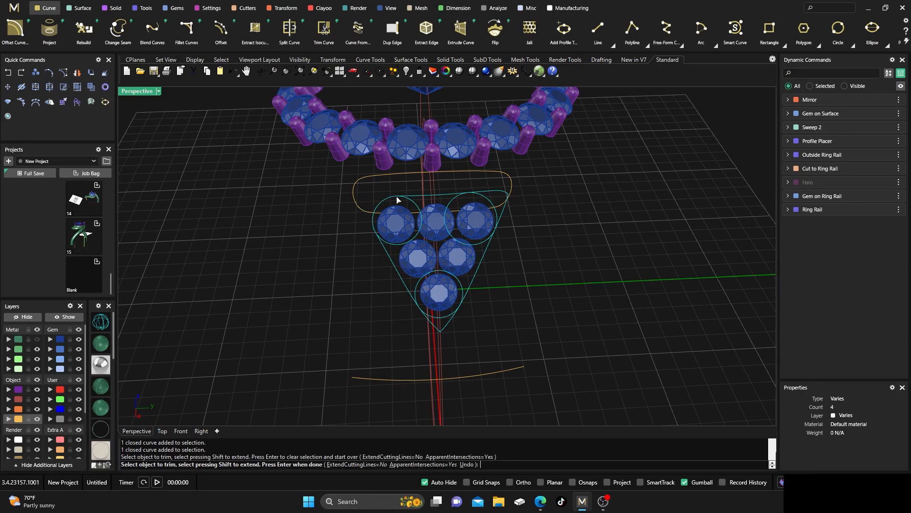
left_click(417, 209)
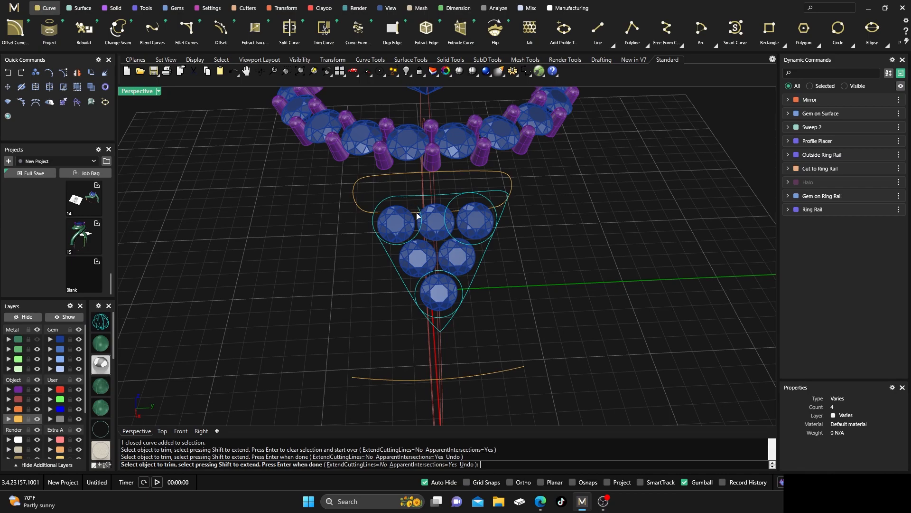
left_click(417, 238)
left_click(456, 203)
left_click(499, 194)
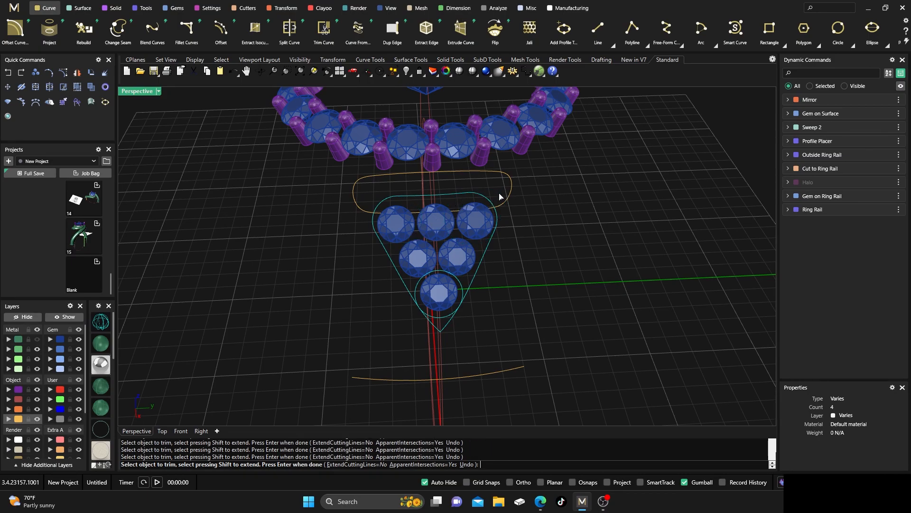
- Trim away the outline's lower tip and the bottom circle's inner arc, and join the remaining curves
left_click(451, 324)
left_click(461, 287)
right_click_drag(357, 304, 332, 285)
key("Return")
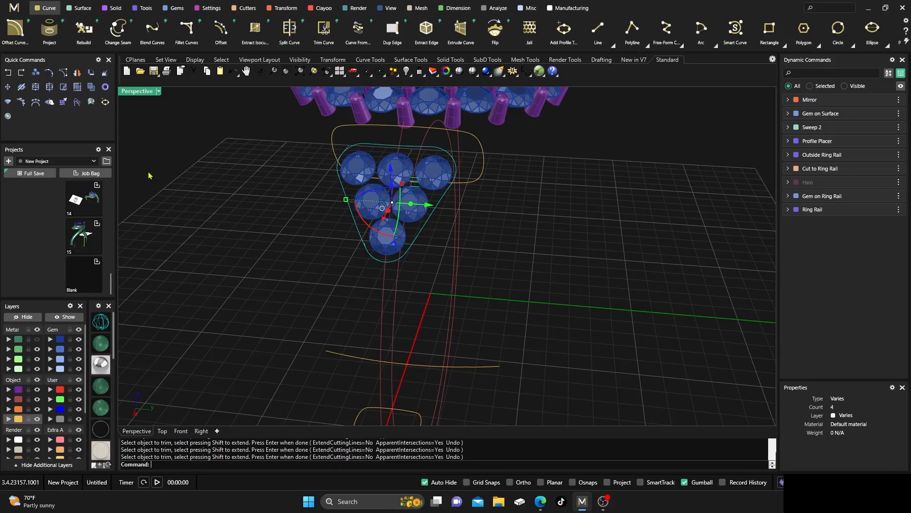
left_click(36, 86)
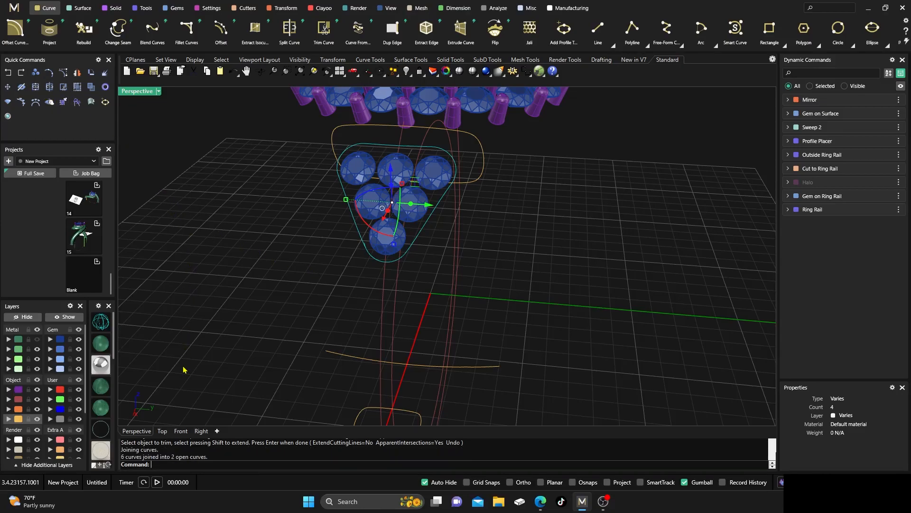
left_click(265, 238)
- Trim off the stray arc end beside the bottom gem using the two open curves, and join them into one curve
scroll(357, 247, "up", 6)
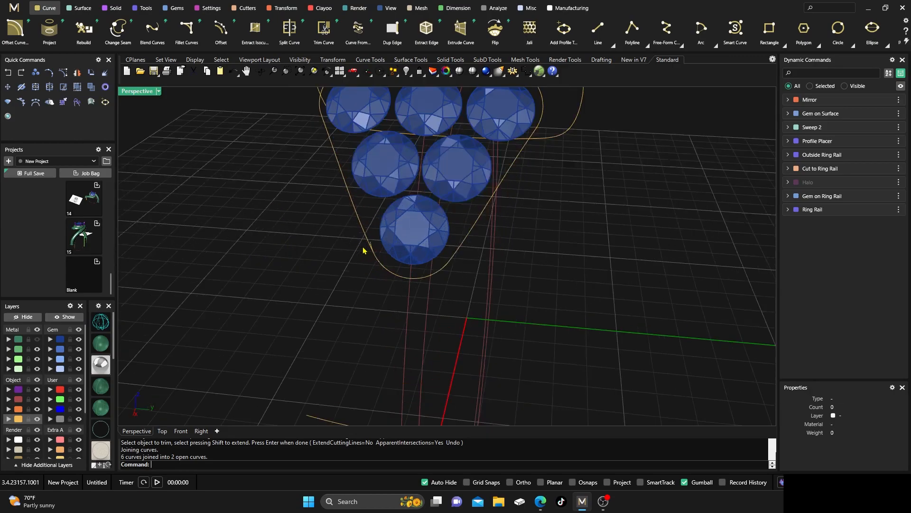
left_click_drag(402, 250, 373, 279)
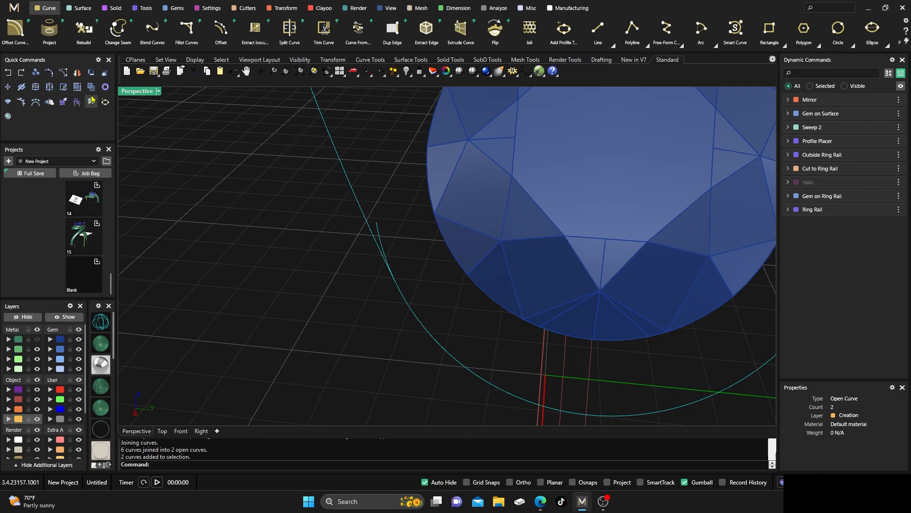
left_click(63, 88)
left_click(383, 242)
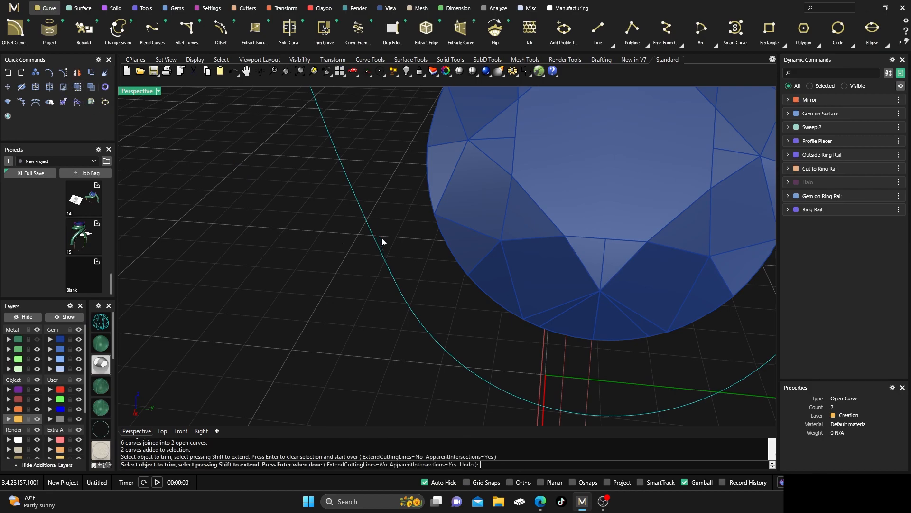
scroll(371, 258, "down", 5)
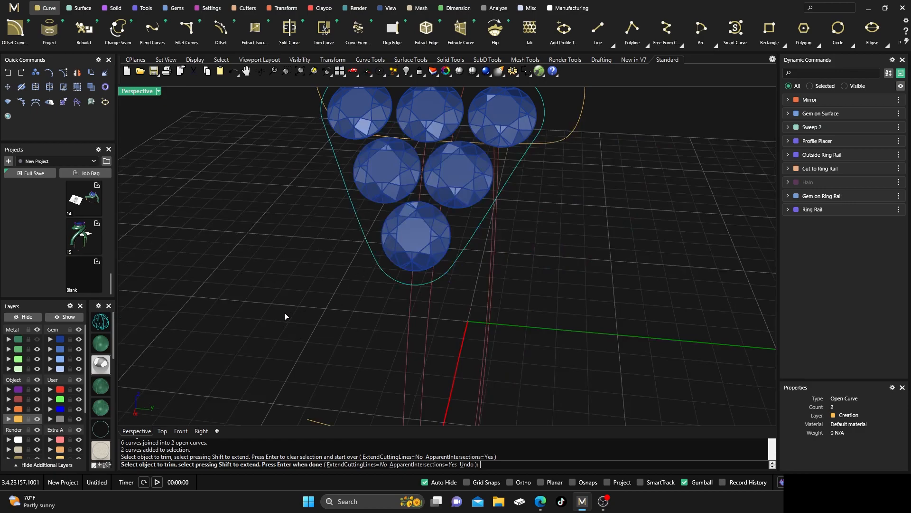
key("Return")
left_click(35, 88)
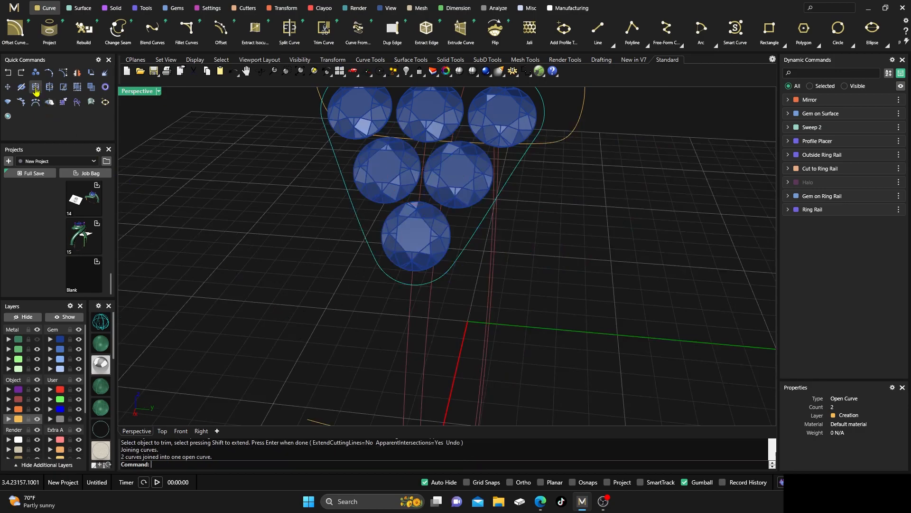
left_click(214, 222)
- Mark the end and start points of the rounded triangular curve around the six gems
mouse_move(284, 270)
right_mouse_down()
mouse_move(295, 273)
mouse_move(293, 283)
right_mouse_up()
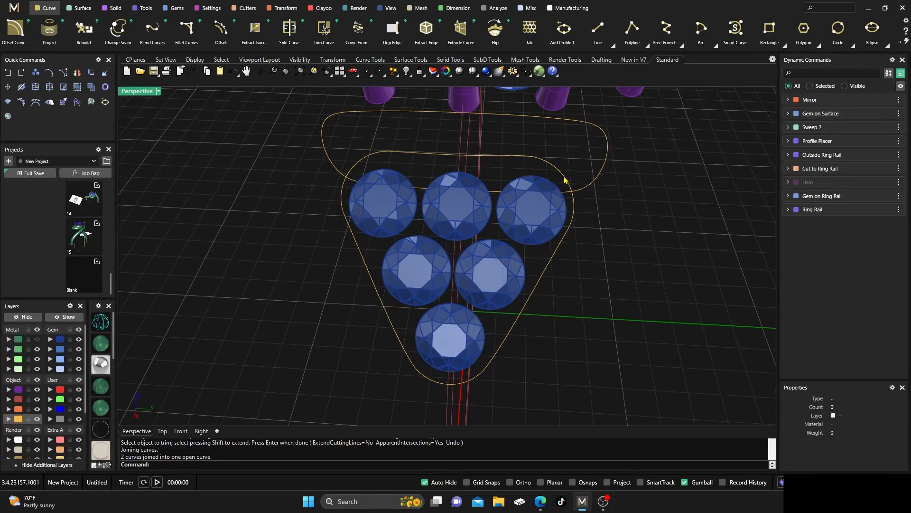
scroll(565, 180, "up", 6)
scroll(566, 180, "down", 3)
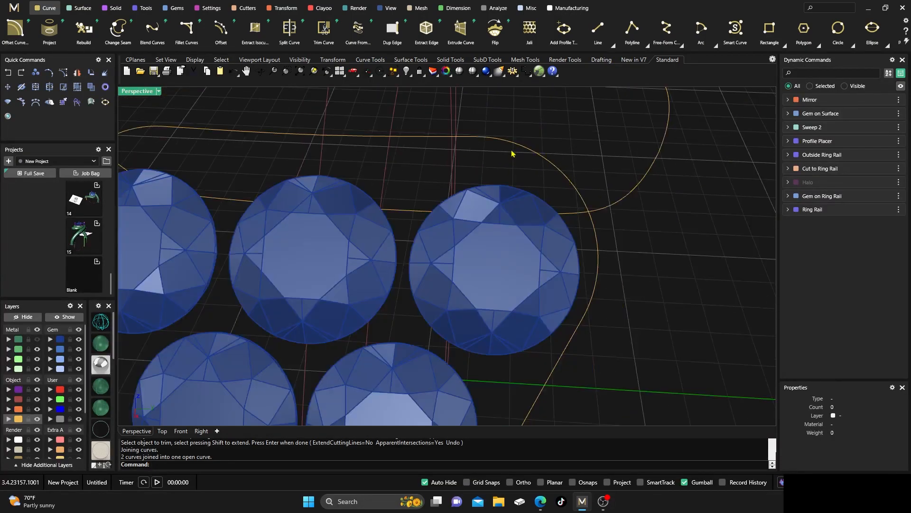
scroll(510, 153, "down", 4)
left_click(390, 145)
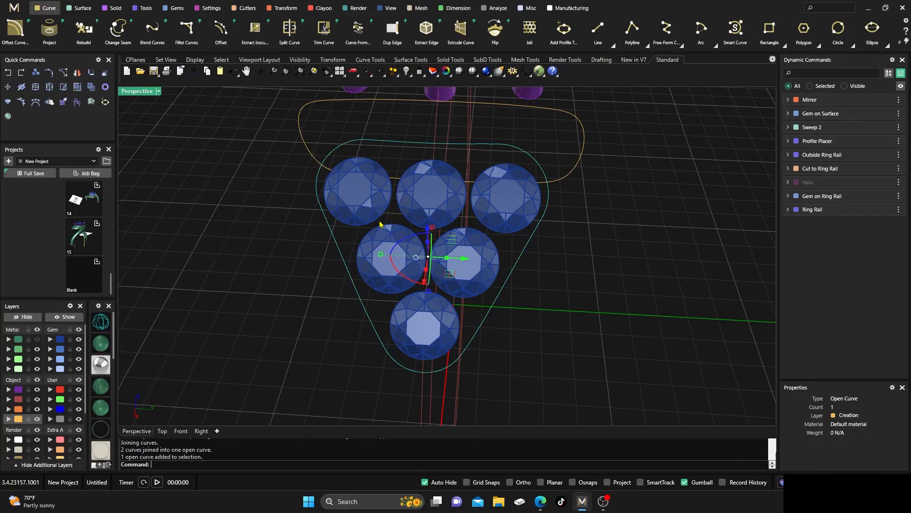
scroll(731, 33, "down", 5)
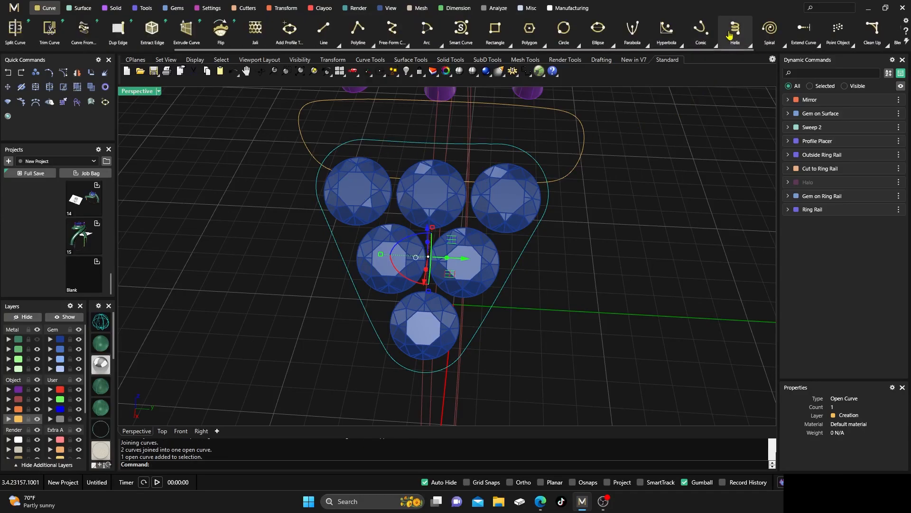
left_click(749, 44)
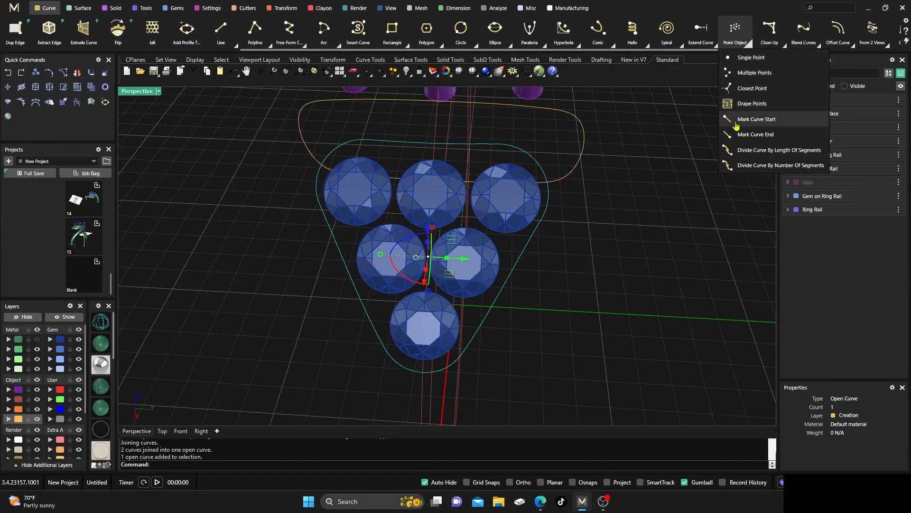
left_click(757, 136)
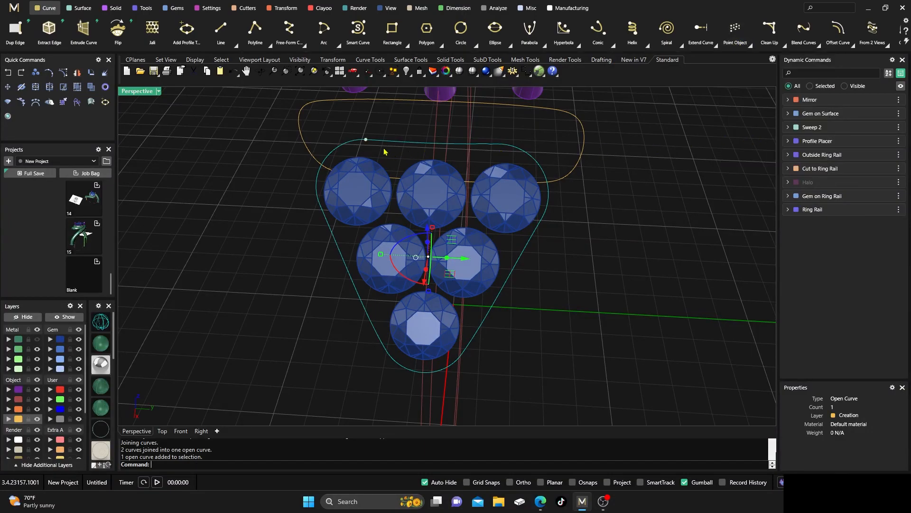
left_click(751, 45)
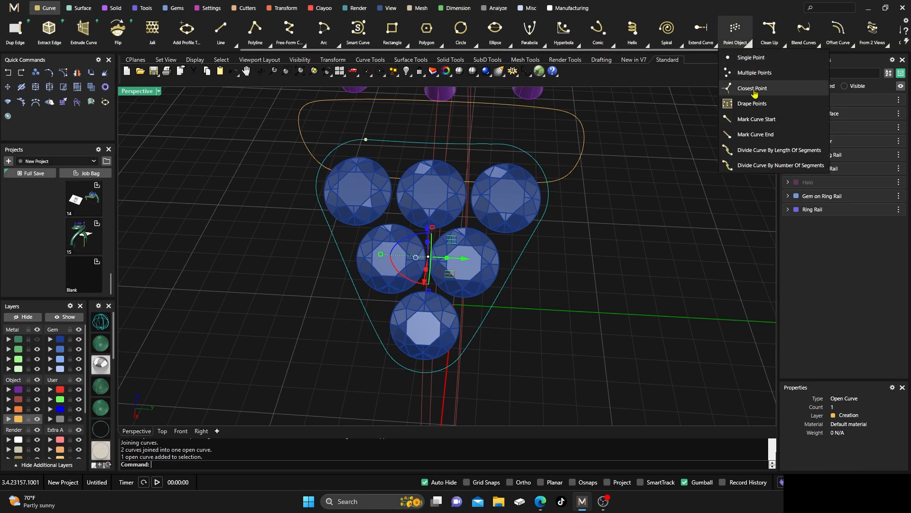
left_click(756, 120)
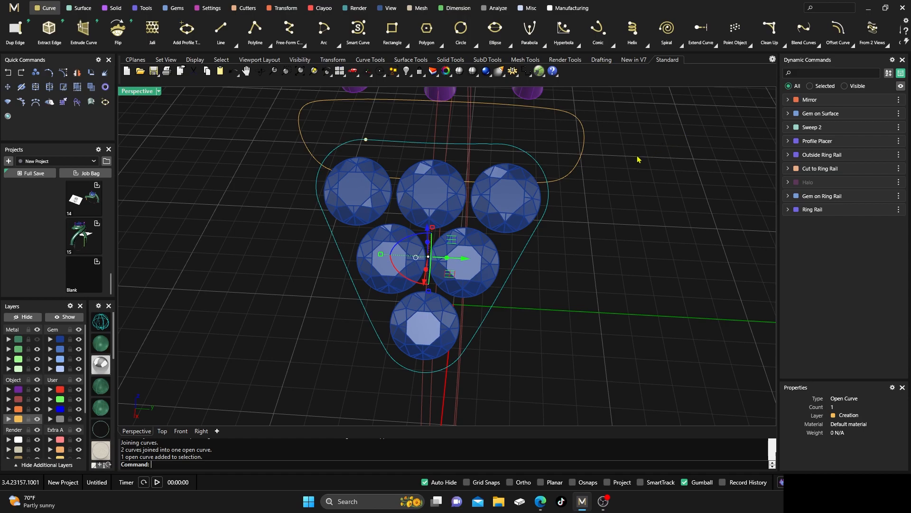
- Explode the rounded triangular curve into separate segments at the gap between its marked endpoints
scroll(367, 144, "up", 10)
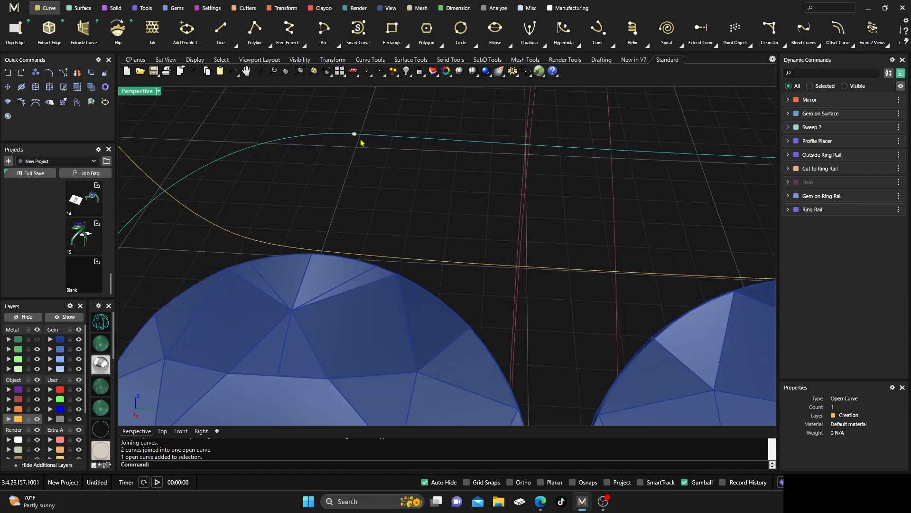
scroll(339, 124, "up", 3)
left_click(343, 133)
left_click(323, 121)
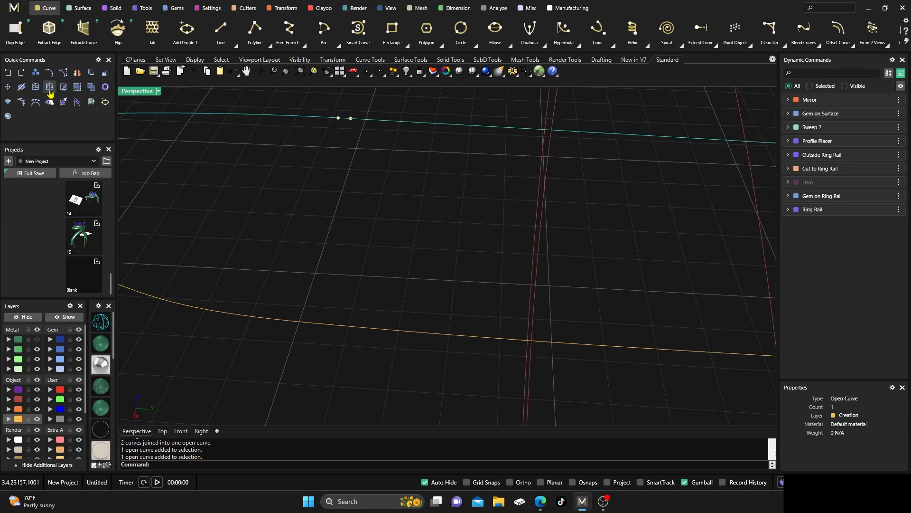
left_click(105, 73)
left_click(312, 136)
left_click(332, 118)
left_click(358, 122)
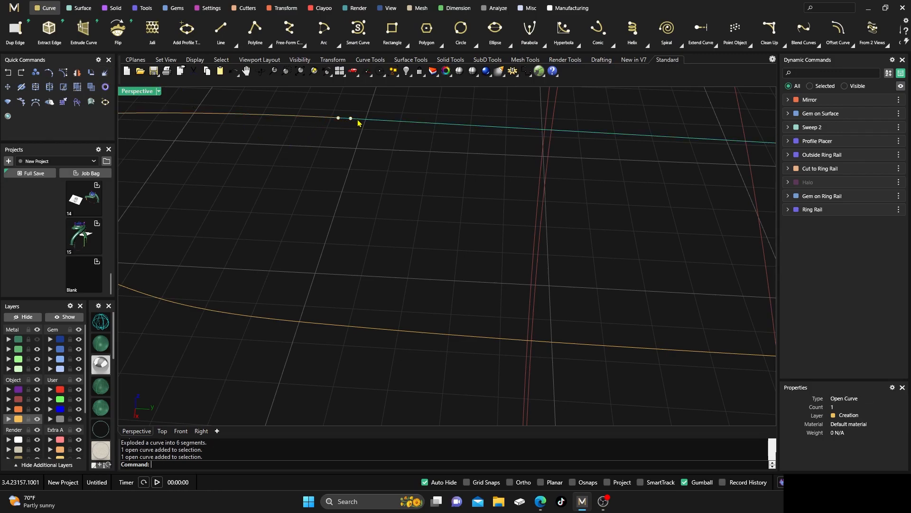
left_click(331, 147)
- Using both marker points and the two adjoining segments as cutters, trim the overlapping curve piece between the points
left_click_drag(363, 138, 316, 103)
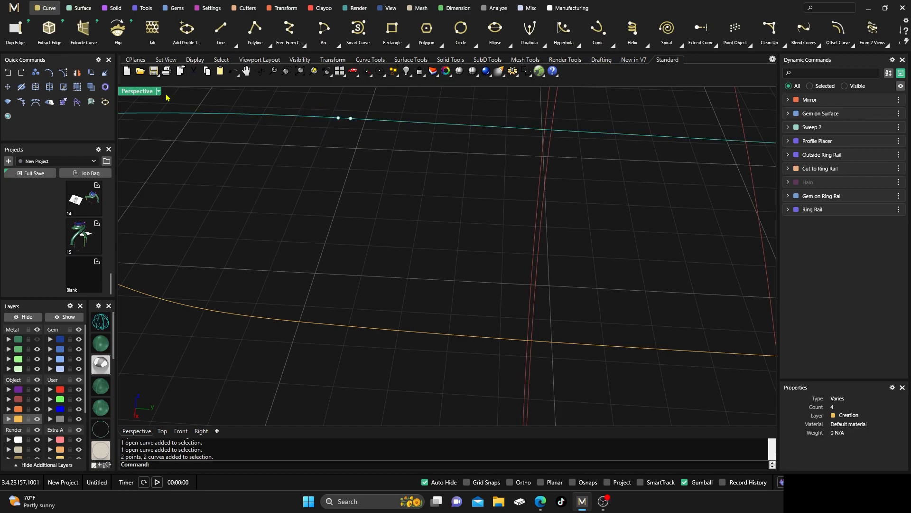
left_click(63, 87)
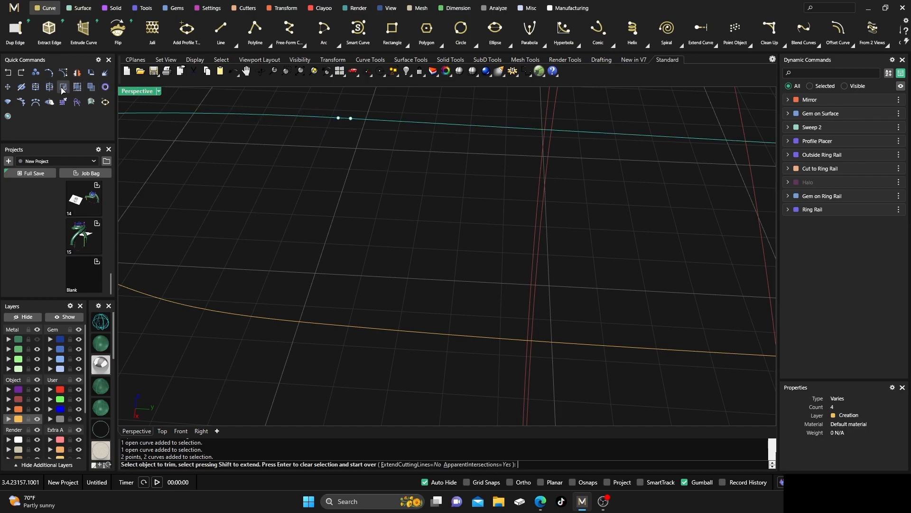
left_click(344, 120)
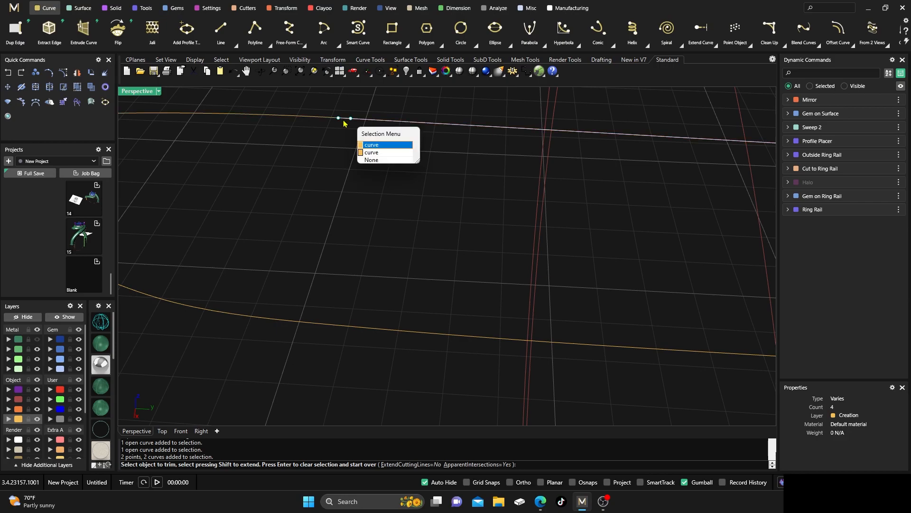
left_click(365, 145)
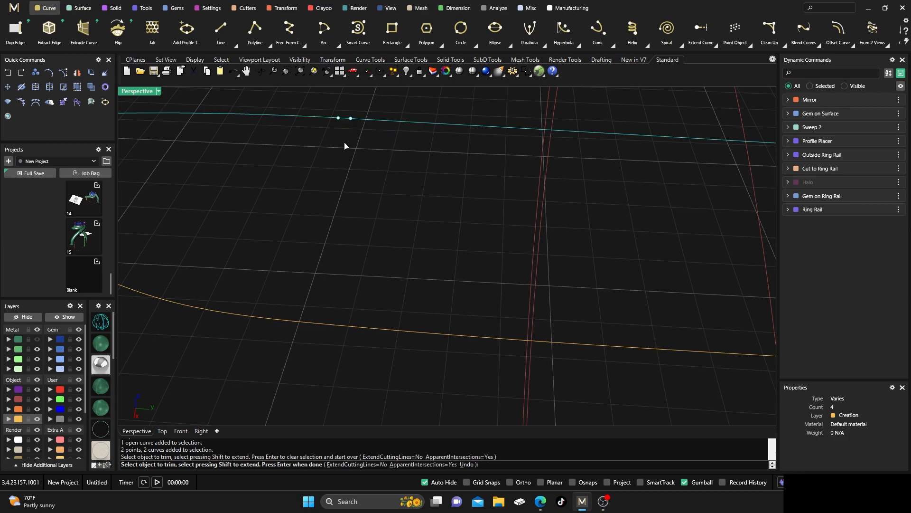
scroll(345, 146, "down", 5)
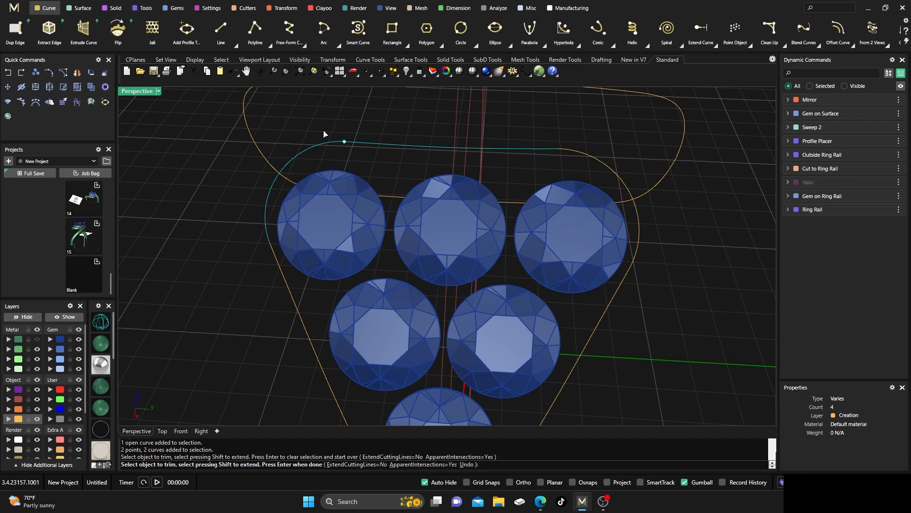
key("Return")
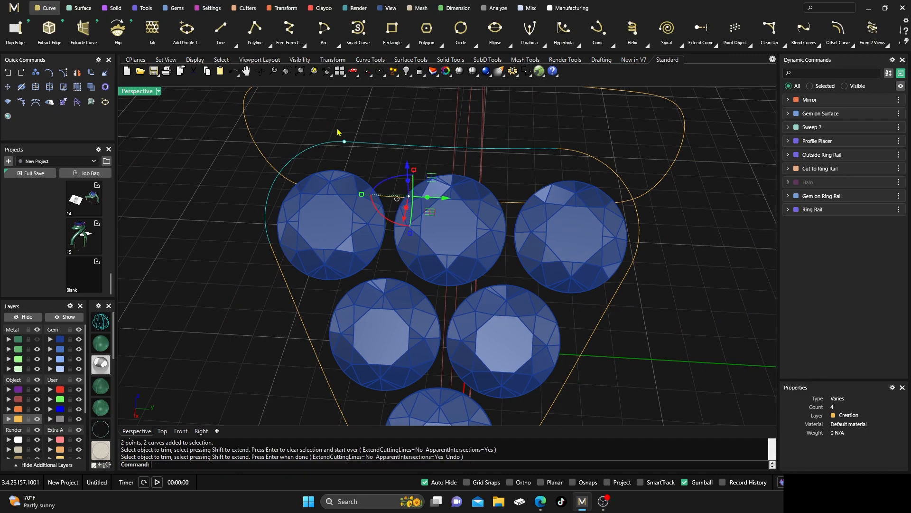
- Delete the two marker points, then join the six outline segments around the gems into one closed curve
left_click_drag(335, 129, 361, 164)
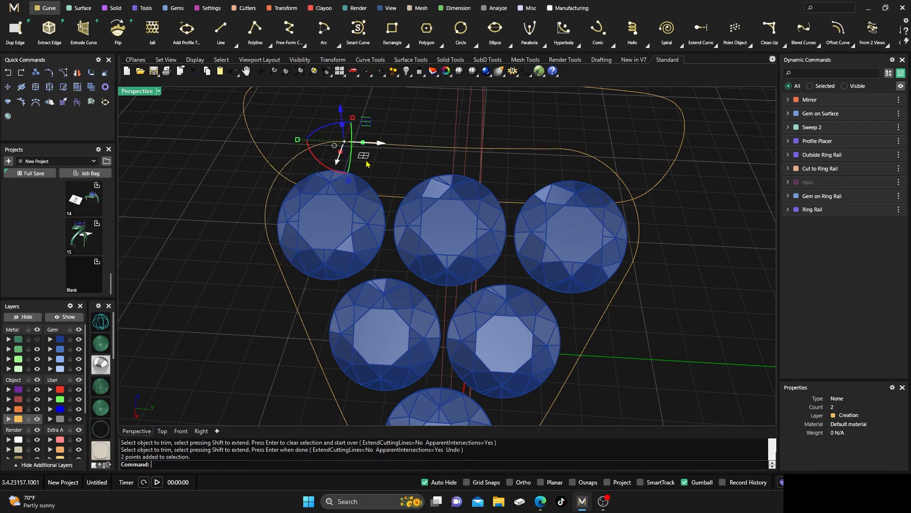
key("Delete")
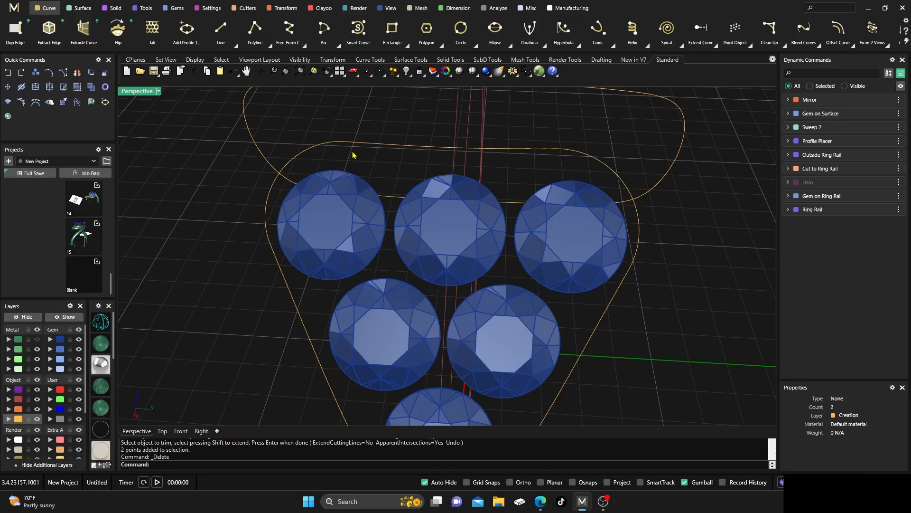
scroll(350, 150, "down", 3)
scroll(356, 199, "down", 2)
right_click_drag(356, 200, 313, 233)
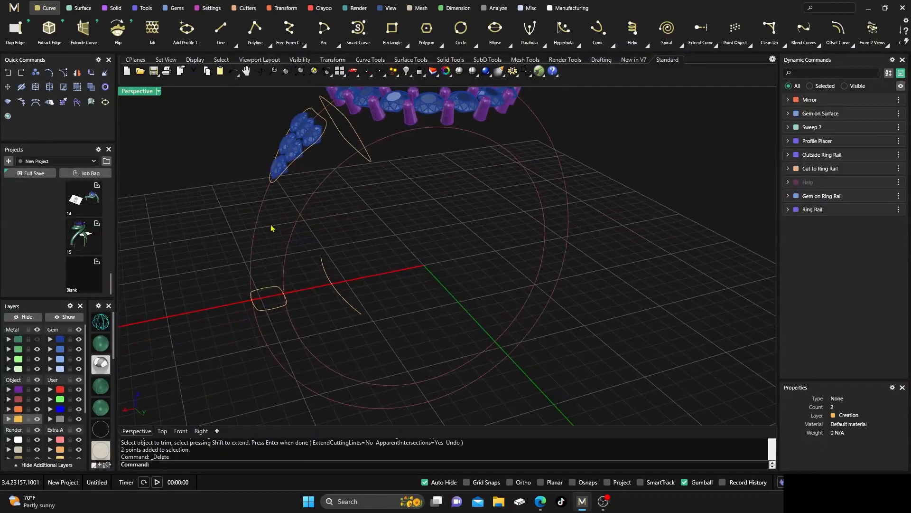
left_click_drag(247, 103, 342, 196)
right_click_drag(378, 212, 429, 225)
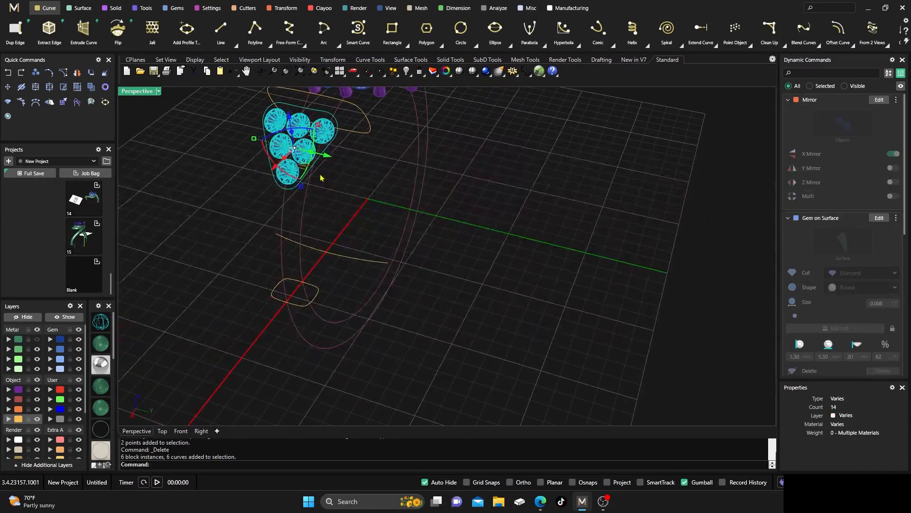
left_click_drag(320, 137, 321, 139)
left_click(323, 135, "ctrl")
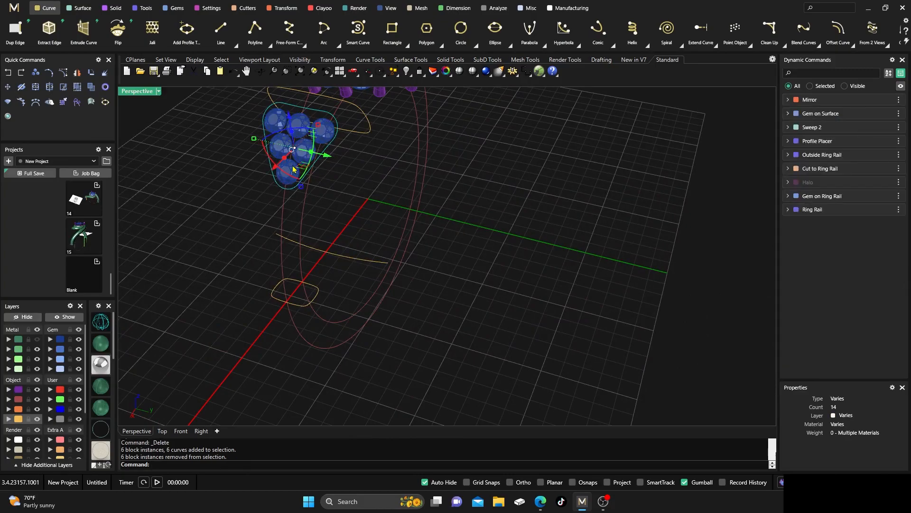
left_click(36, 86)
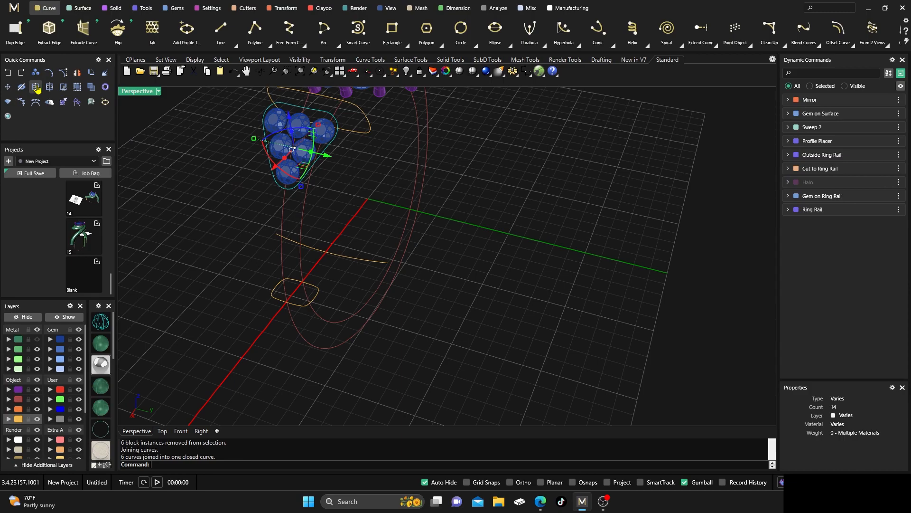
left_click(203, 357)
- Show the hidden metal layer with the shank and halo, and make the green User layer current
right_click_drag(240, 267, 273, 278)
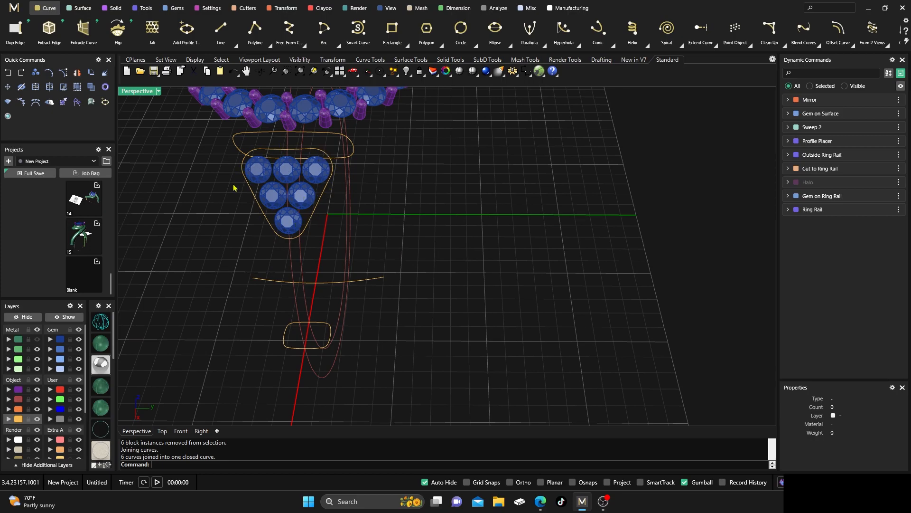
scroll(444, 240, "down", 4)
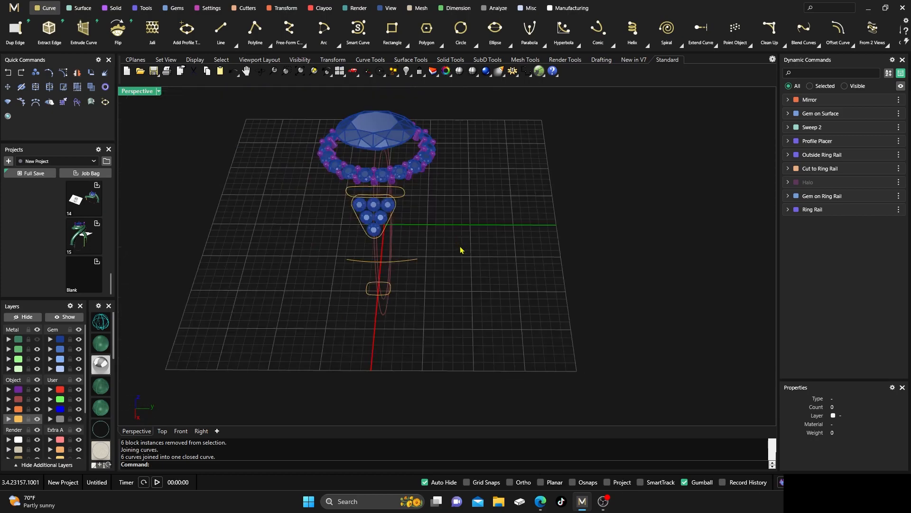
right_click_drag(457, 244, 454, 246)
left_click(37, 341)
right_click_drag(324, 294, 326, 290)
scroll(370, 182, "up", 4)
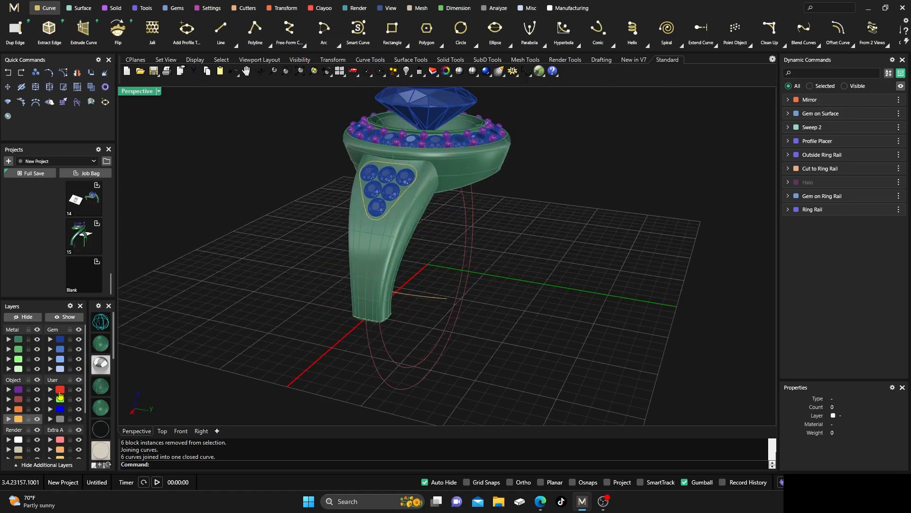
scroll(403, 188, "up", 3)
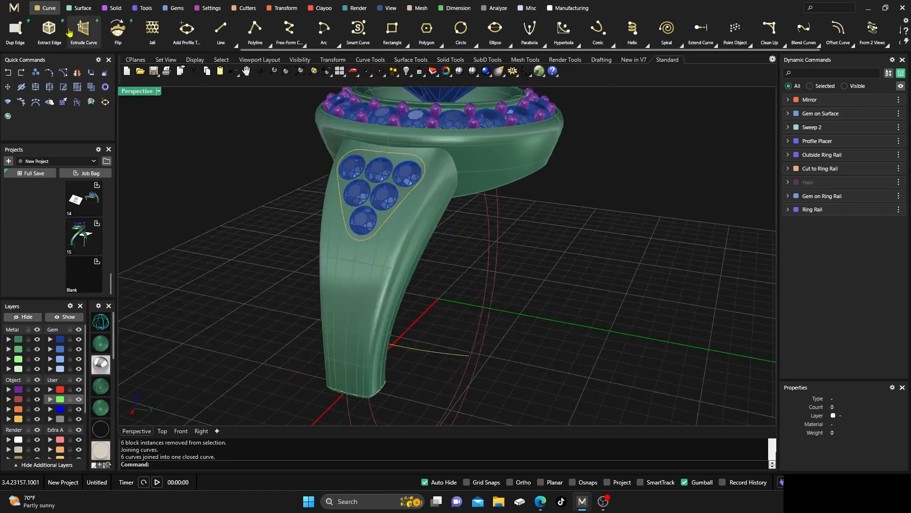
scroll(79, 28, "up", 3)
scroll(79, 29, "up", 4)
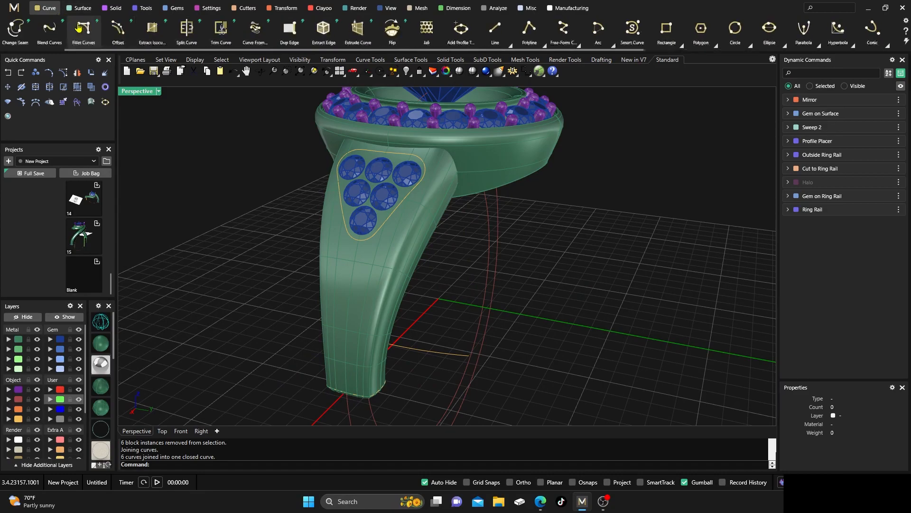
scroll(49, 34, "up", 2)
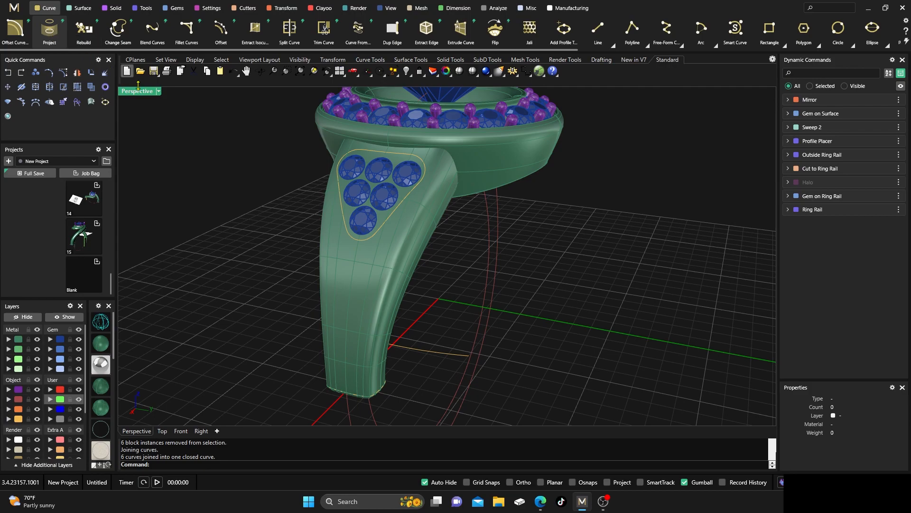
left_click(357, 243)
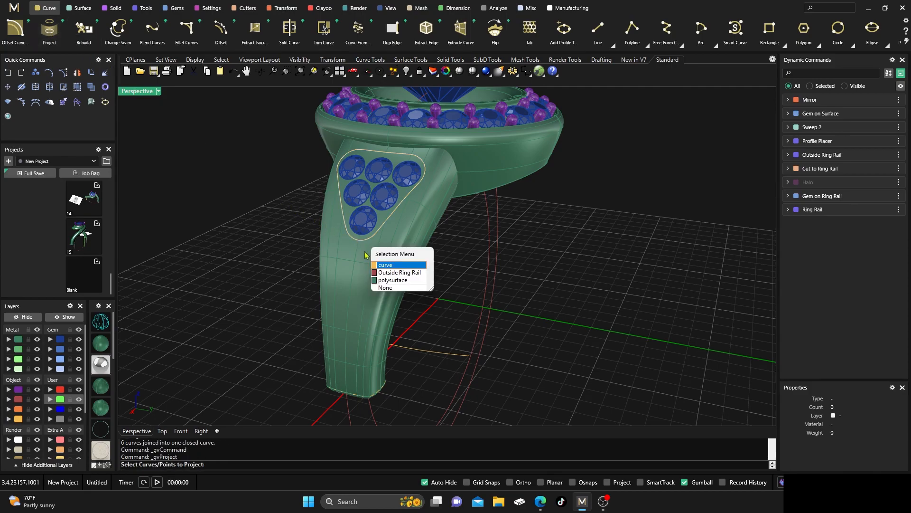
left_click(390, 265)
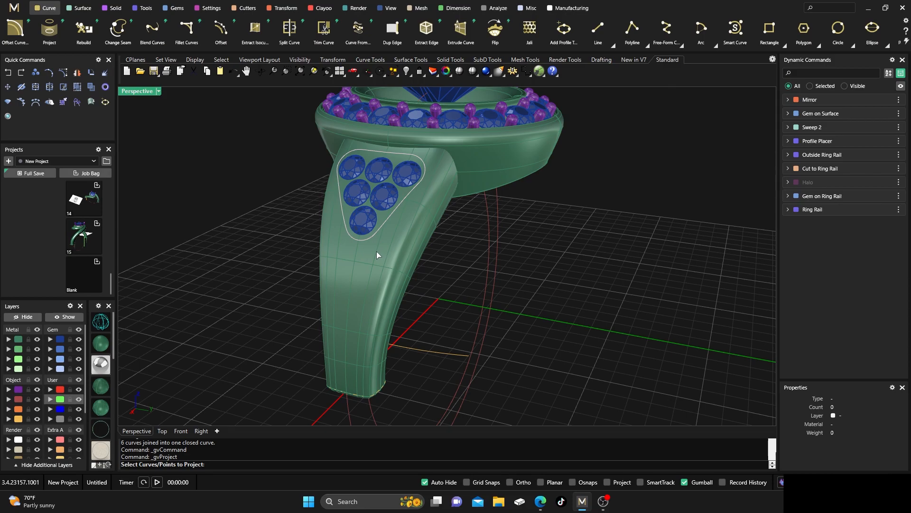
left_click(376, 248)
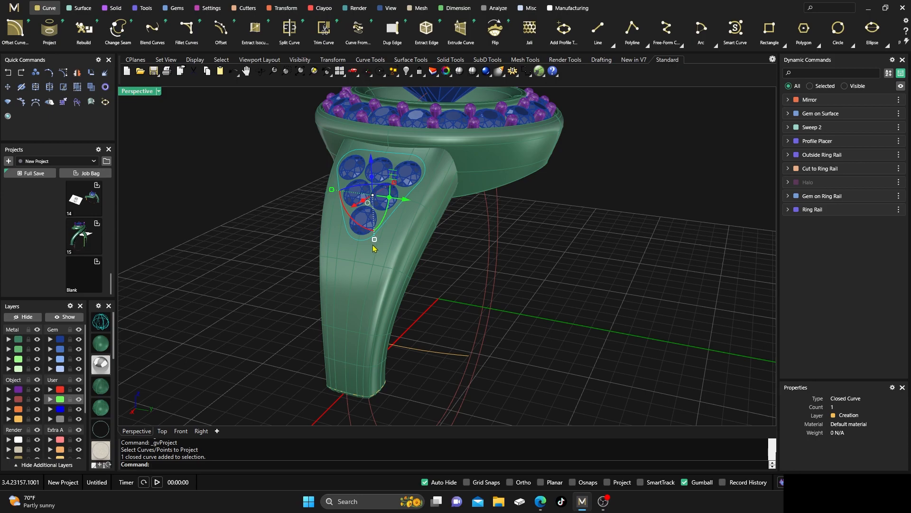
left_click(299, 217)
scroll(342, 208, "up", 3)
left_click(344, 208)
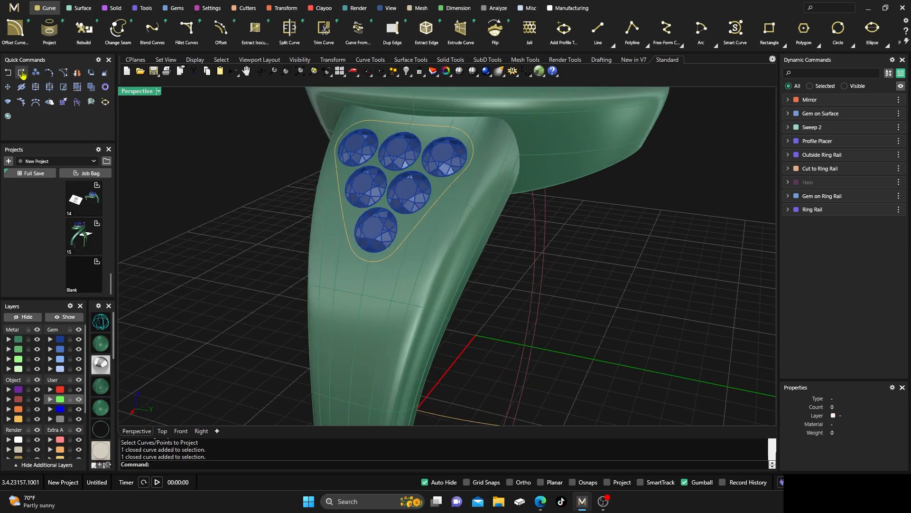
left_click(8, 72)
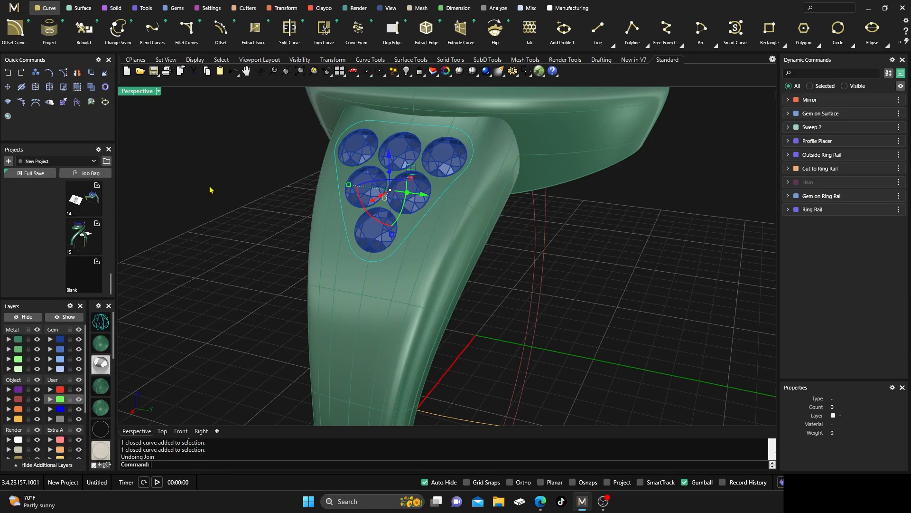
left_click(21, 72)
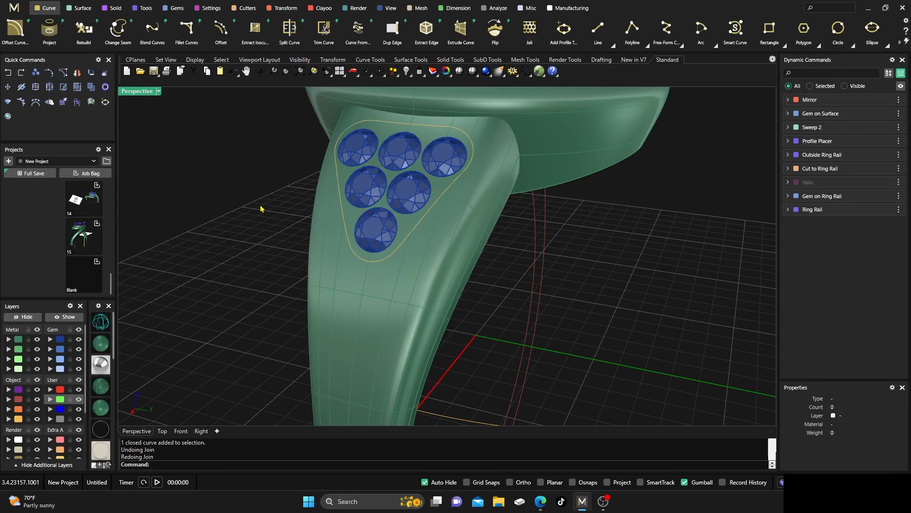
- Project the closed rounded triangular curve around the six gems onto the shank using the ProjectToTop direction
left_click(345, 221)
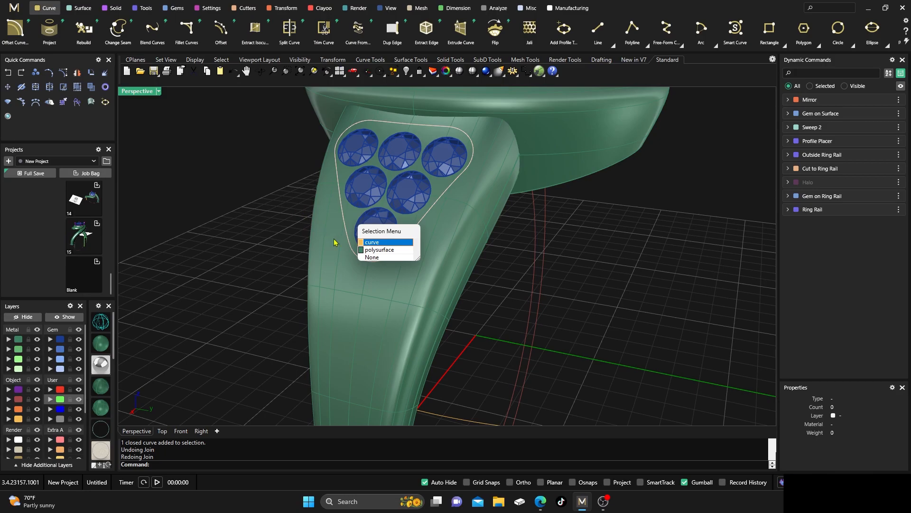
left_click(375, 242)
left_click(57, 33)
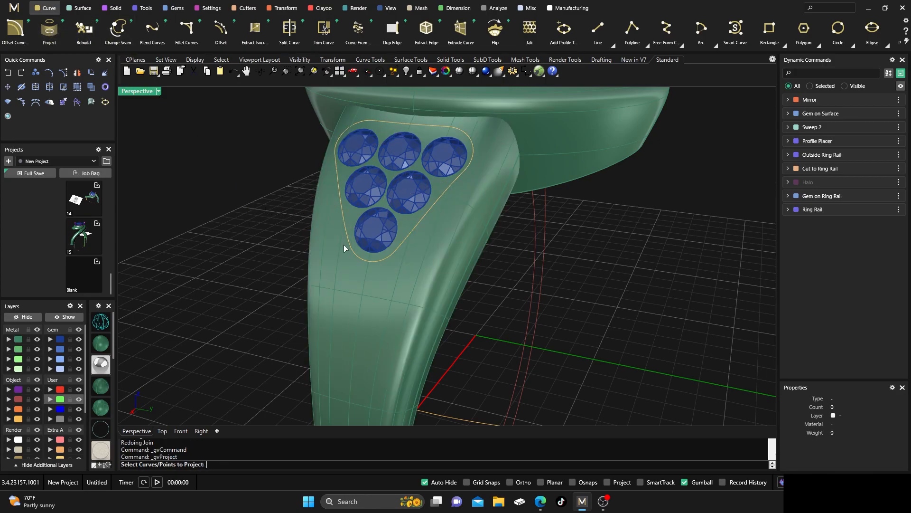
left_click(356, 255)
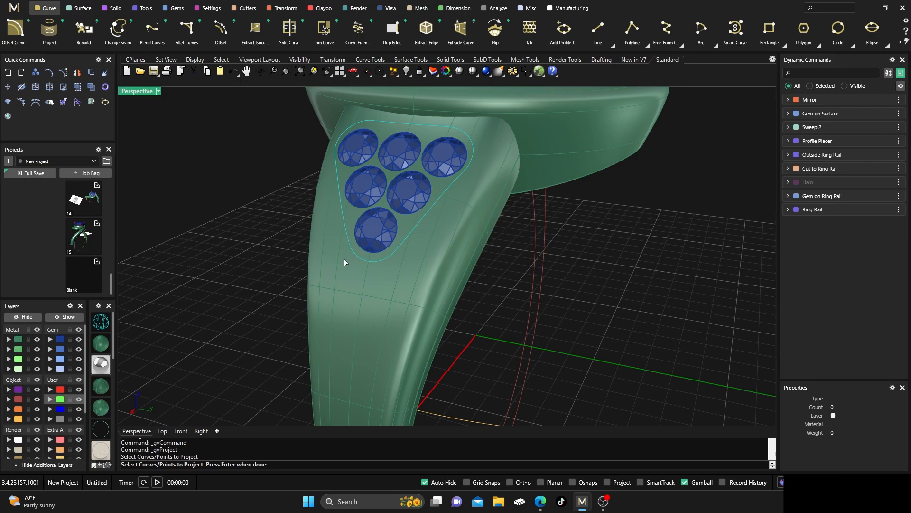
key("Return")
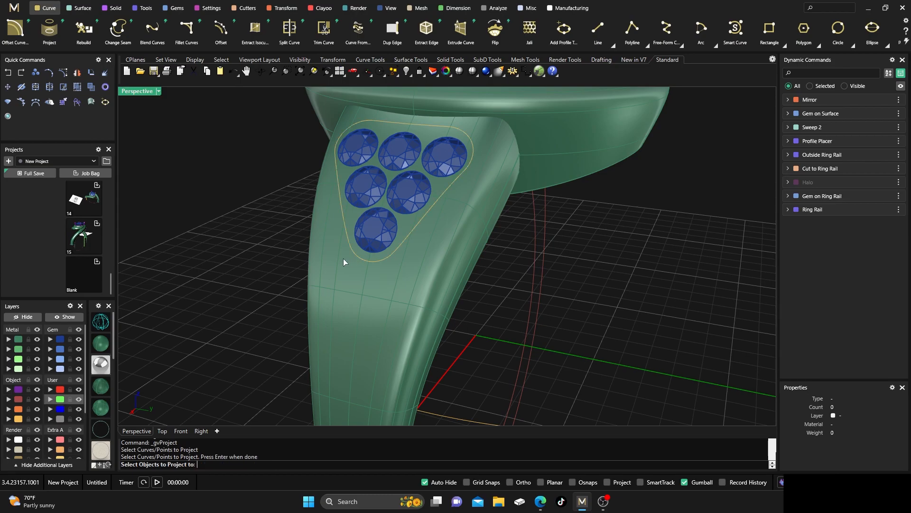
left_click(334, 270)
key("Return")
right_click_drag(303, 250, 279, 228)
key("Return")
- Move the original closed outline curve around the gems to the hidden User 01 layer
left_click(396, 216)
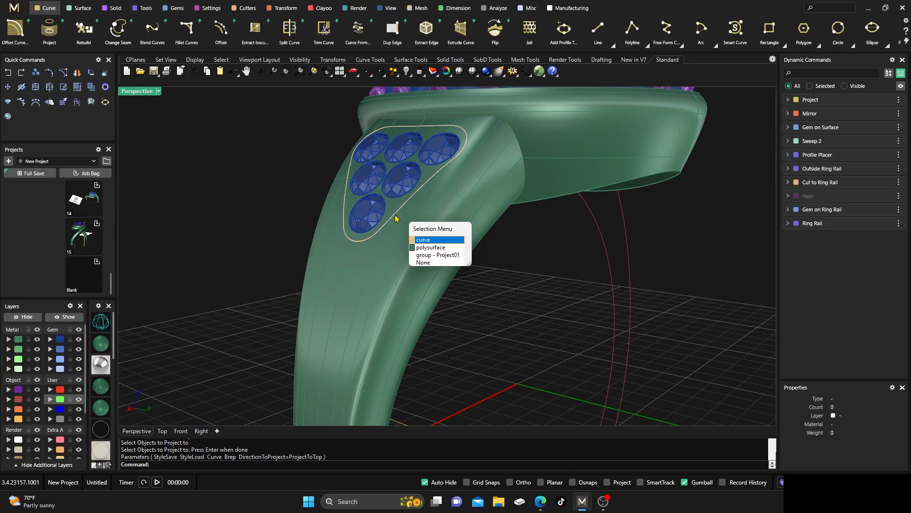
left_click(425, 240)
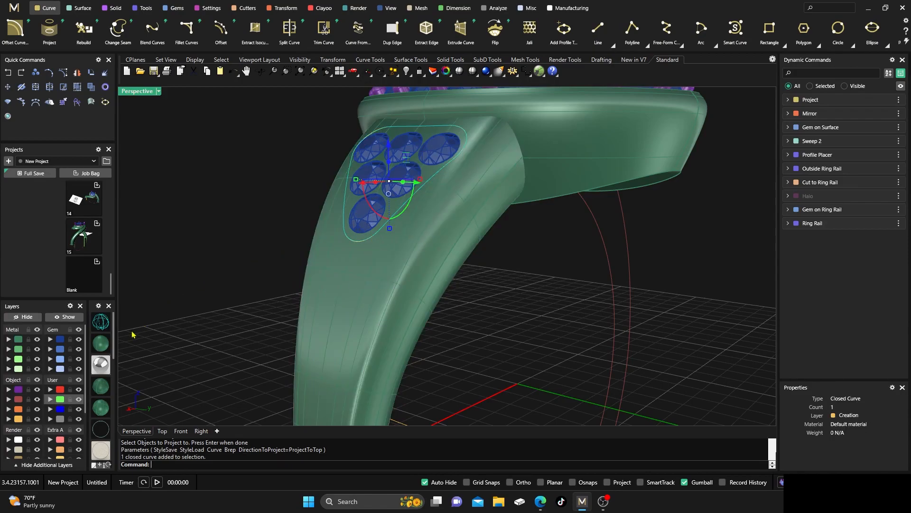
right_click(53, 393)
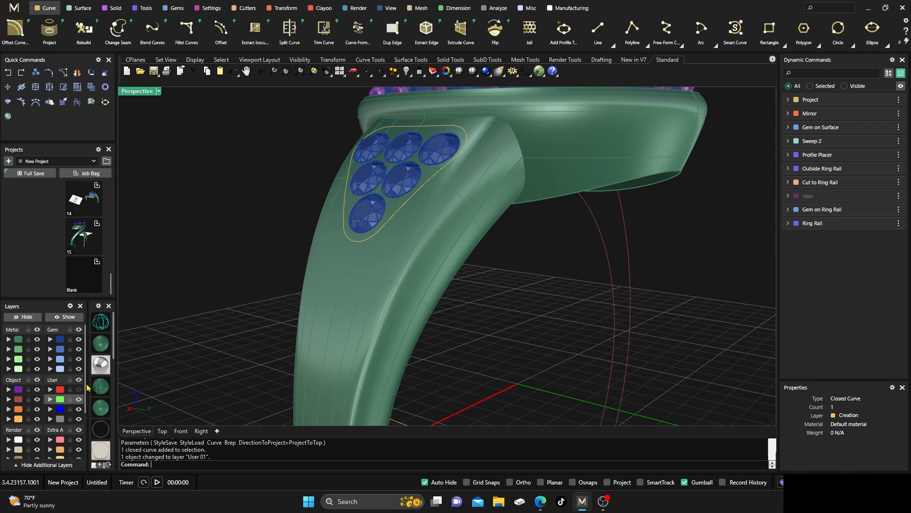
left_click(367, 242, "shift")
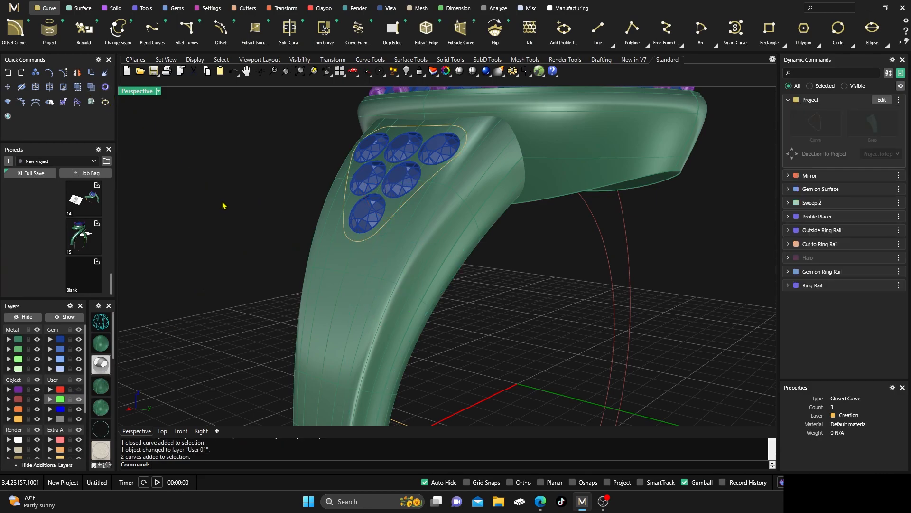
left_click(240, 214)
- Recess the shank surface inside the projected outline around the gems with Pull Push at a depth of -0.5
left_click(350, 242)
right_click_drag(304, 214, 224, 136)
left_click(80, 8)
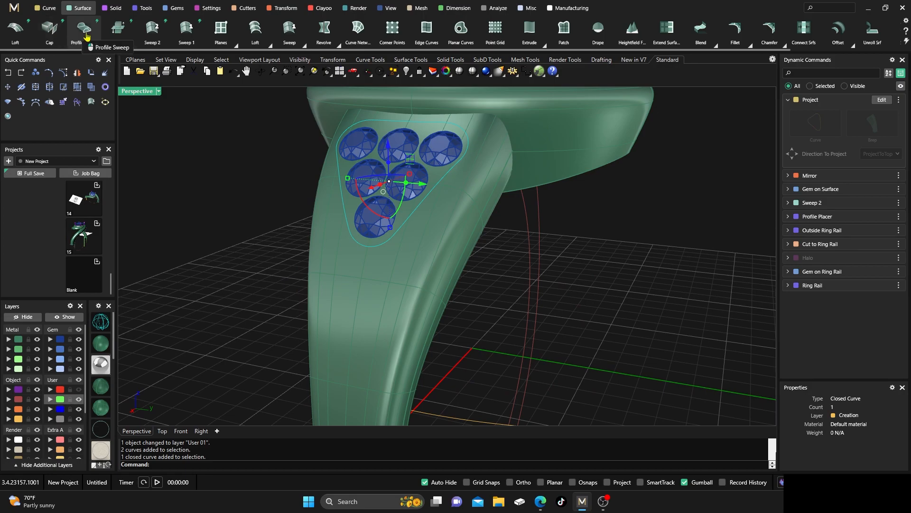
left_click(118, 28)
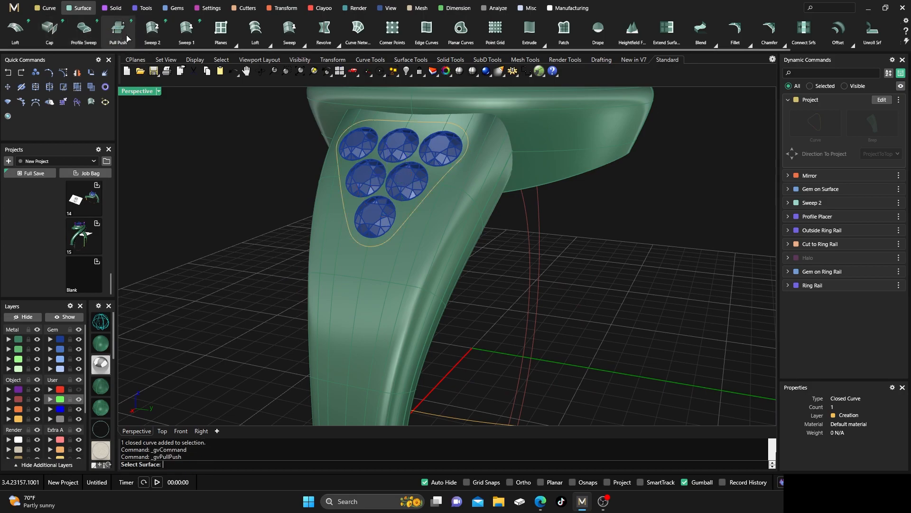
left_click(337, 252)
right_click_drag(338, 251, 303, 266)
right_click_drag(469, 253, 468, 242)
scroll(533, 264, "down", 2)
right_click_drag(529, 227, 457, 204)
scroll(480, 169, "up", 3)
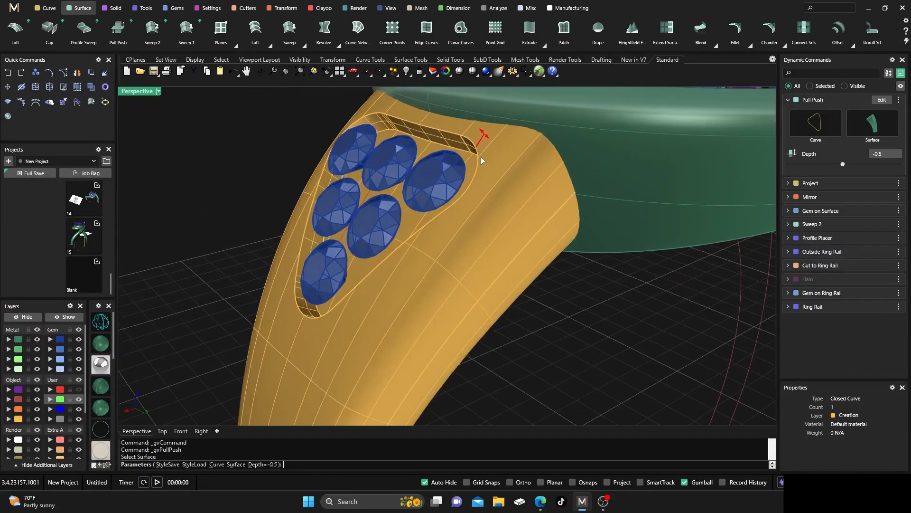
right_click_drag(520, 206, 637, 271)
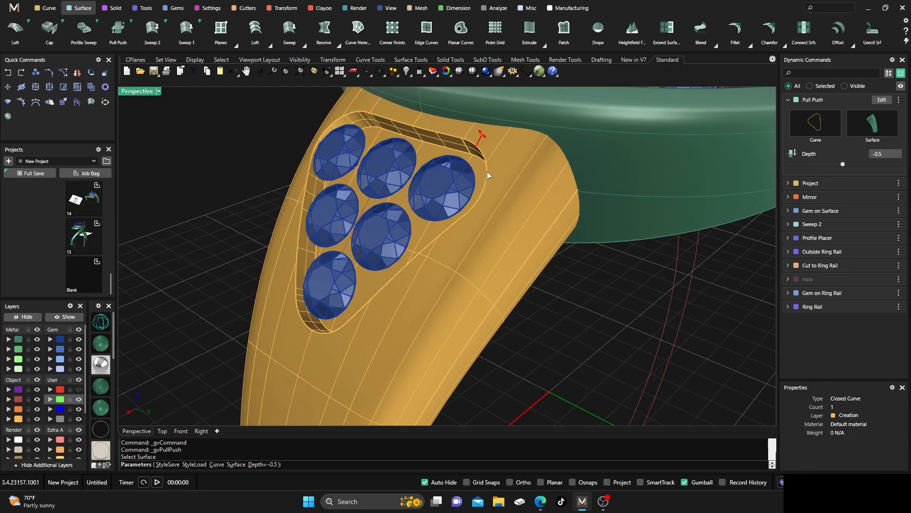
right_click_drag(477, 146, 524, 254)
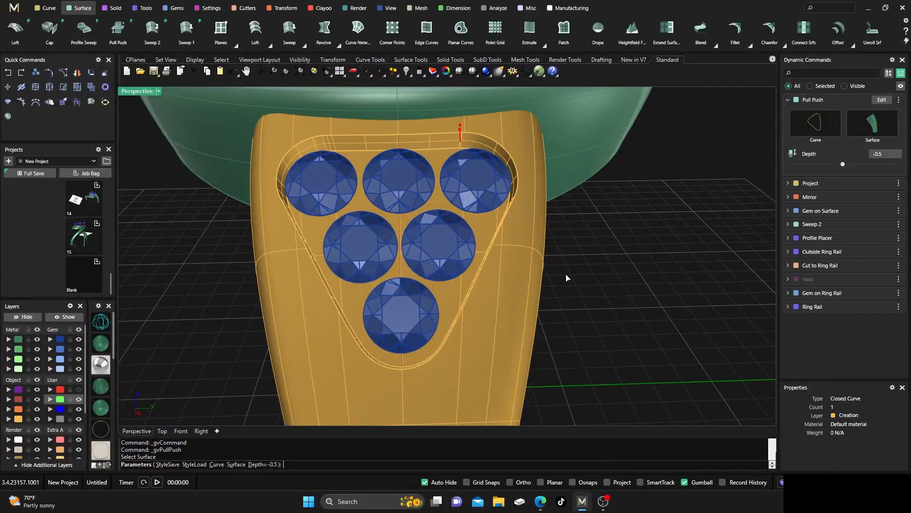
right_click(576, 288)
- Examine from several angles how the six gems sit inside the recessed pocket of the shank
right_click_drag(577, 289, 435, 178)
left_click(452, 182)
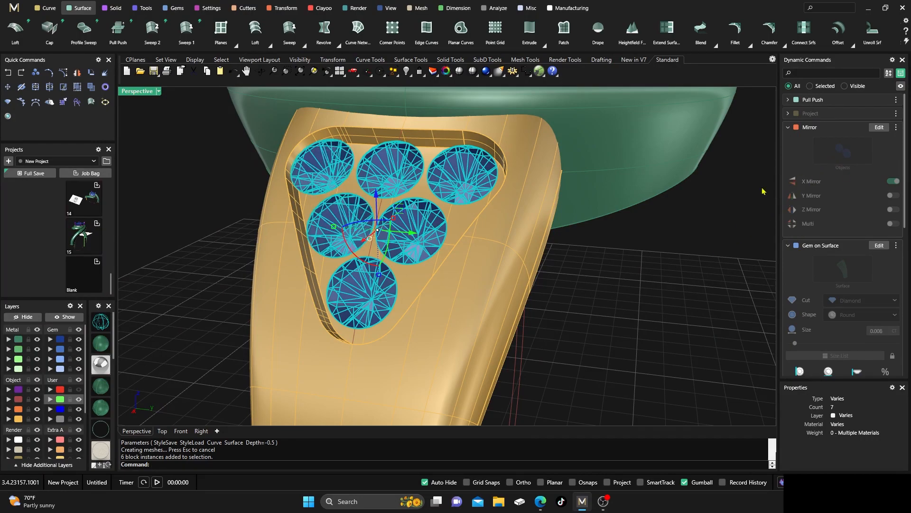
key("Escape")
left_click(428, 228)
right_click_drag(466, 302, 356, 179)
right_click_drag(308, 208, 409, 247)
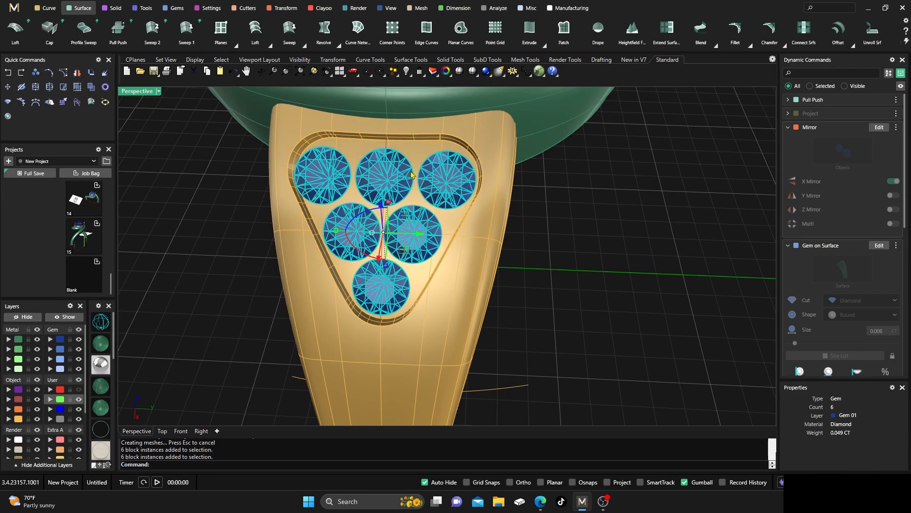
right_click_drag(530, 262, 225, 184)
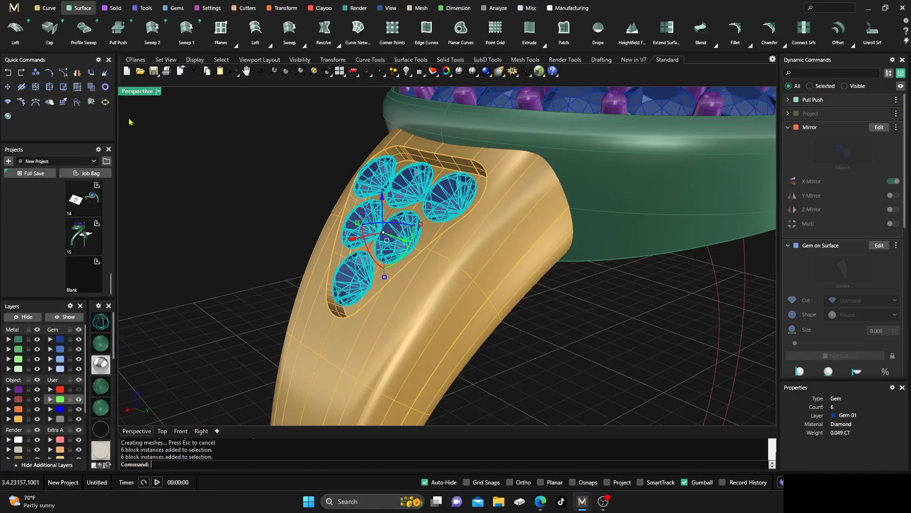
- Reopen the Gem on Surface feature for editing and lower the off-center gem of the middle row to a placement of -0.26 mm
left_click(292, 220)
left_click(394, 244)
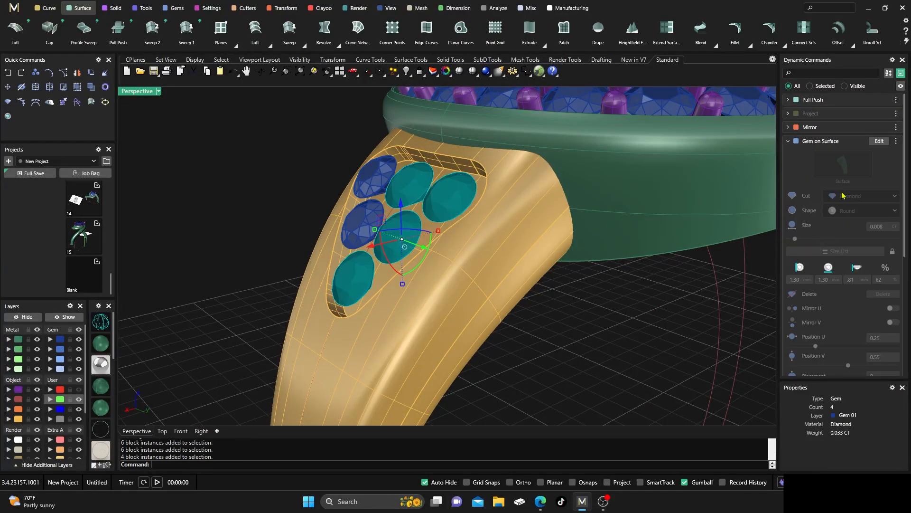
left_click(879, 141)
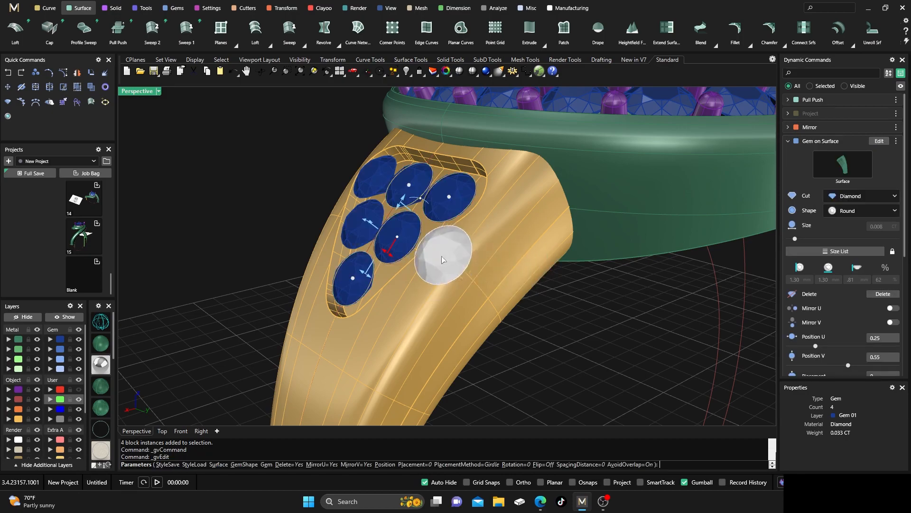
right_click_drag(484, 360, 472, 342)
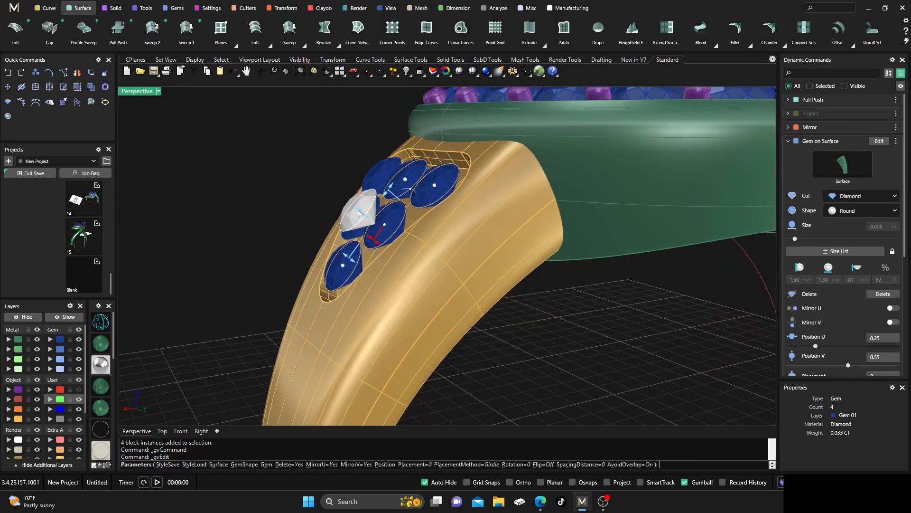
right_click_drag(395, 277, 385, 274)
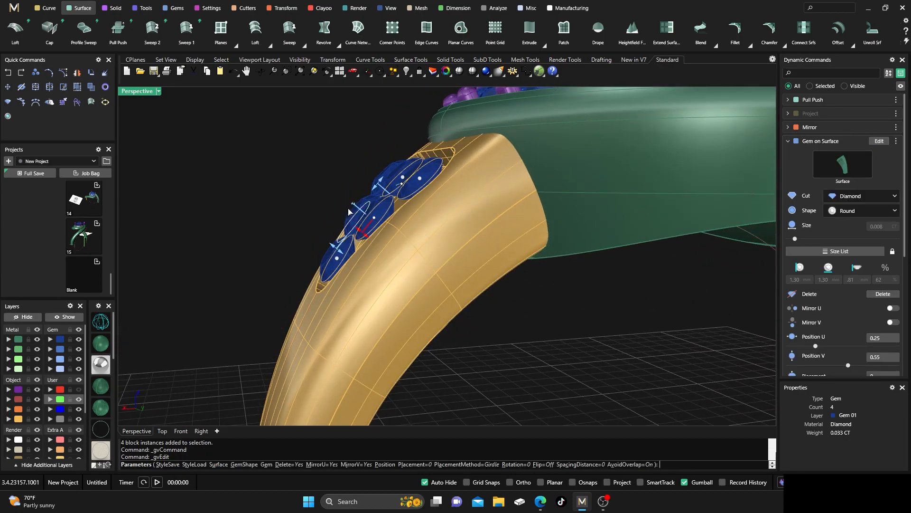
left_click_drag(363, 234, 375, 240)
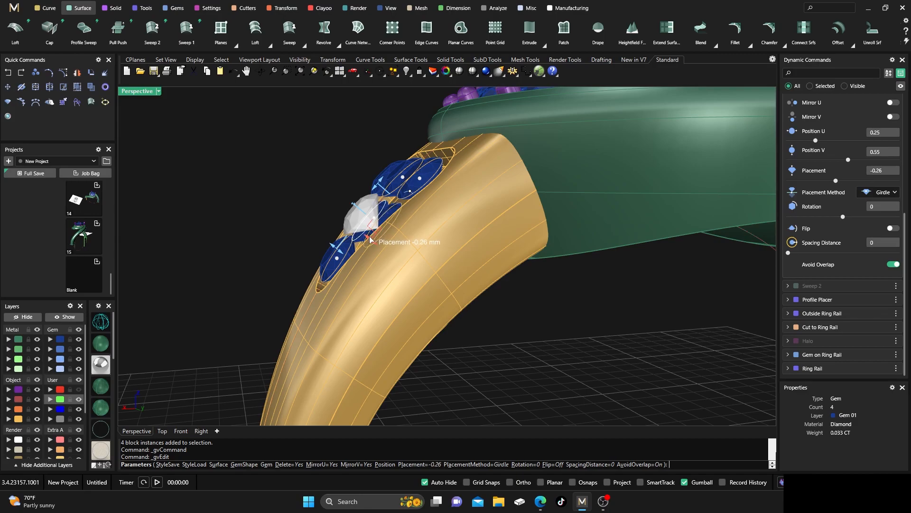
- Sink the outer top-row gem to a placement of -0.33 and the top center and bottom gems likewise, with the bottom one at -0.26
left_click(420, 181)
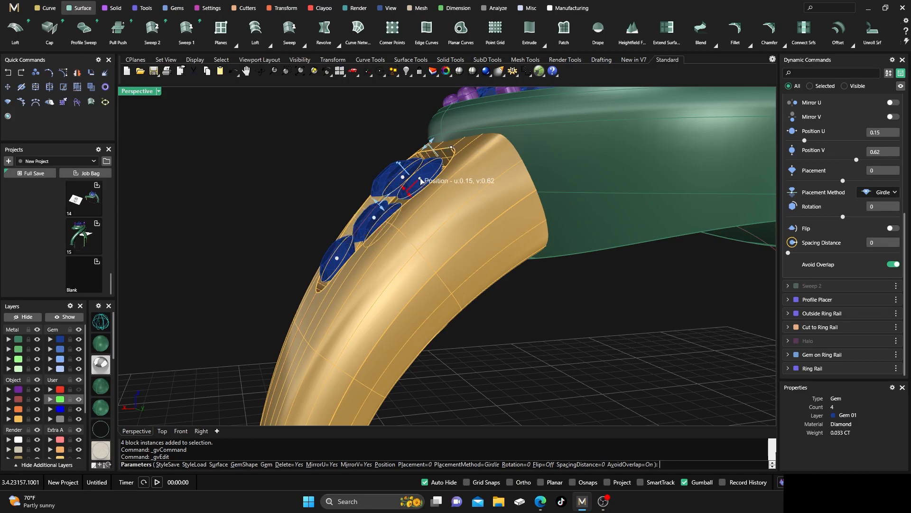
mouse_move(409, 181)
left_mouse_down()
mouse_move(419, 204)
mouse_move(412, 197)
left_mouse_up()
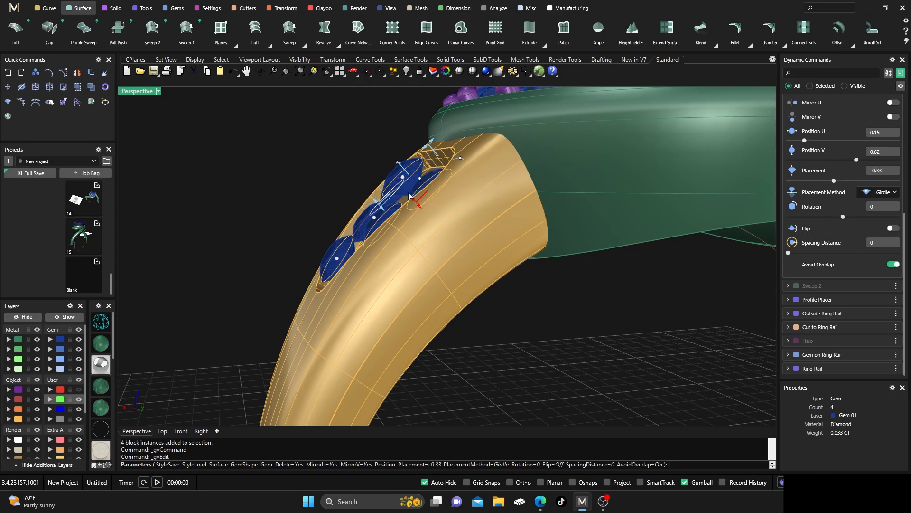
right_click_drag(410, 199, 429, 204)
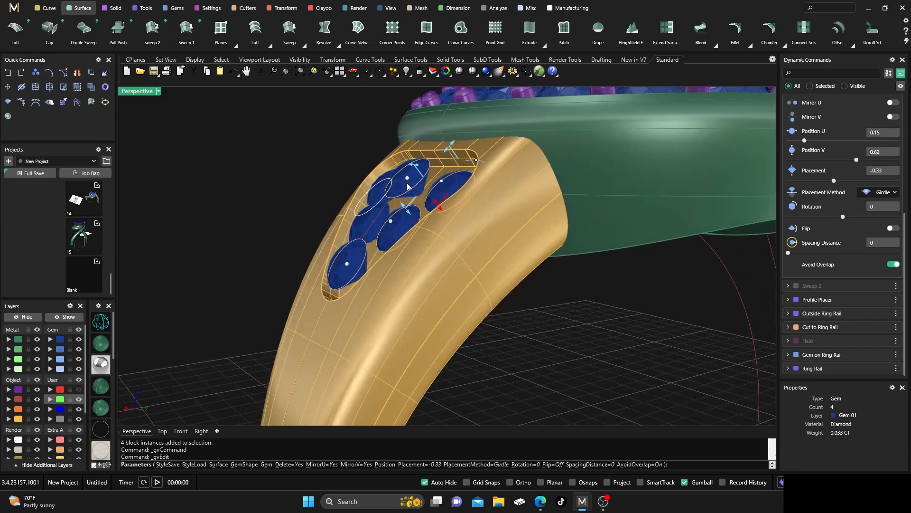
left_click_drag(408, 183, 406, 202)
left_click_drag(347, 267, 346, 287)
right_click_drag(259, 272, 300, 288)
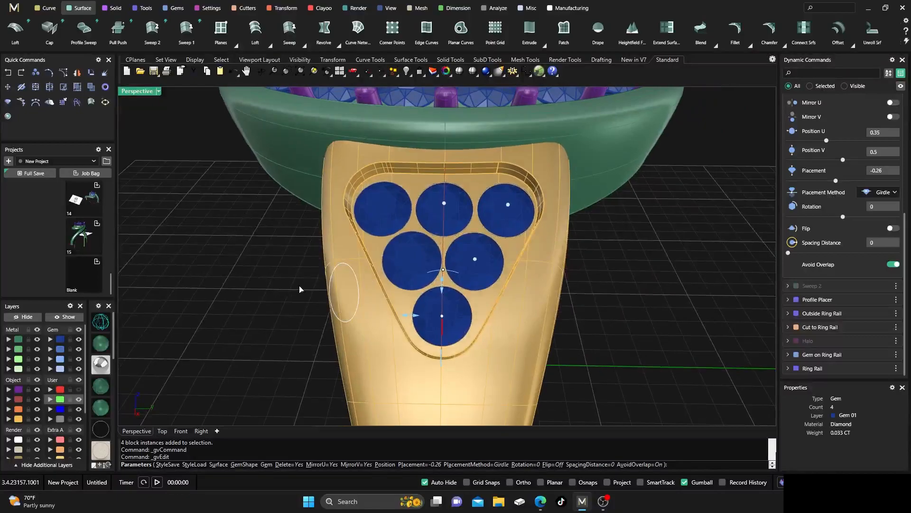
right_click(255, 285)
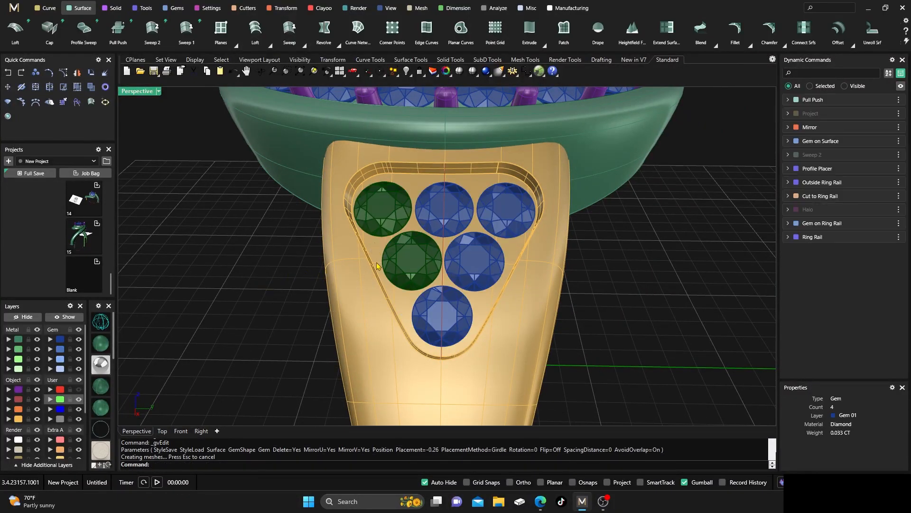
- Add Pave Prongs around all six gems on the shank surface with overlap 0.2, height above girdle 0.5 and below girdle 0.2
left_click(475, 265)
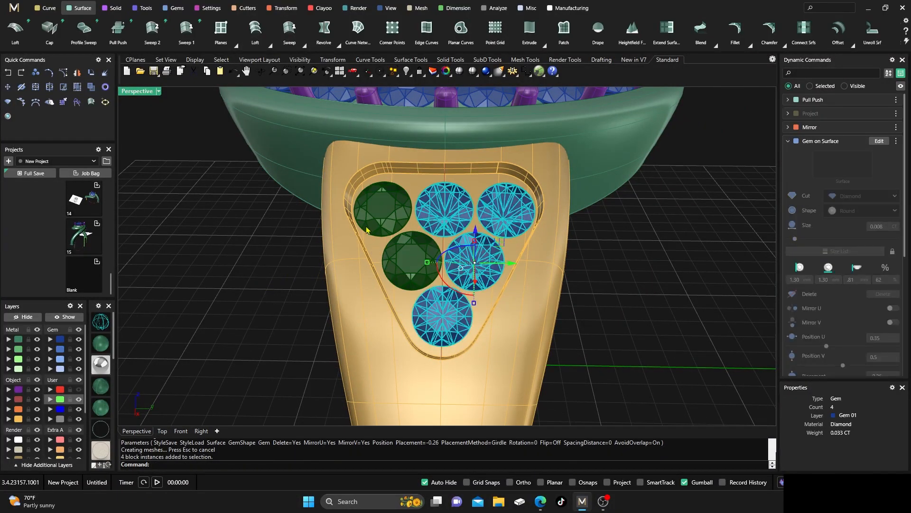
left_click(397, 266, "shift")
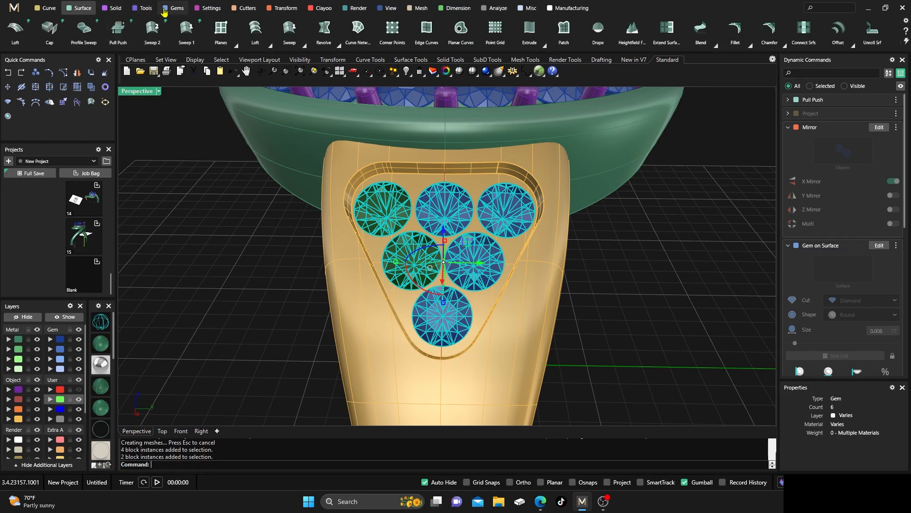
left_click(208, 9)
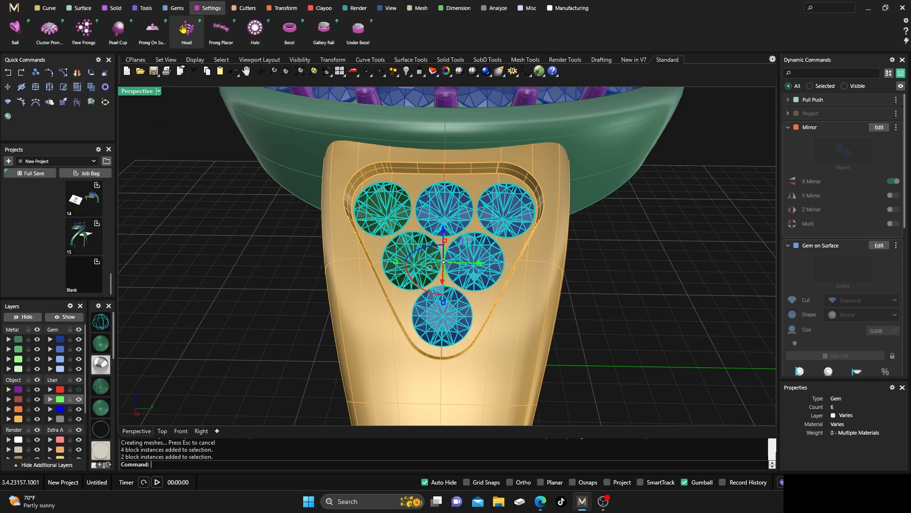
left_click(85, 33)
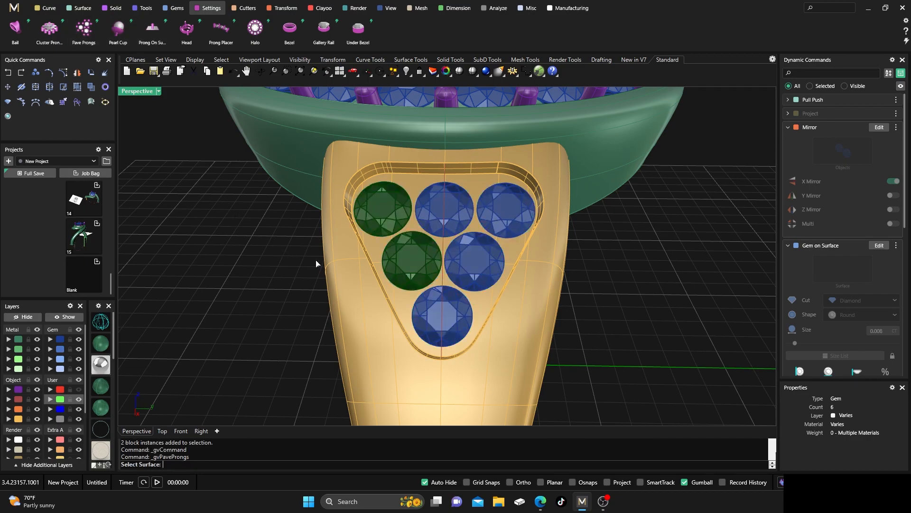
left_click(485, 304)
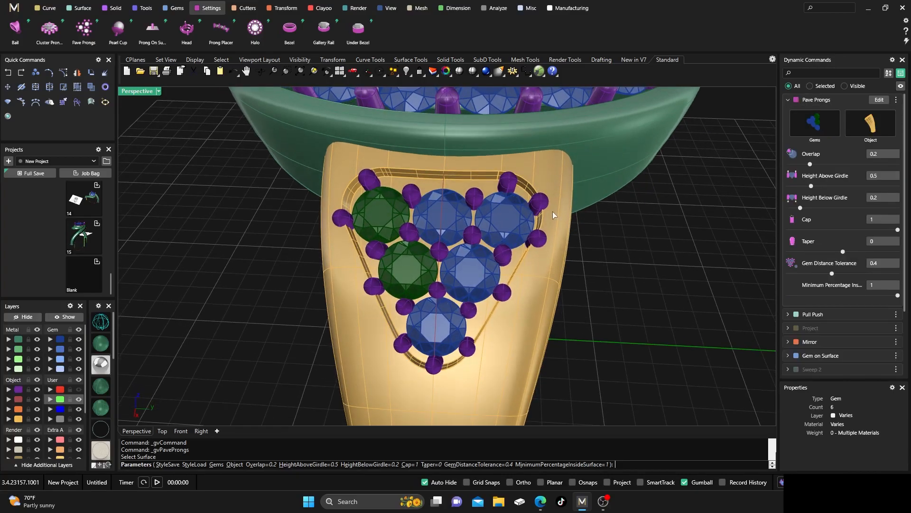
right_click_drag(330, 339, 303, 300)
scroll(361, 288, "up", 4)
right_click_drag(358, 303, 254, 304)
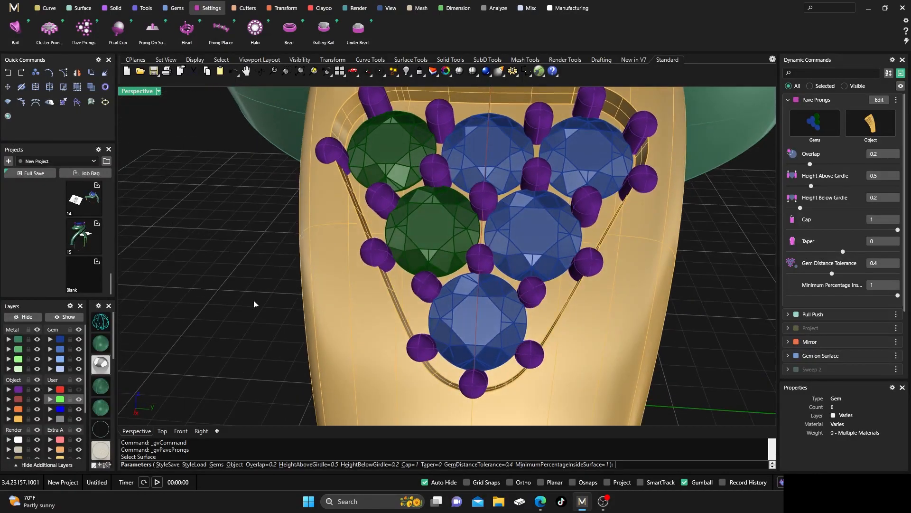
key("Return")
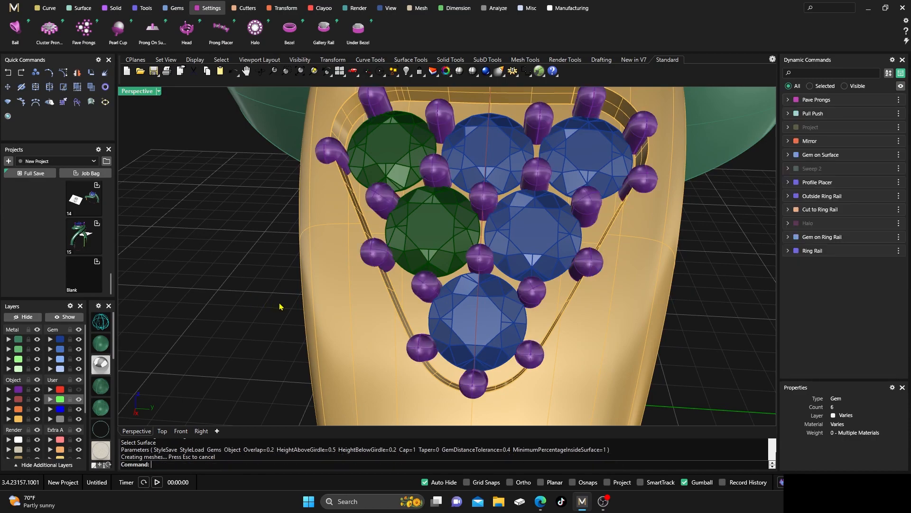
- Move the recessed shank polysurface to the Metal 01 layer
left_click(363, 229)
left_click(246, 245)
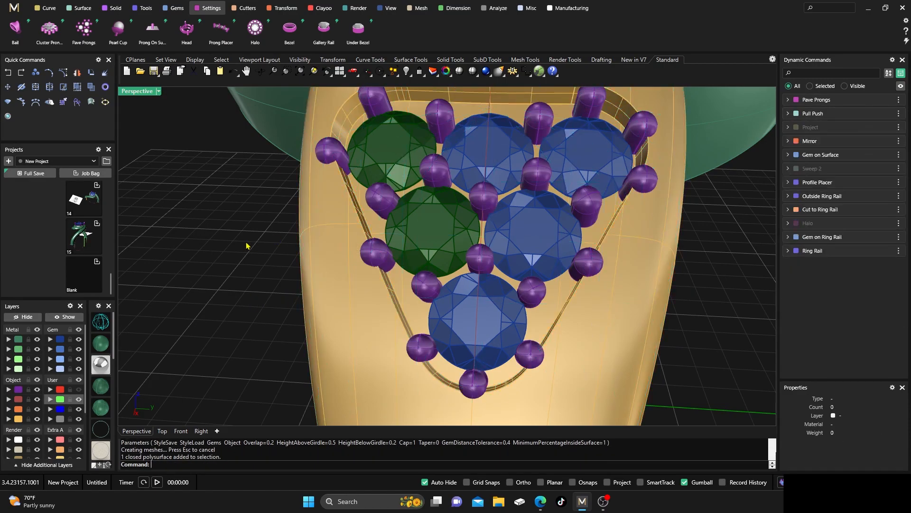
left_click(333, 314)
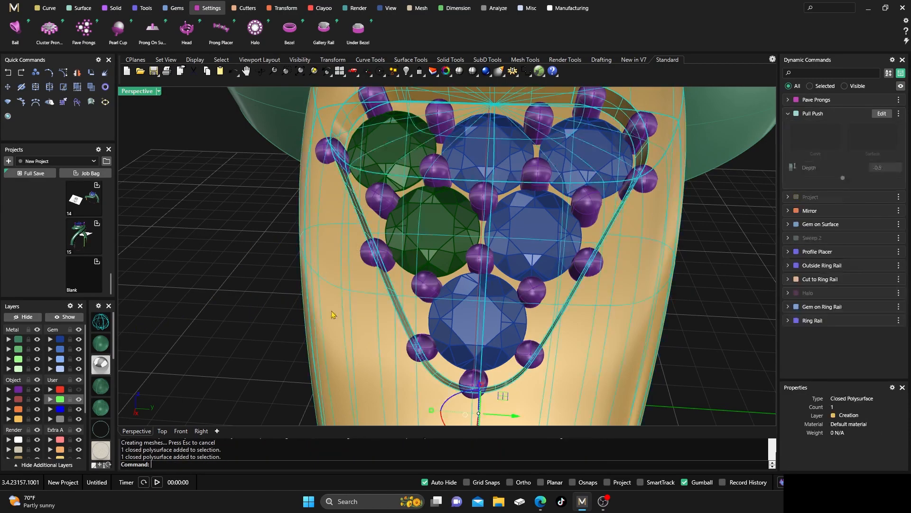
left_click(22, 339)
left_click(229, 302)
right_click_drag(249, 295, 250, 278)
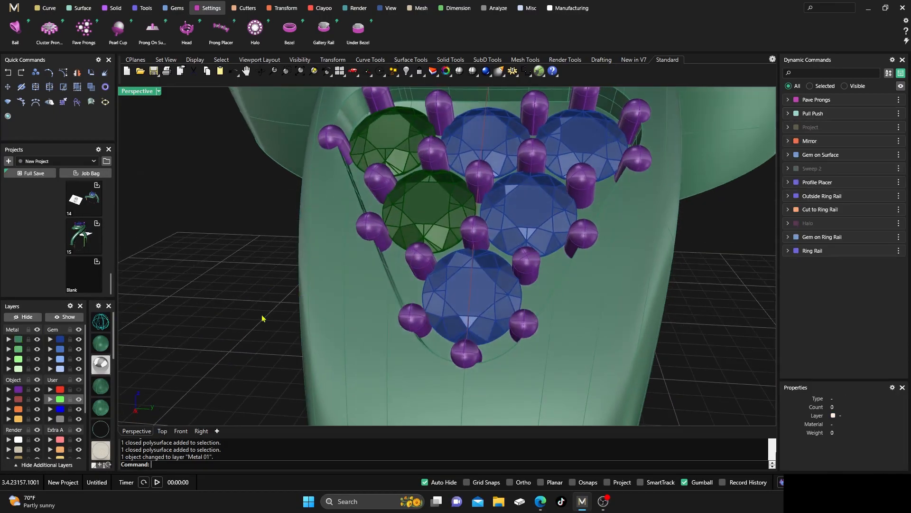
- Try scaling the projected closed curve in wireframe display, and undo that scaling
left_click(96, 324)
mouse_move(159, 319)
right_mouse_down()
mouse_move(187, 311)
mouse_move(179, 307)
mouse_move(194, 316)
right_mouse_up()
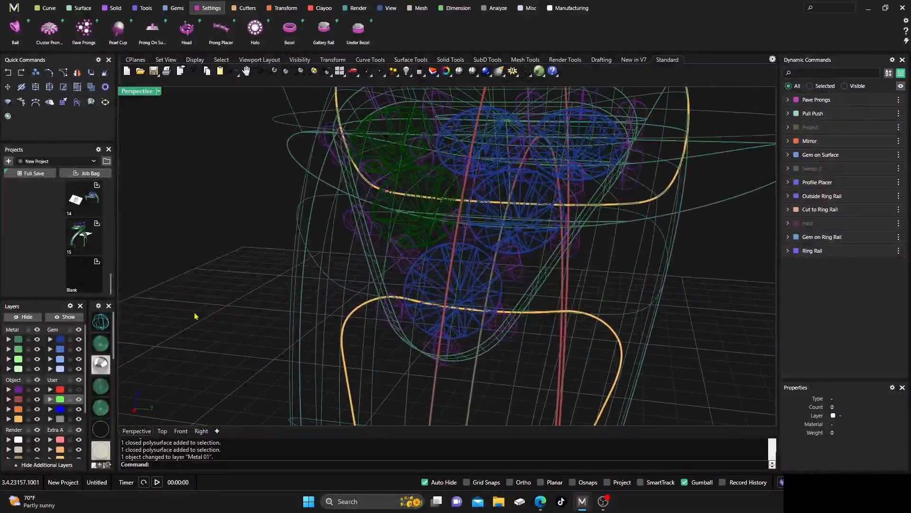
left_click(348, 387)
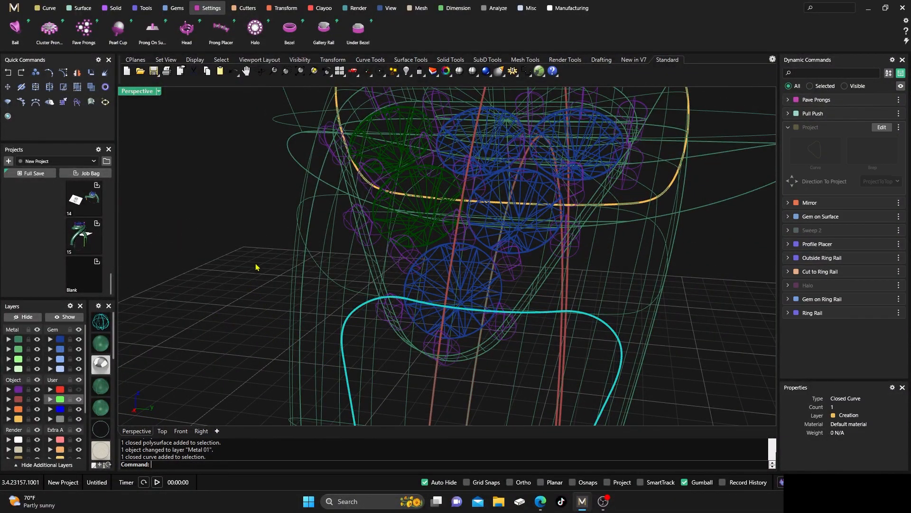
scroll(253, 271, "down", 5)
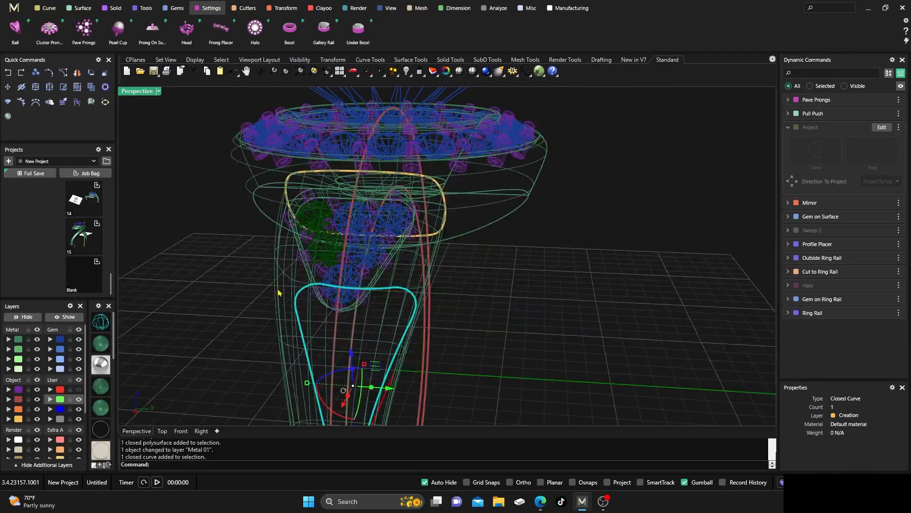
right_click_drag(342, 350, 382, 327)
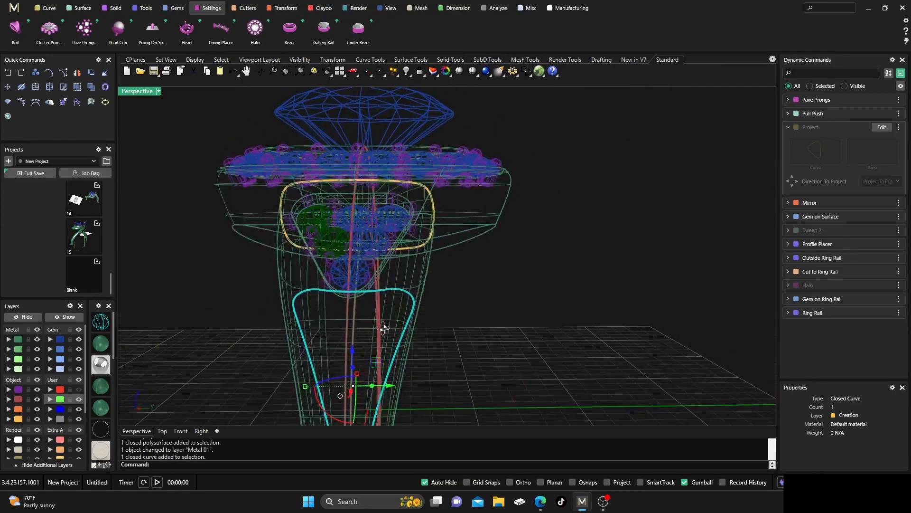
left_click_drag(376, 364, 380, 366)
key("Escape")
right_click_drag(242, 256, 195, 250)
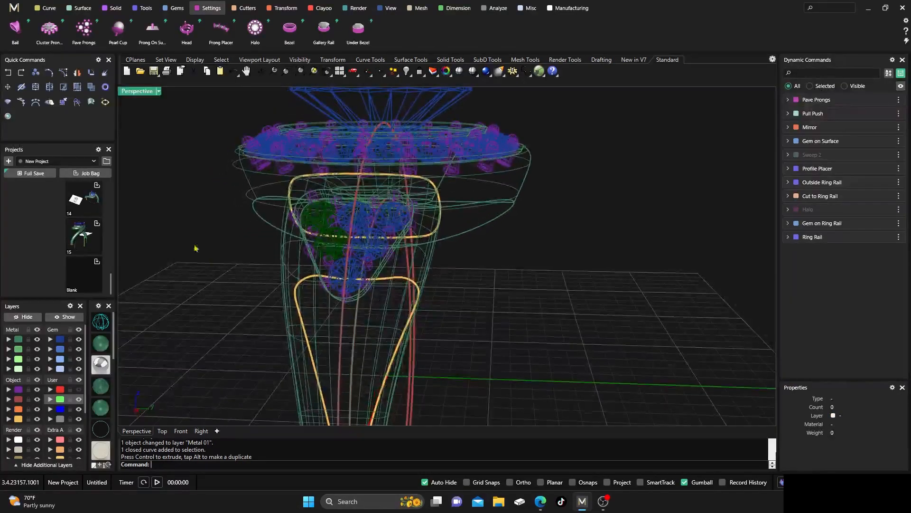
left_click(7, 72)
- Return to shaded display and examine from several angles how the prongs and six gems sit in the shank pocket
right_click_drag(229, 275, 314, 297)
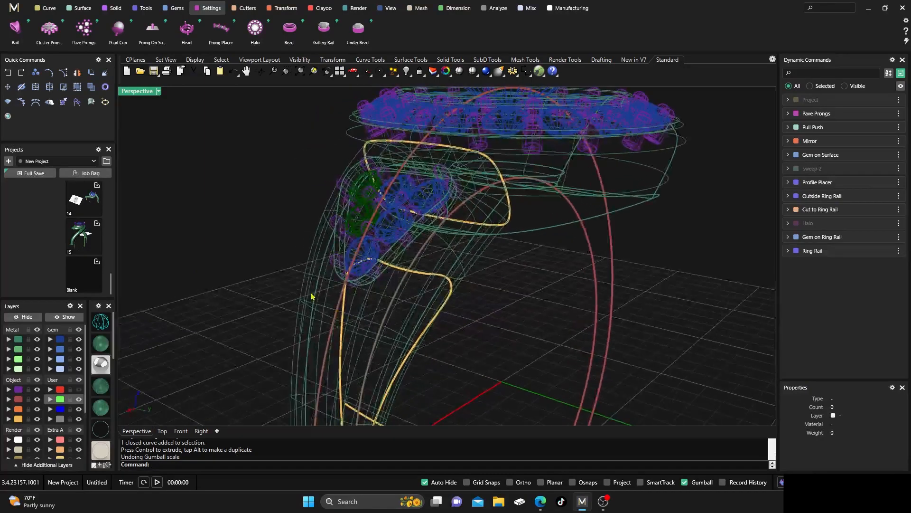
scroll(337, 246, "up", 8)
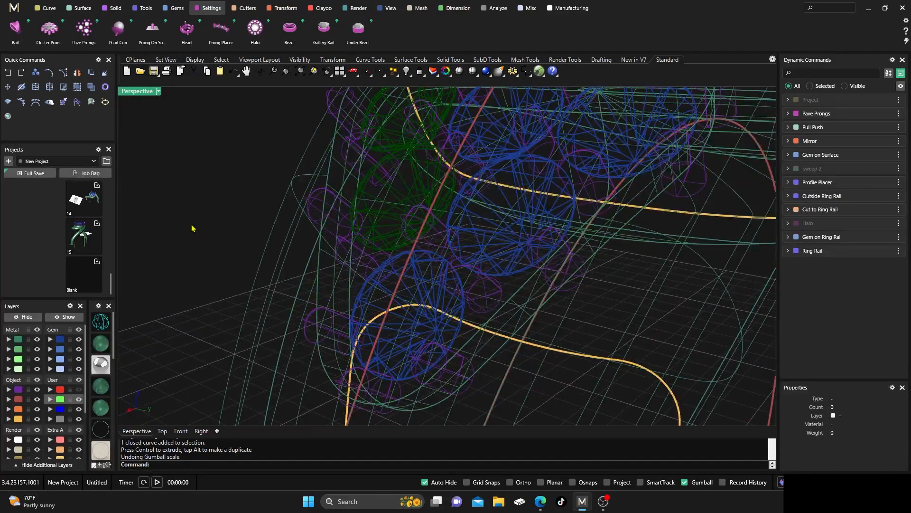
left_click(101, 341)
right_click_drag(206, 259, 246, 276)
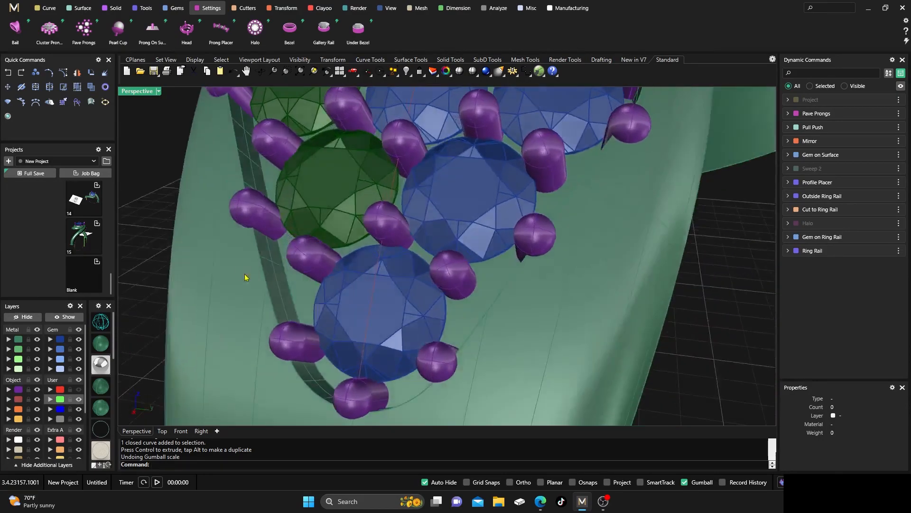
scroll(370, 293, "down", 4)
scroll(371, 294, "down", 5)
right_click_drag(373, 295, 443, 207)
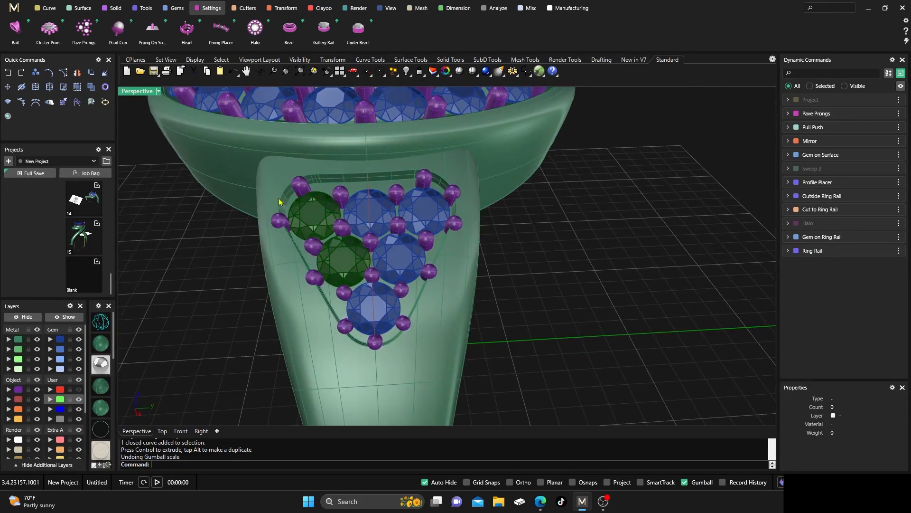
right_click_drag(361, 336, 411, 325)
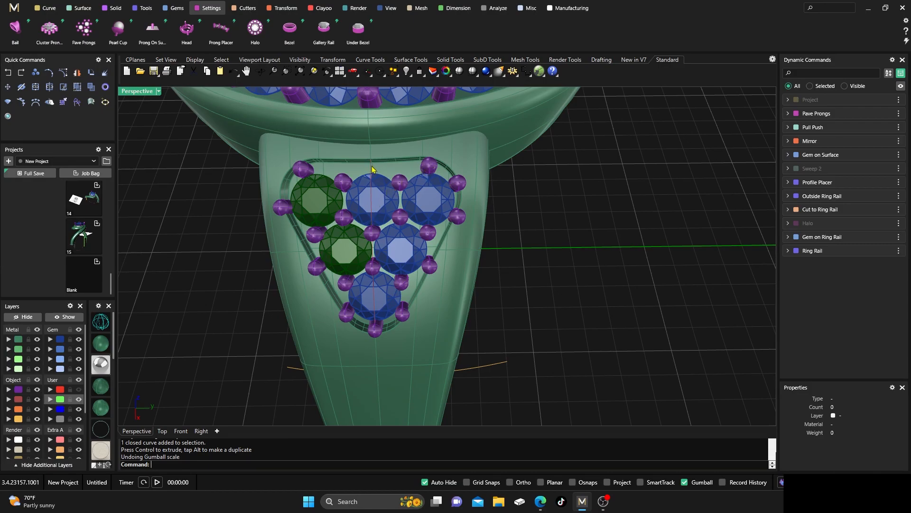
scroll(390, 244, "down", 3)
right_click_drag(390, 244, 431, 218)
scroll(431, 216, "up", 5)
right_click_drag(276, 186, 312, 227)
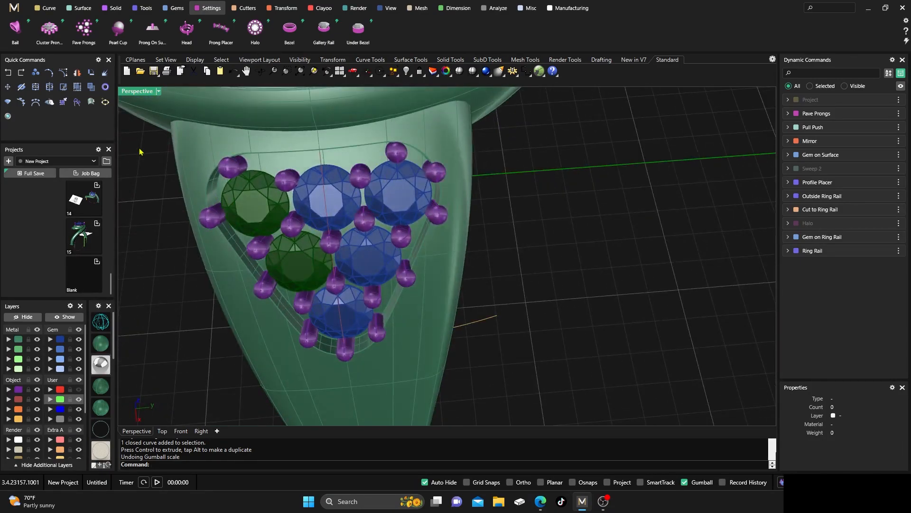
- Undo the shank's layer change, the pave prongs, the gem placement edits and the Pull Push recess
left_click(8, 73)
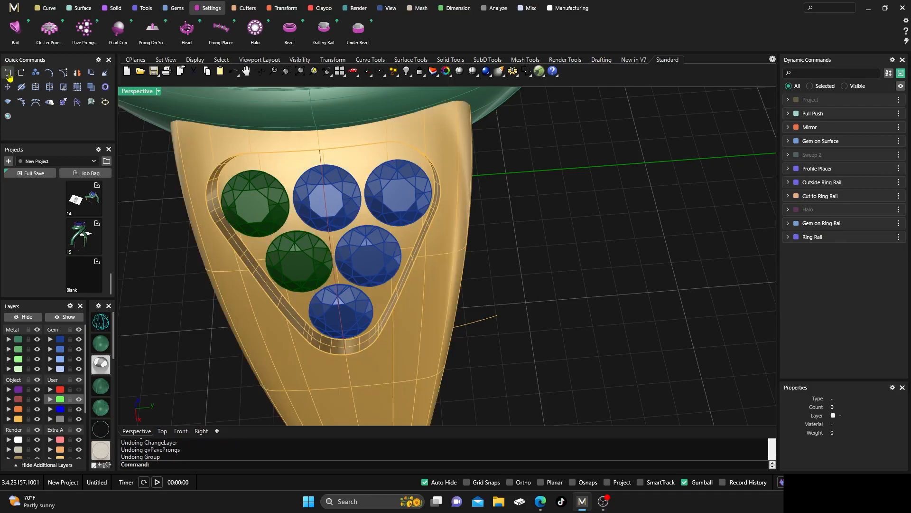
left_click(8, 73)
left_click(8, 73)
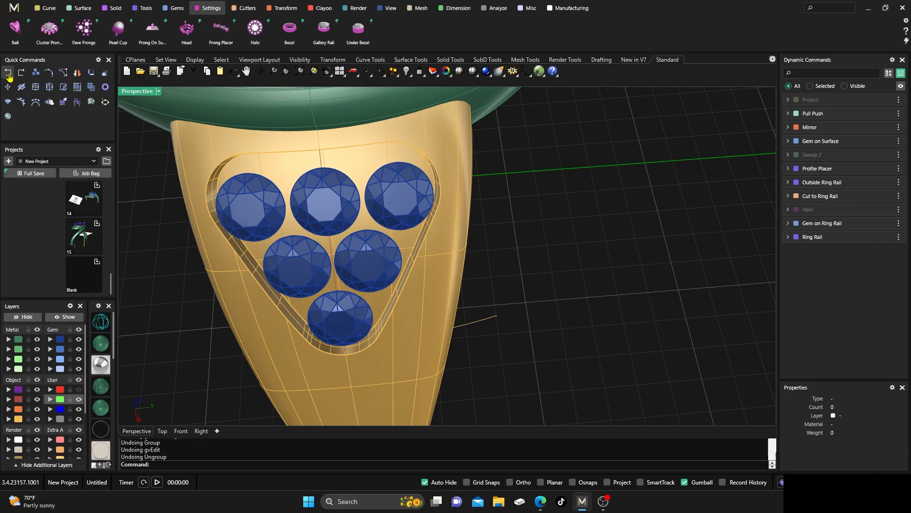
left_click(8, 74)
- Offset the projected rounded triangular curve outward on the shank surface, using a through point just outside the curve
right_click_drag(527, 323, 437, 276)
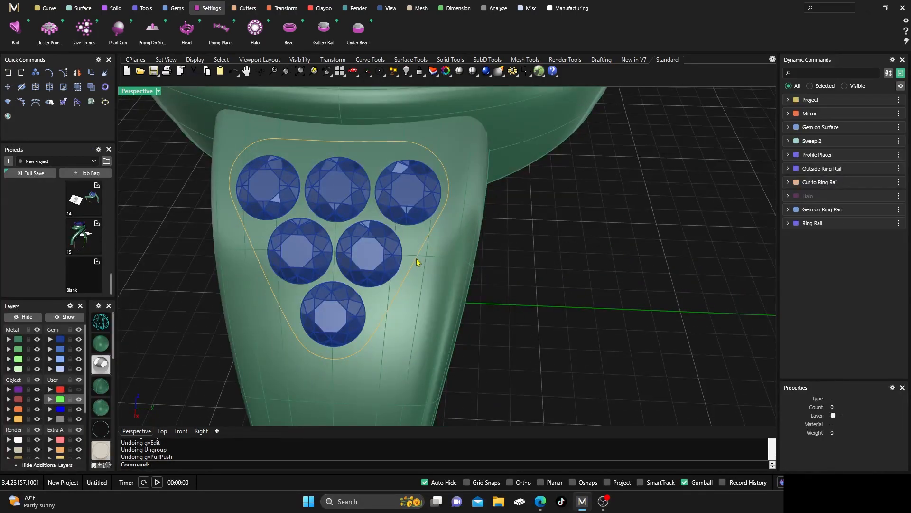
left_click(417, 261)
left_click(444, 284)
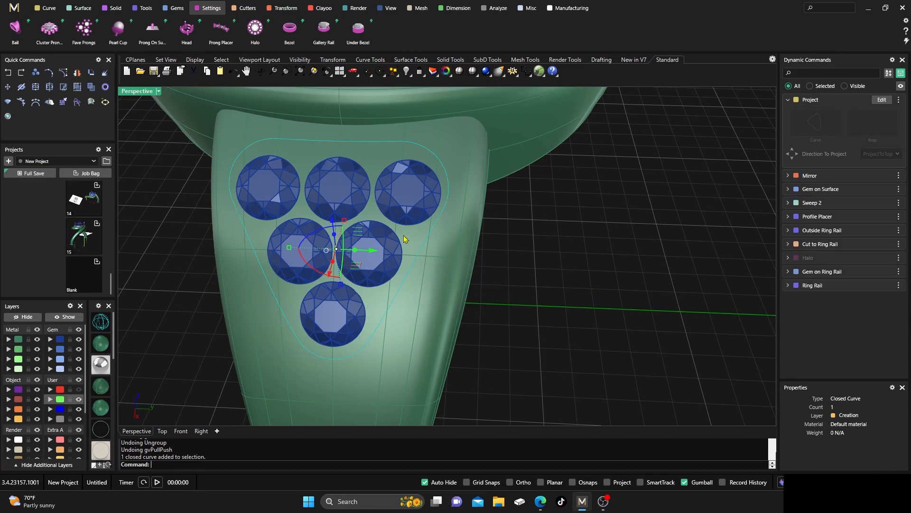
left_click(80, 8)
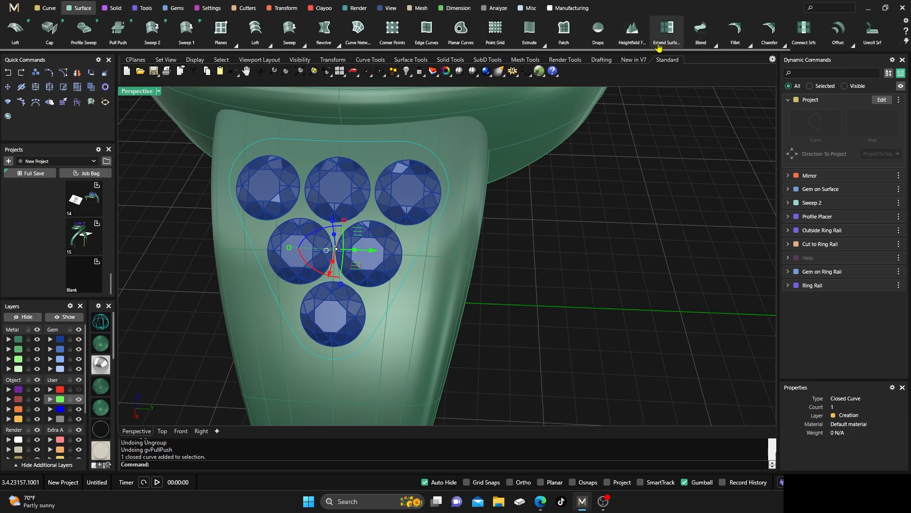
left_click(46, 9)
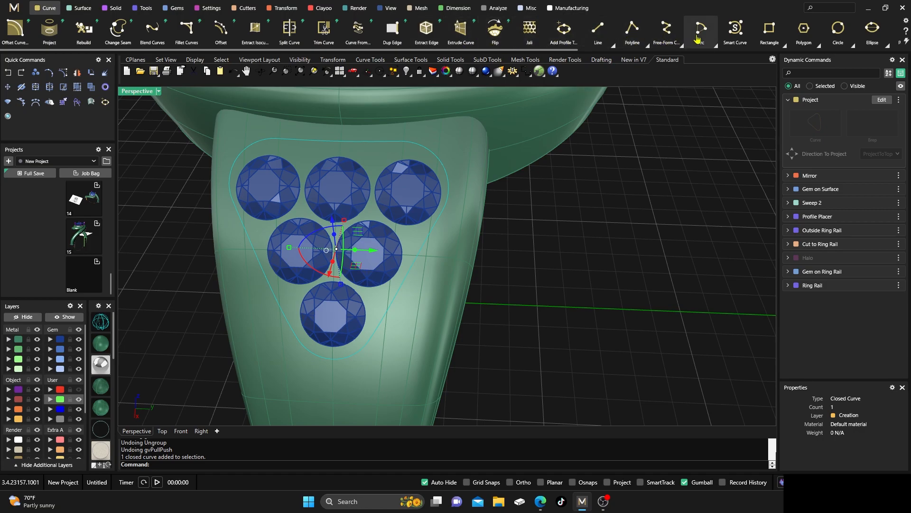
scroll(636, 35, "down", 5)
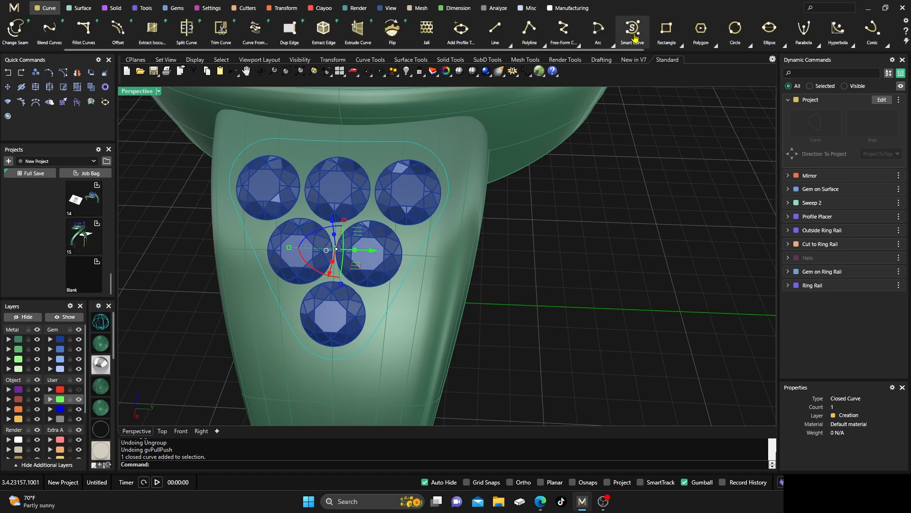
scroll(635, 38, "down", 2)
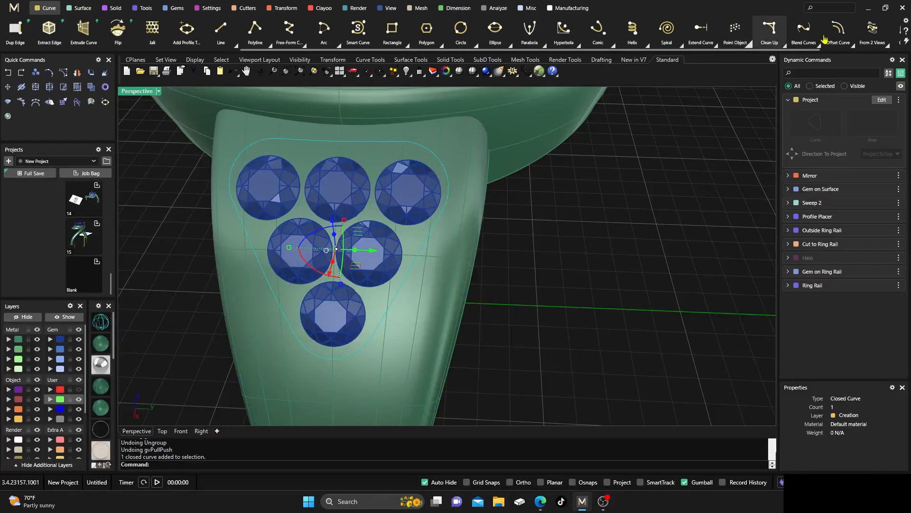
left_click(852, 45)
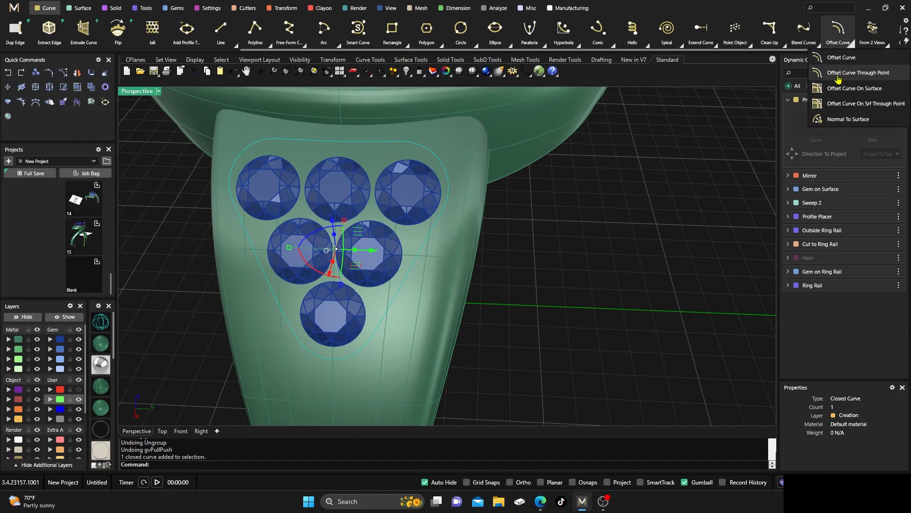
left_click(836, 94)
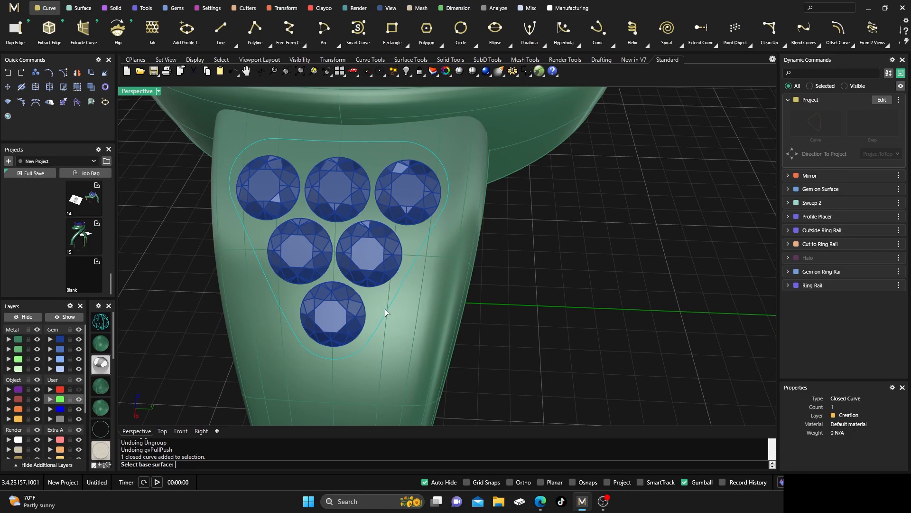
left_click(397, 327)
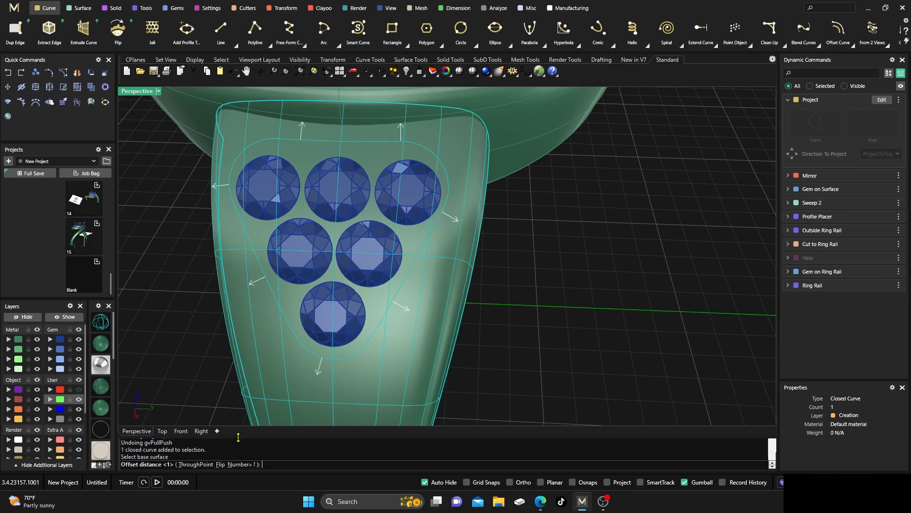
left_click(212, 463)
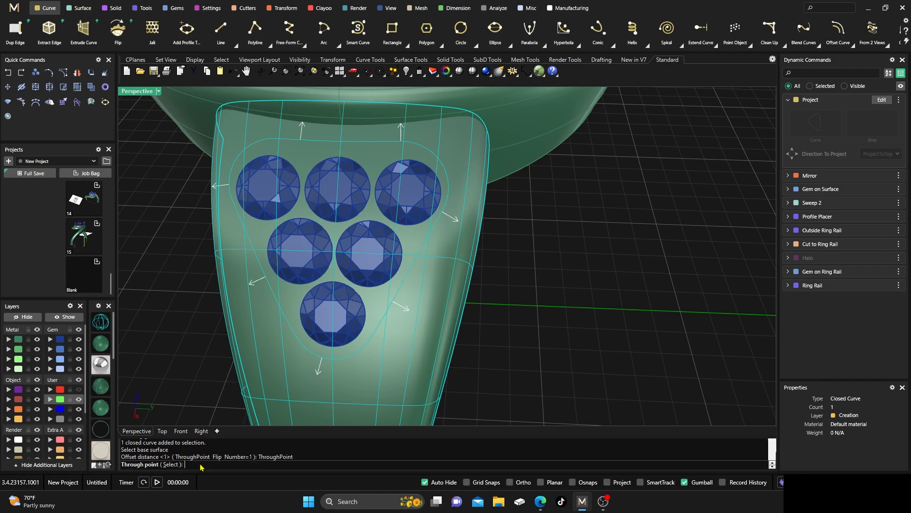
left_click(393, 328)
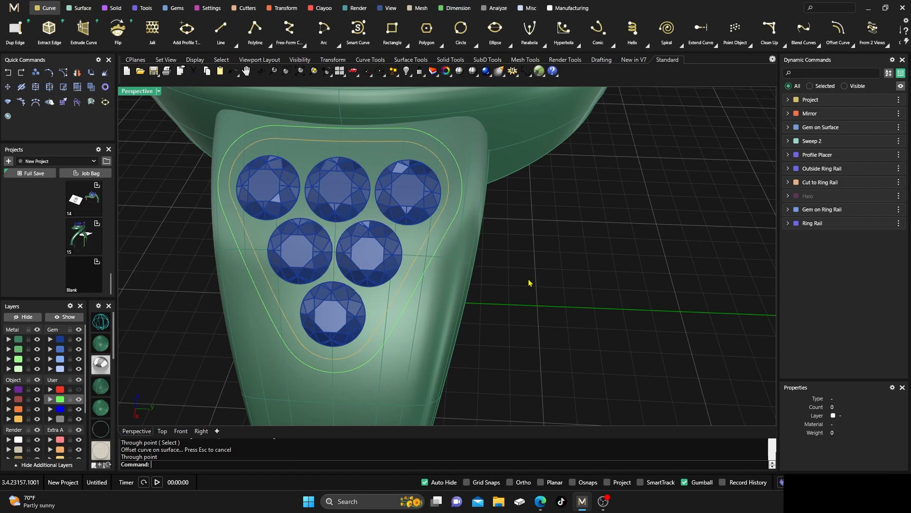
- Recess the shank inside the new outer offset curve with Pull Push at a depth of -0.5
left_click(429, 272)
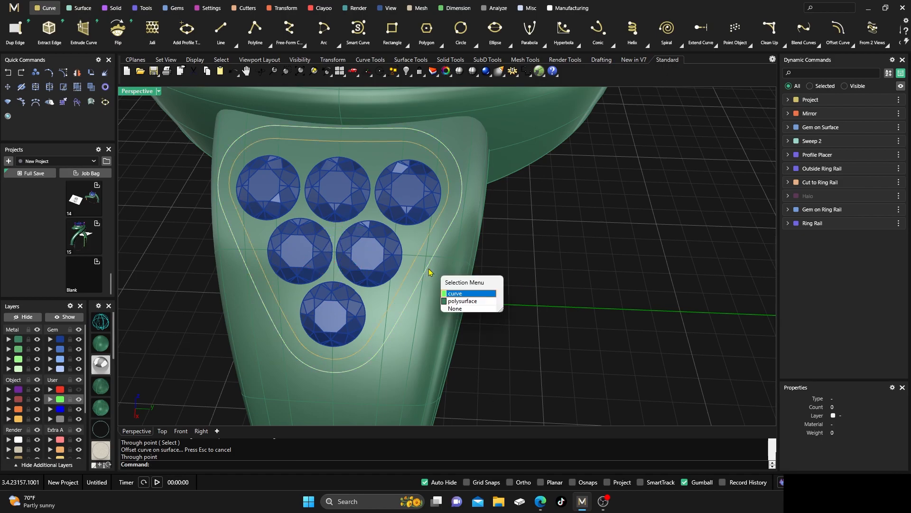
left_click(446, 293)
left_click(79, 8)
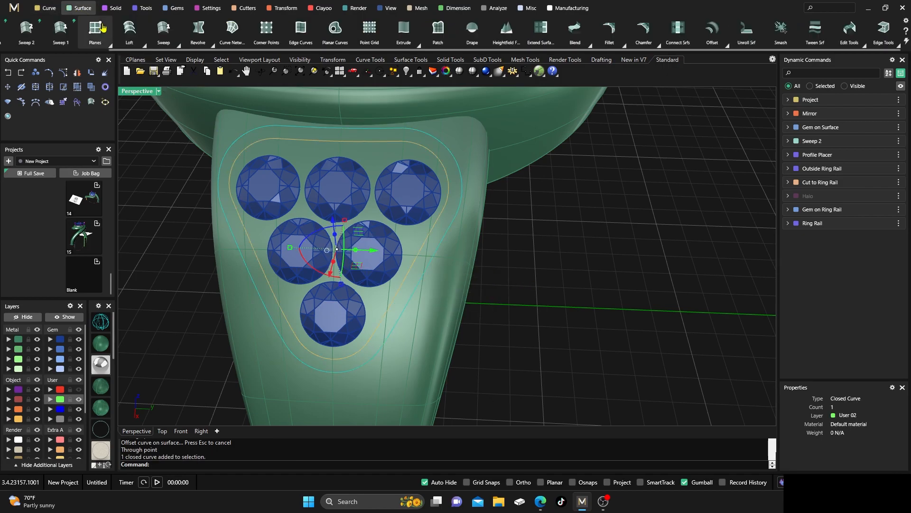
scroll(103, 32, "up", 4)
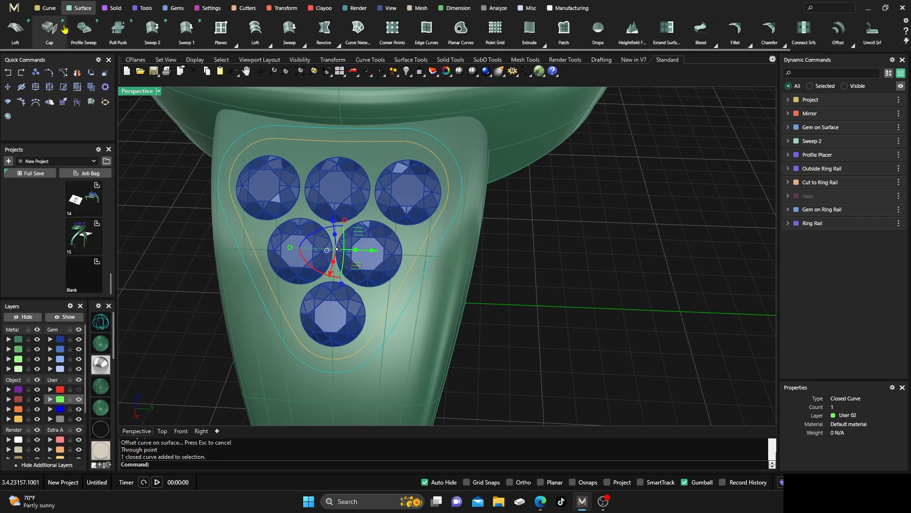
left_click(117, 37)
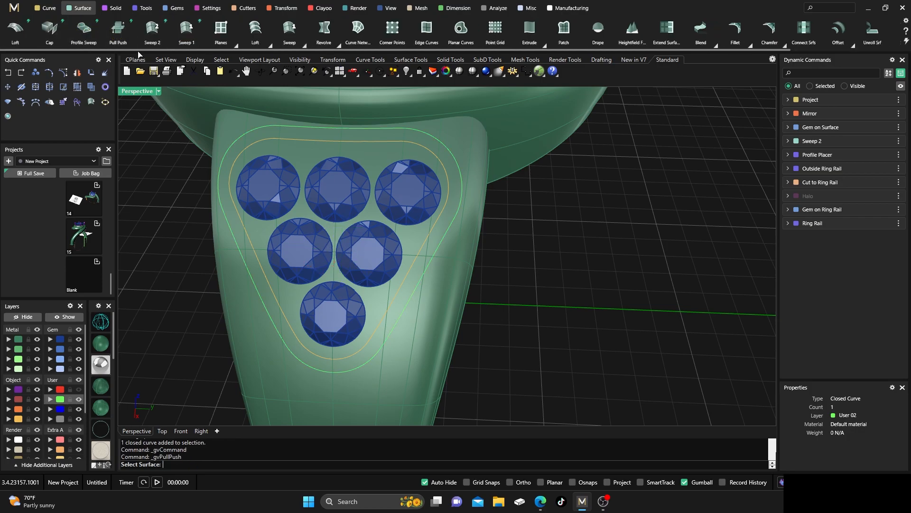
left_click(397, 365)
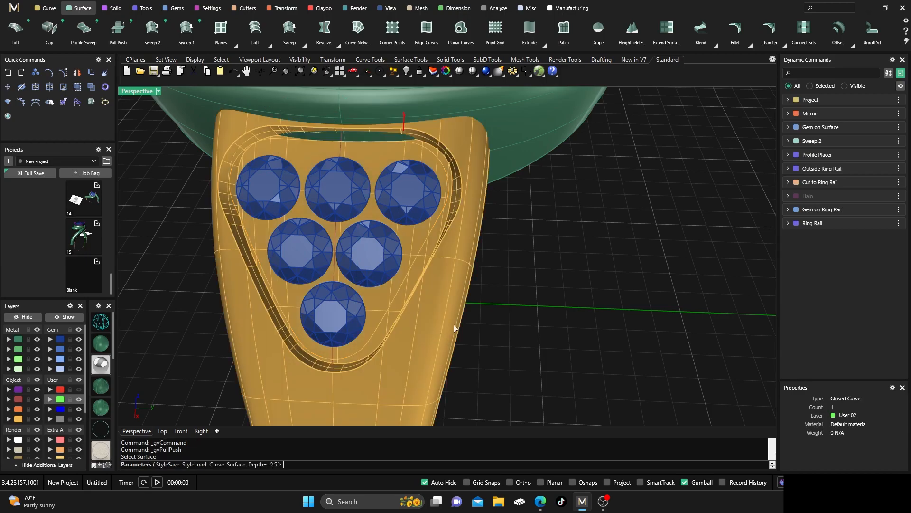
right_click_drag(533, 302, 531, 279)
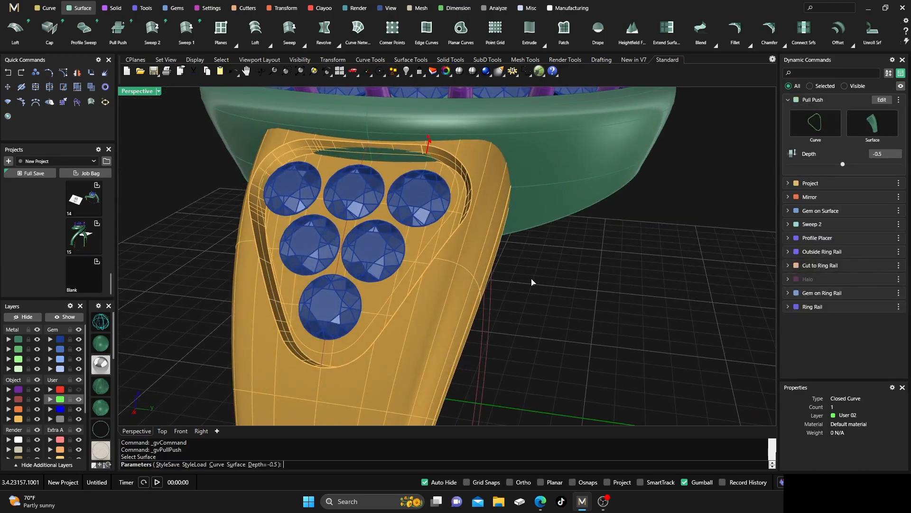
key("Return")
- Add pave prongs around the six shank gems, using the recessed shank as the surface
left_click(412, 215)
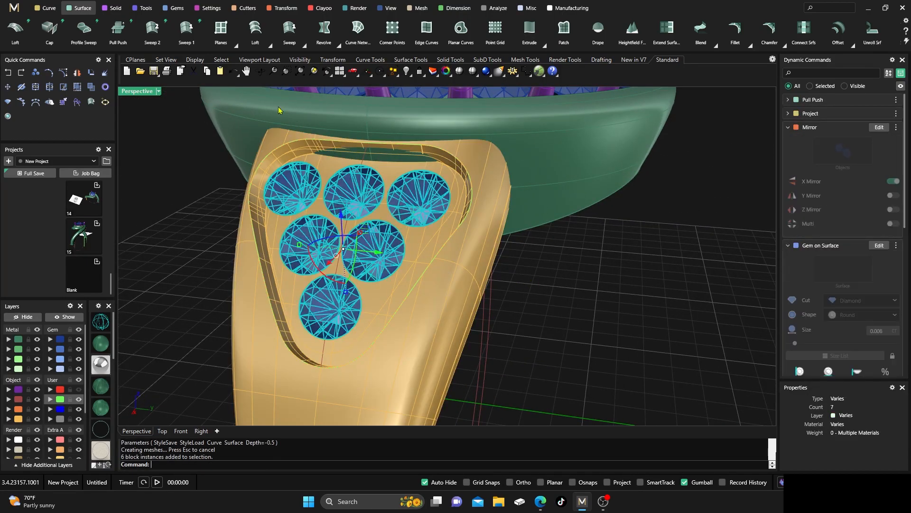
left_click(208, 8)
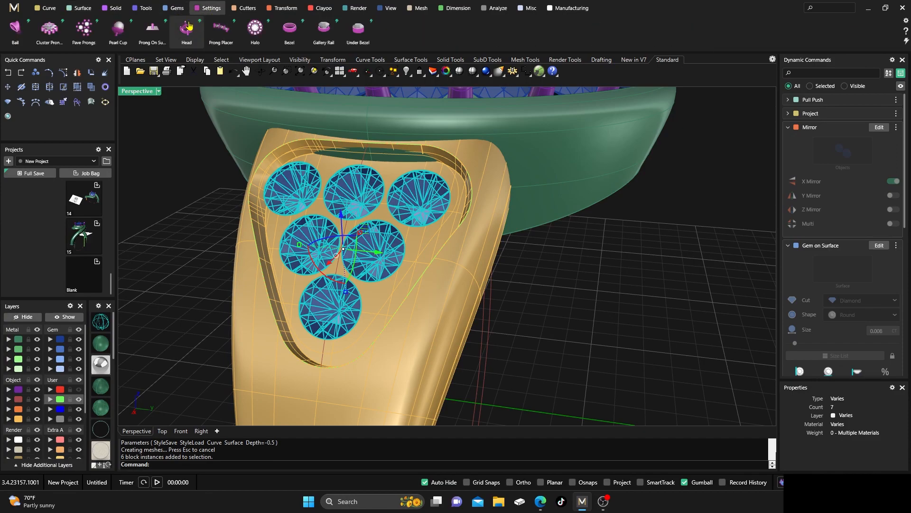
left_click(84, 28)
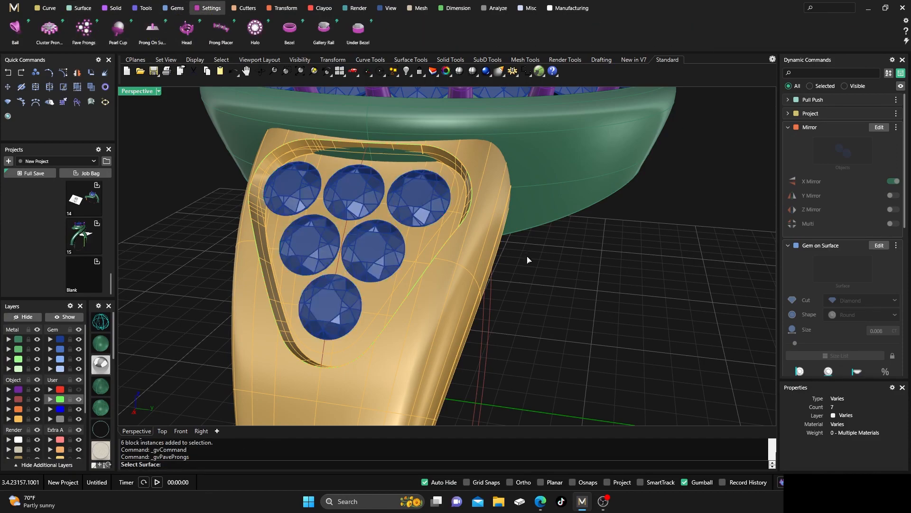
left_click(417, 239)
right_click_drag(448, 255, 563, 294)
key("Return")
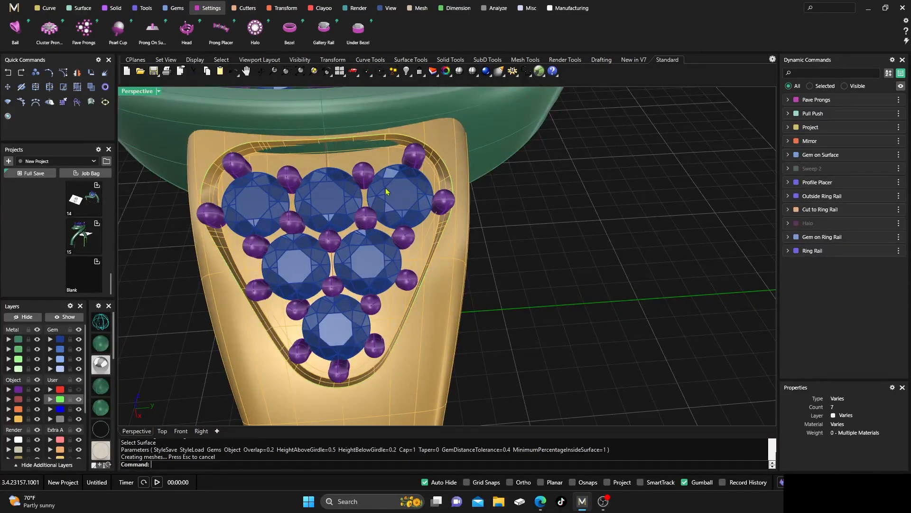
- Place a single Prong On Surface above the middle gem of the upper row, with a height offset of 0.85
left_click(153, 30)
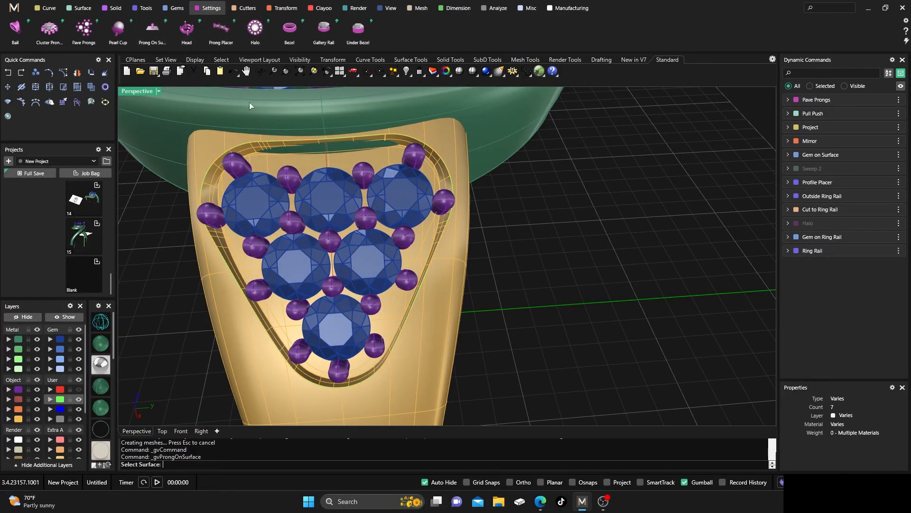
left_click(327, 164)
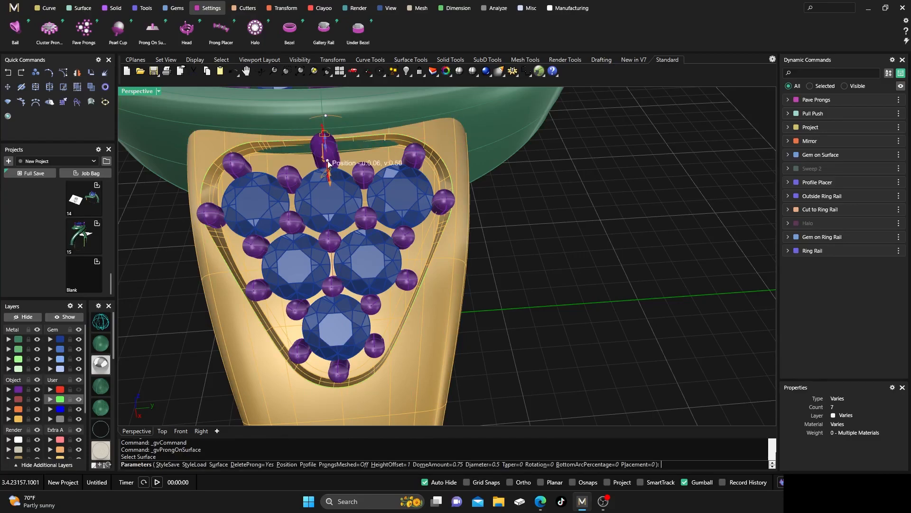
right_click_drag(345, 211, 397, 186)
scroll(397, 186, "up", 5)
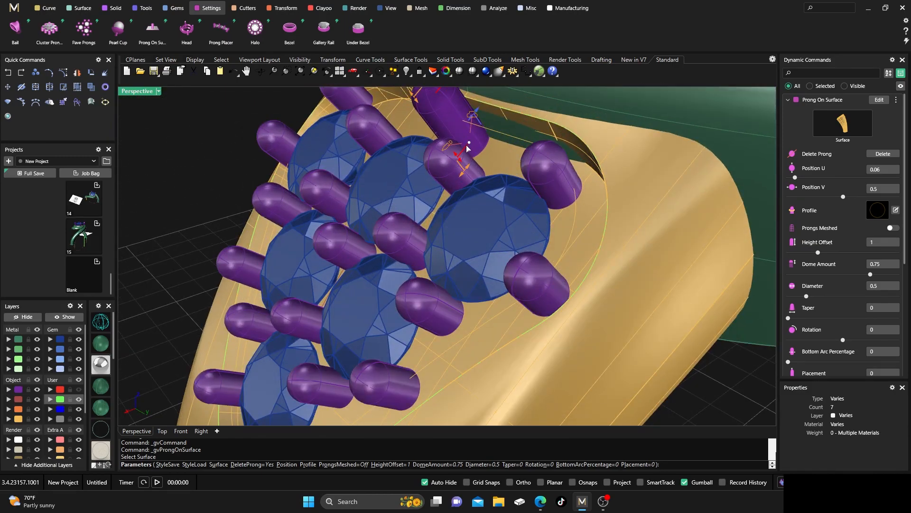
right_click_drag(397, 186, 470, 208)
left_click_drag(308, 131, 267, 128)
scroll(267, 128, "down", 3)
right_click_drag(267, 128, 277, 187)
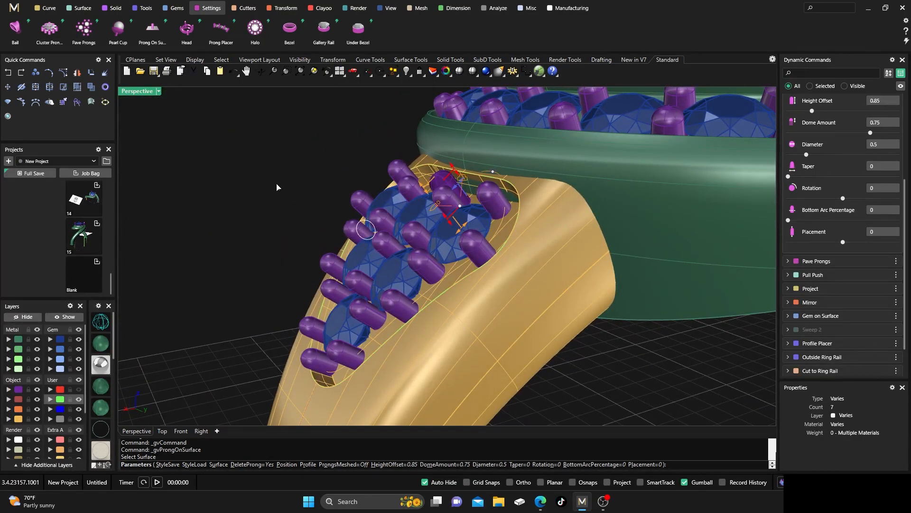
right_click(277, 187)
- Examine the prong-set gems in the widened shank pocket and their relation to the halo from several angles
right_click_drag(285, 207, 450, 224)
scroll(451, 225, "down", 6)
right_click_drag(457, 257, 444, 262)
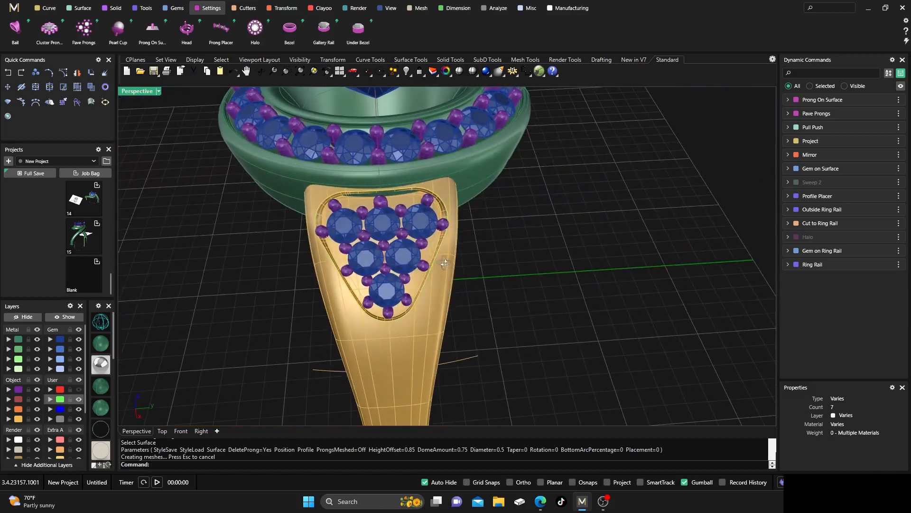
scroll(418, 239, "up", 3)
right_click_drag(359, 302, 380, 304)
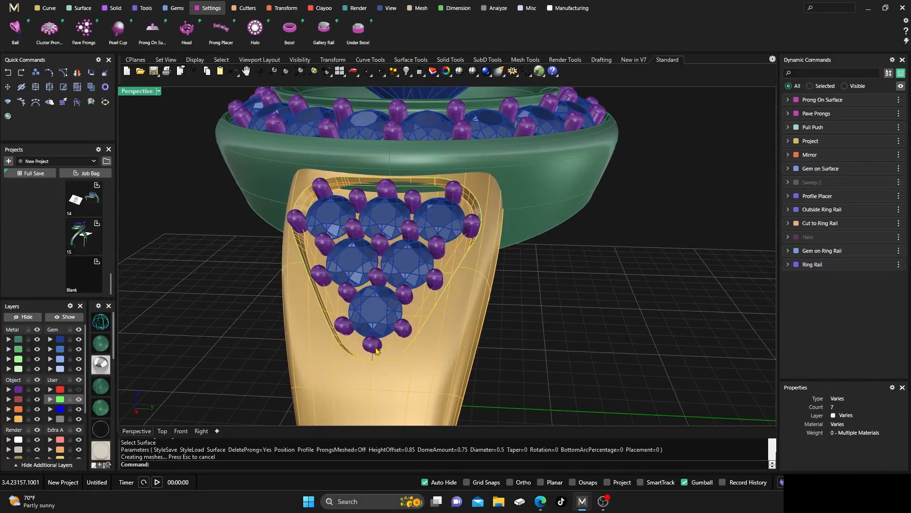
scroll(468, 308, "down", 4)
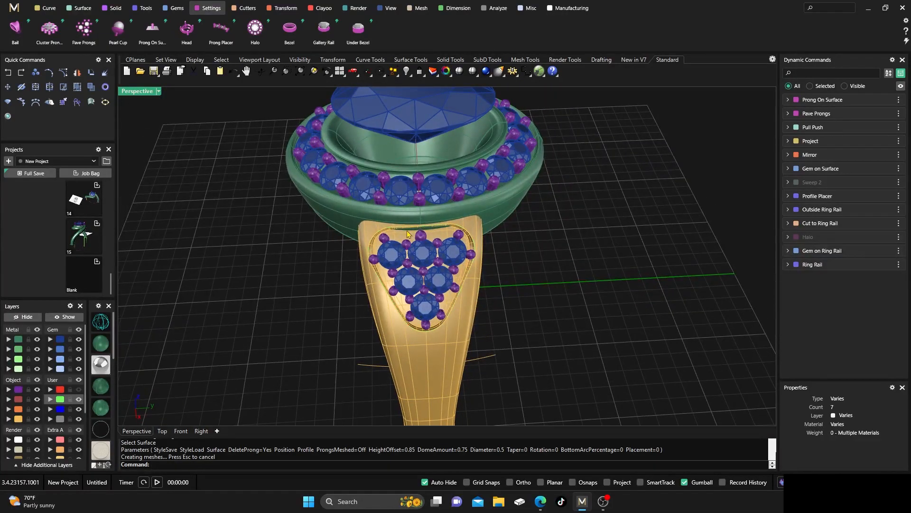
right_click_drag(452, 336, 417, 272)
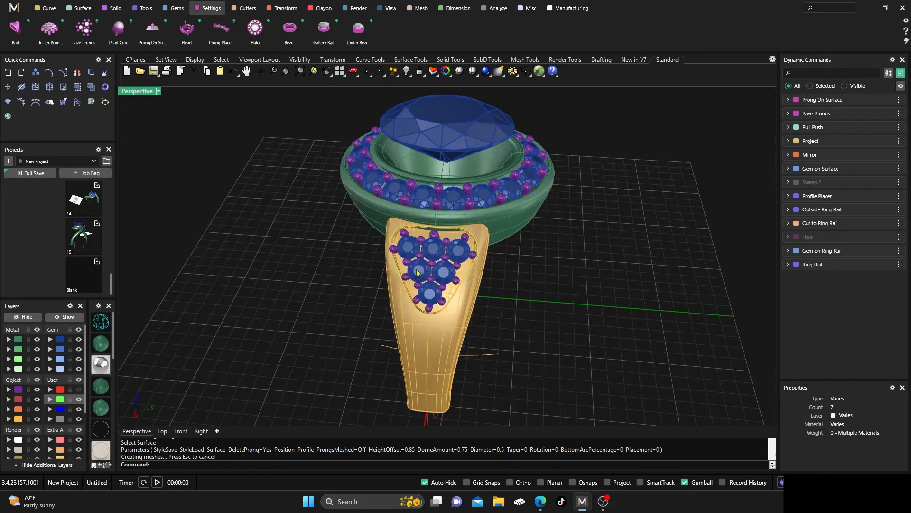